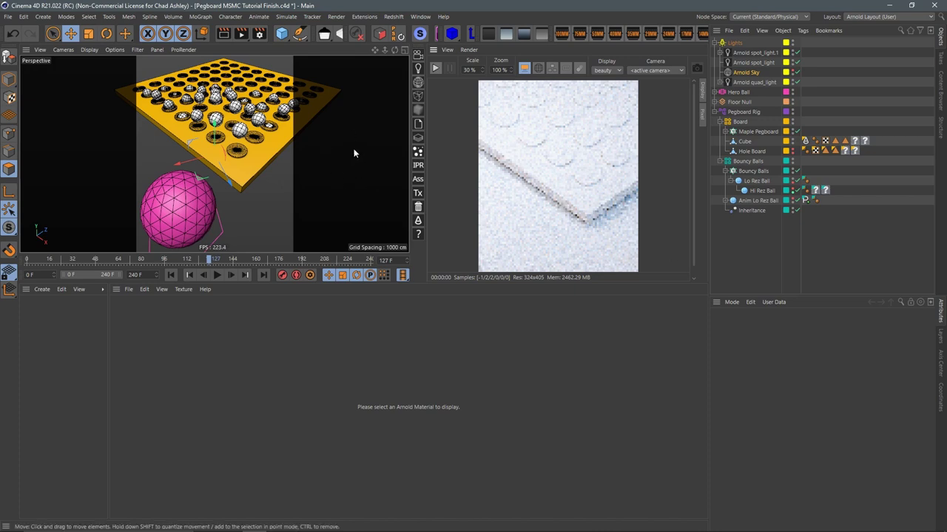
Start the Arnold IPR so the pegboard scene renders progressively in clay shading.
left_click(436, 69)
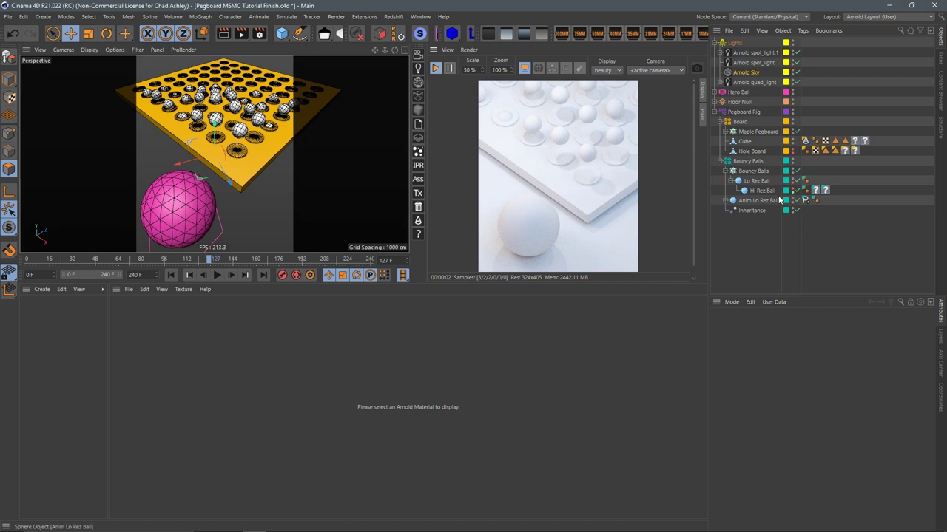
Delete the Hole Board object and the Cube's Arnold parameters tag.
left_click(751, 150)
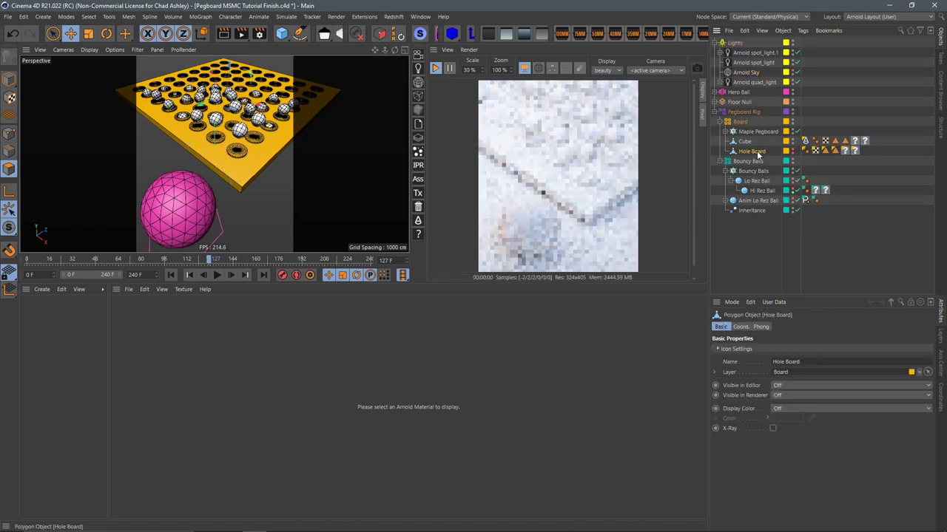
key("Delete")
left_click(806, 139)
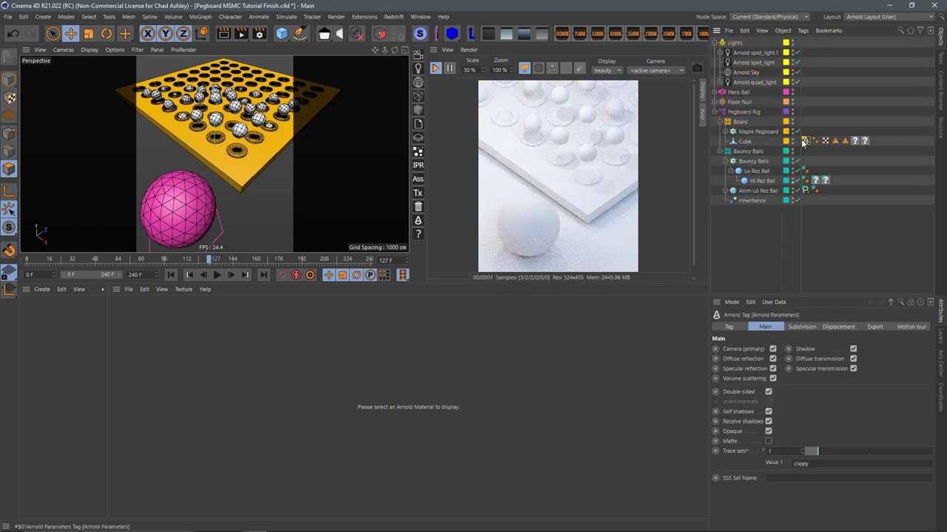
key("Delete")
Select the Board group together with Arnold Sky.
left_click(744, 131)
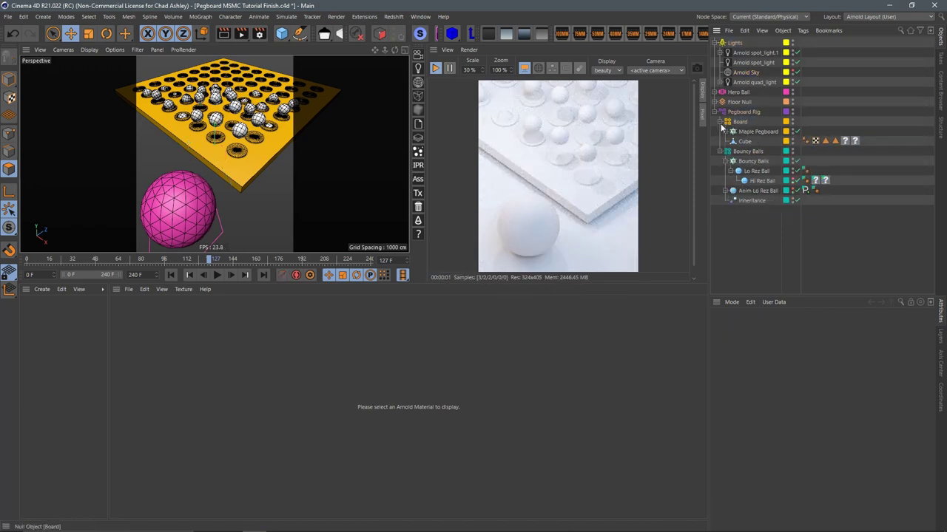
key("Delete")
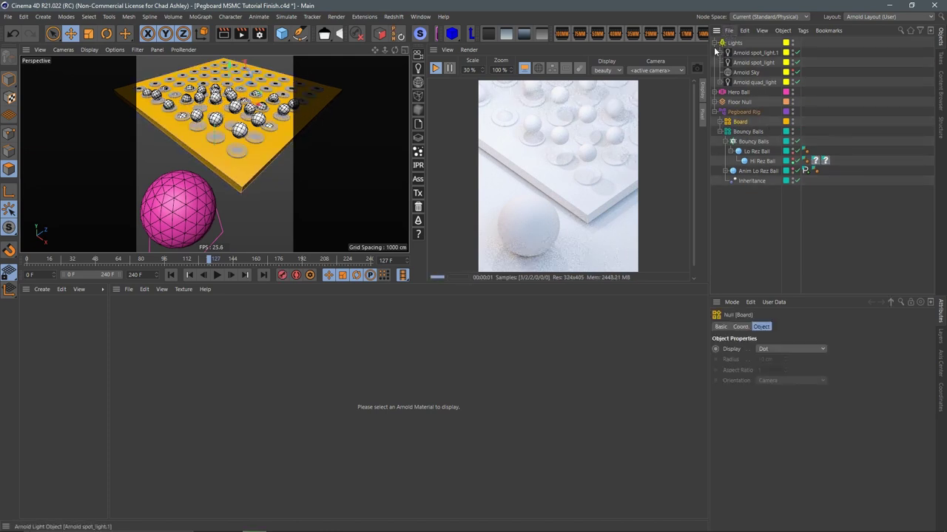
left_click(715, 43)
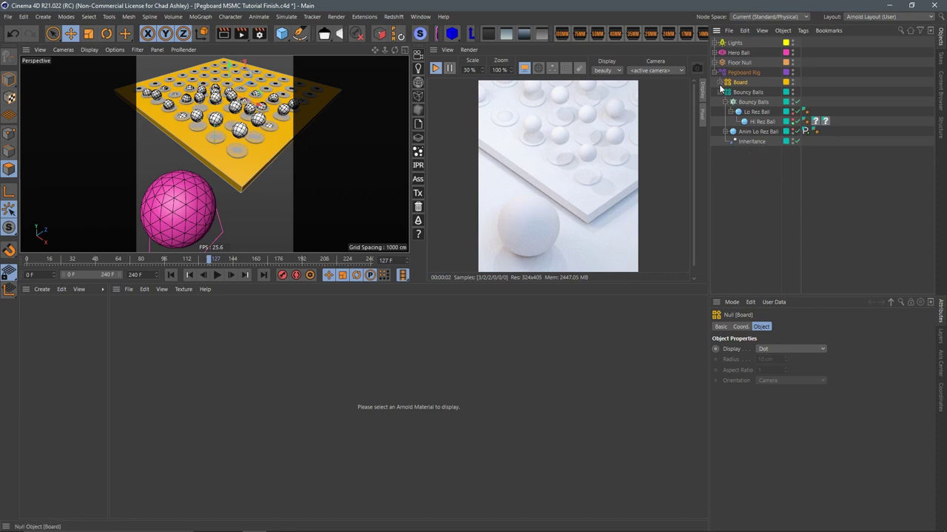
left_click(715, 43)
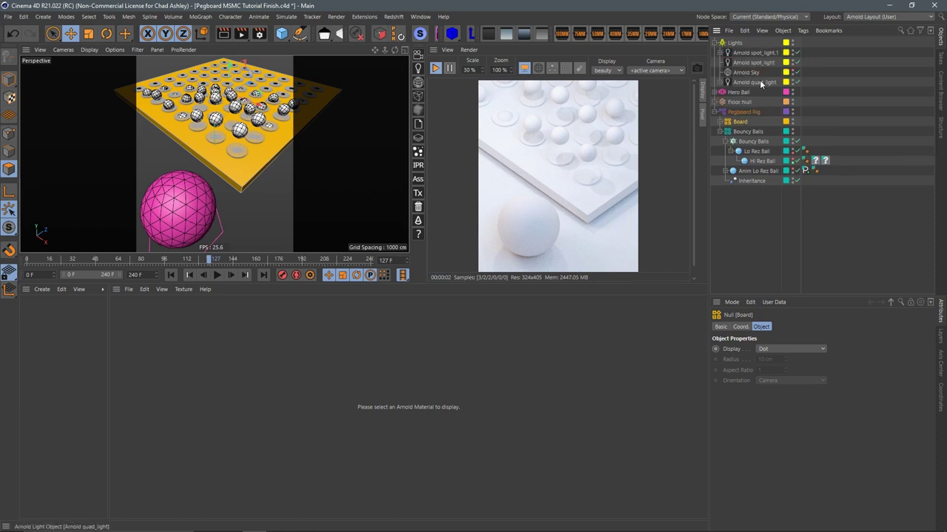
left_click(747, 73, "ctrl")
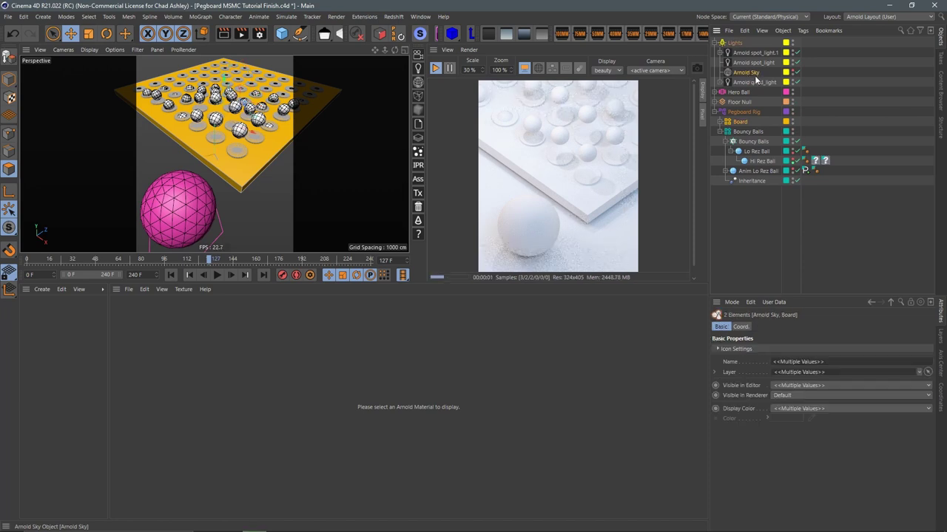
Paste the Arnold Sky and Board into a new document and frame the board.
key("ctrl+n")
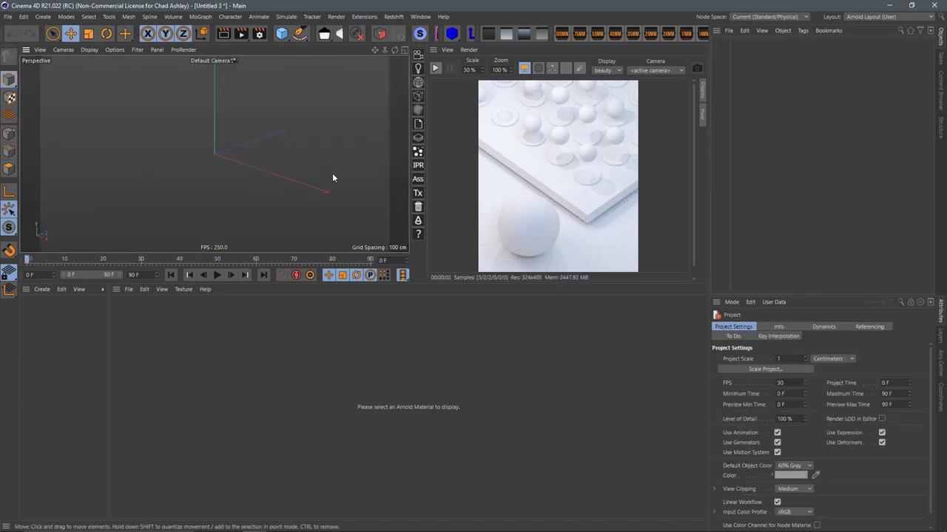
key("ctrl+v")
key("h")
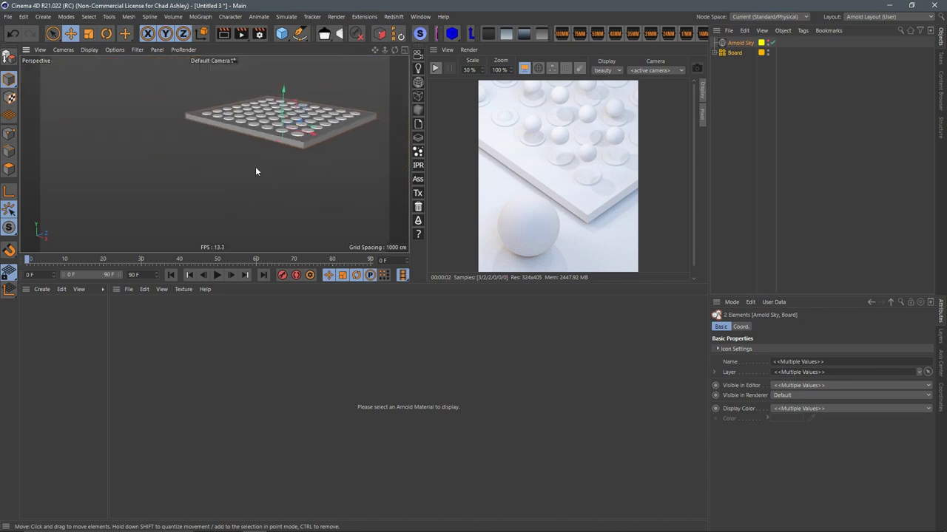
mouse_move(255, 167)
left_mouse_down("alt")
mouse_move(269, 189)
mouse_move(276, 171)
left_mouse_up("alt")
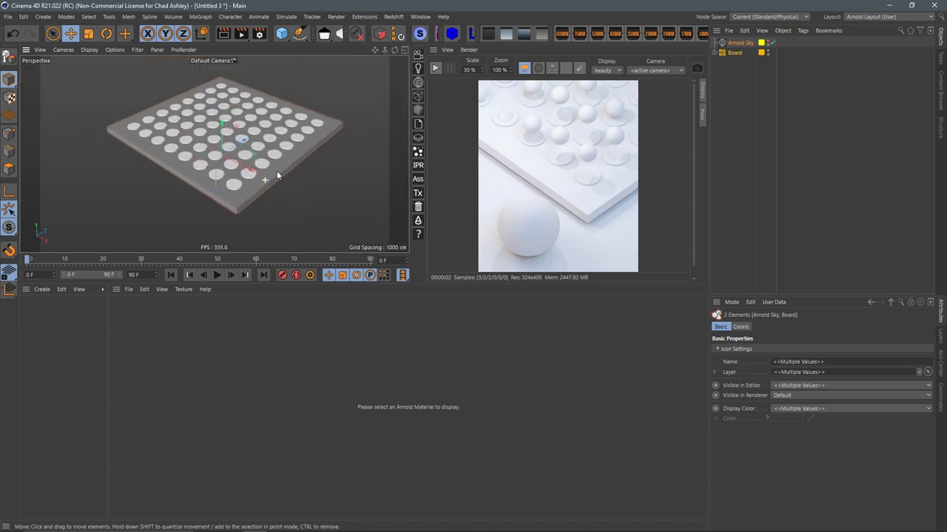
Restart the IPR at 60% scale with taller, wider render panels.
left_click(435, 68)
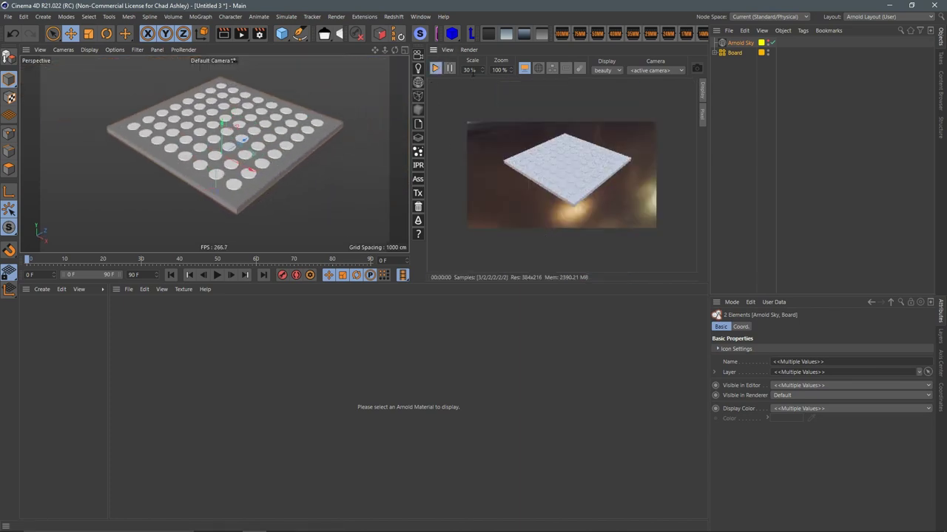
left_click_drag(473, 70, 438, 81)
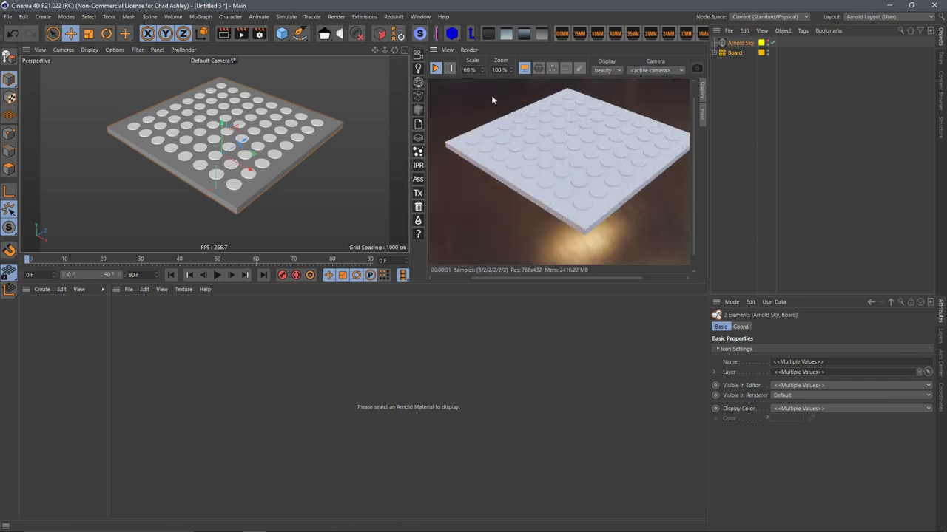
left_click_drag(412, 281, 412, 370)
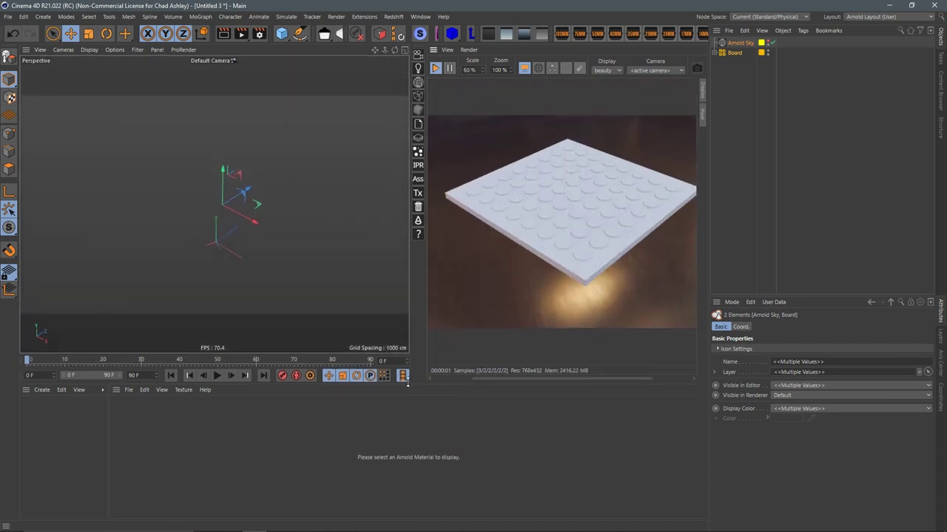
left_click_drag(409, 311, 366, 311)
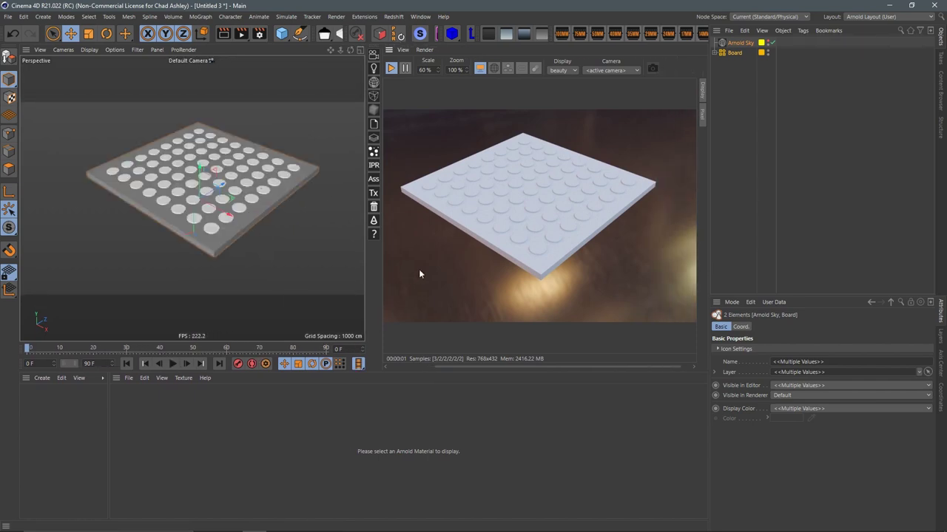
mouse_move(220, 244)
left_mouse_down("alt")
mouse_move(229, 230)
mouse_move(263, 231)
mouse_move(240, 227)
mouse_move(251, 238)
mouse_move(232, 237)
mouse_move(244, 228)
left_mouse_up("alt")
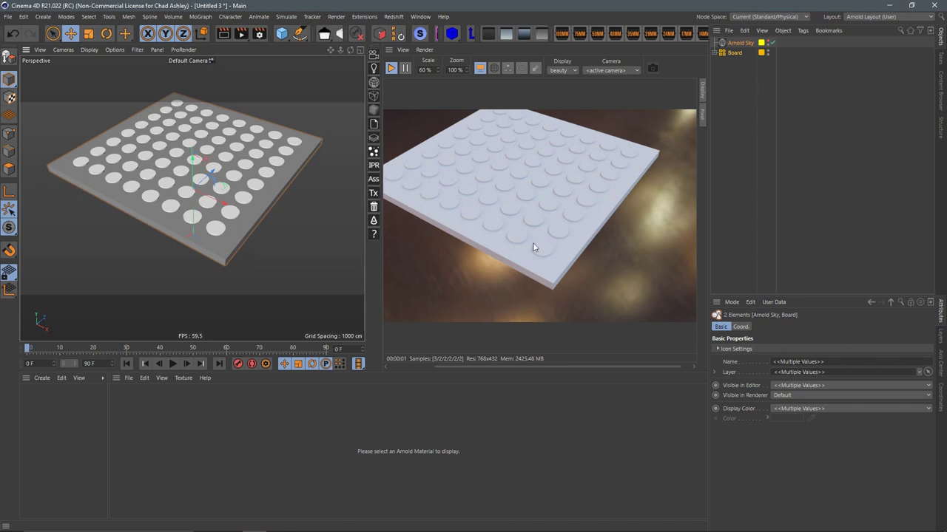
Expand Board and Maple Pegboard to show the Cylinder and Cube, and orbit closer.
key("ctrl+v")
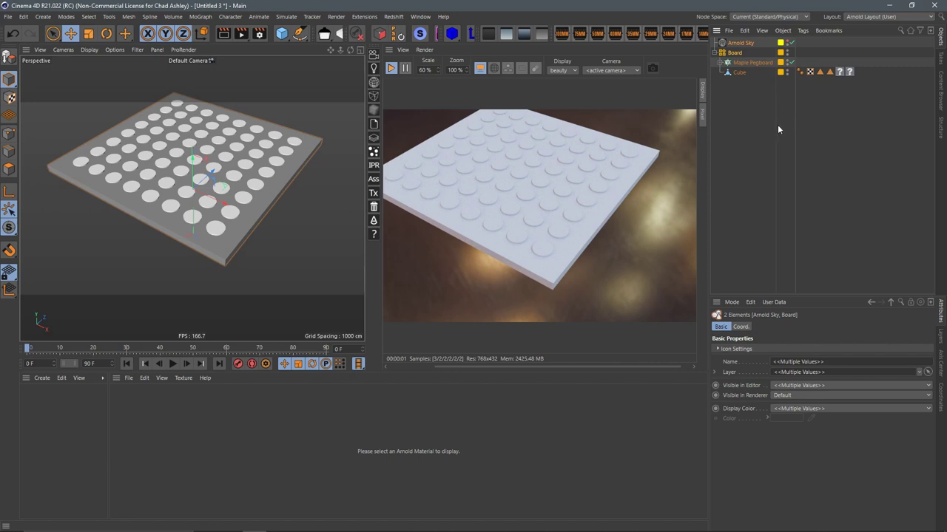
left_click(720, 63)
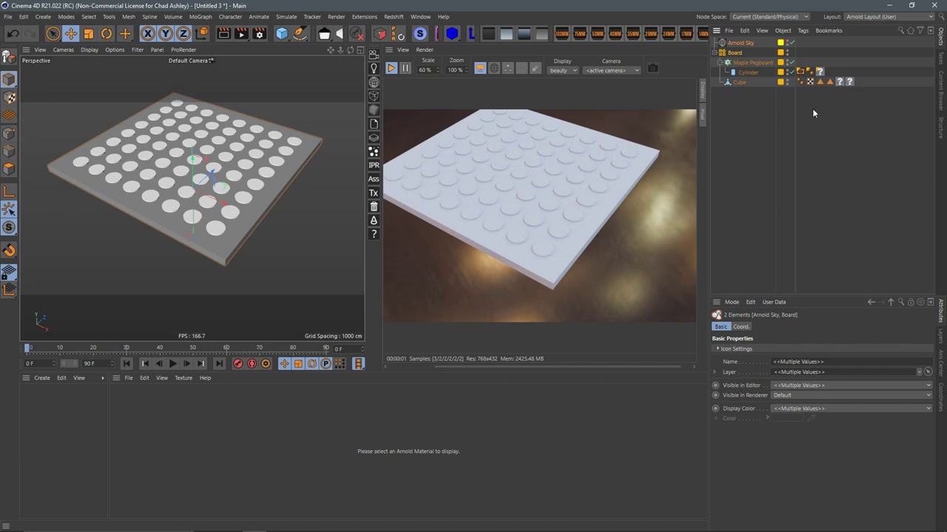
mouse_move(275, 234)
left_mouse_down("alt")
mouse_move(244, 256)
mouse_move(255, 253)
left_mouse_up("alt")
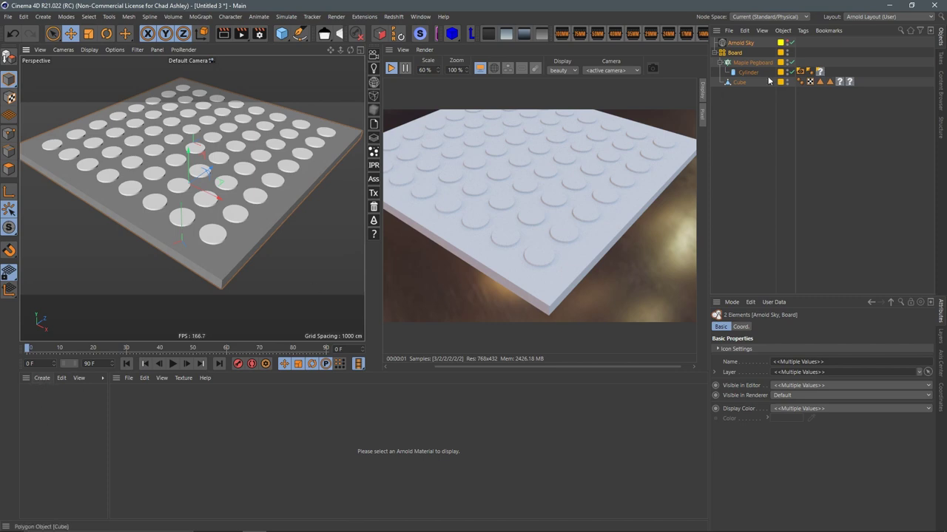
left_click(42, 378)
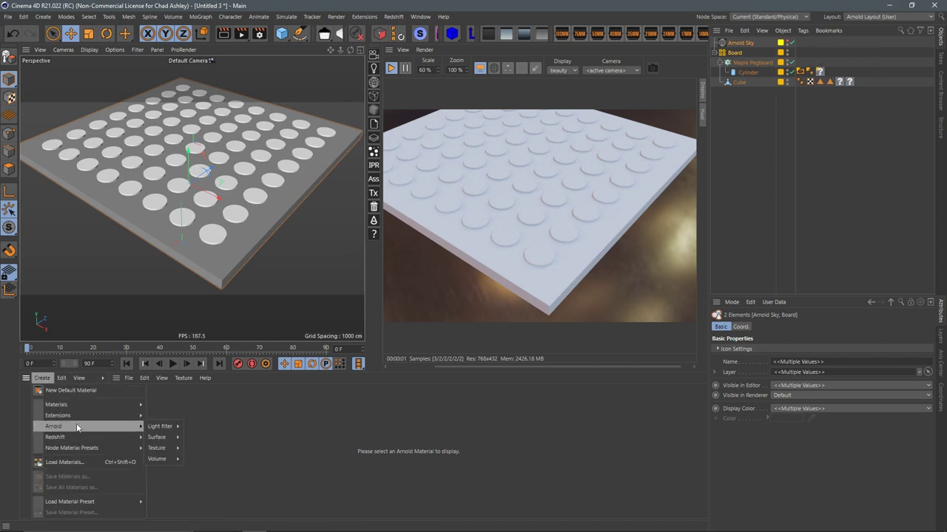
mouse_move(157, 437)
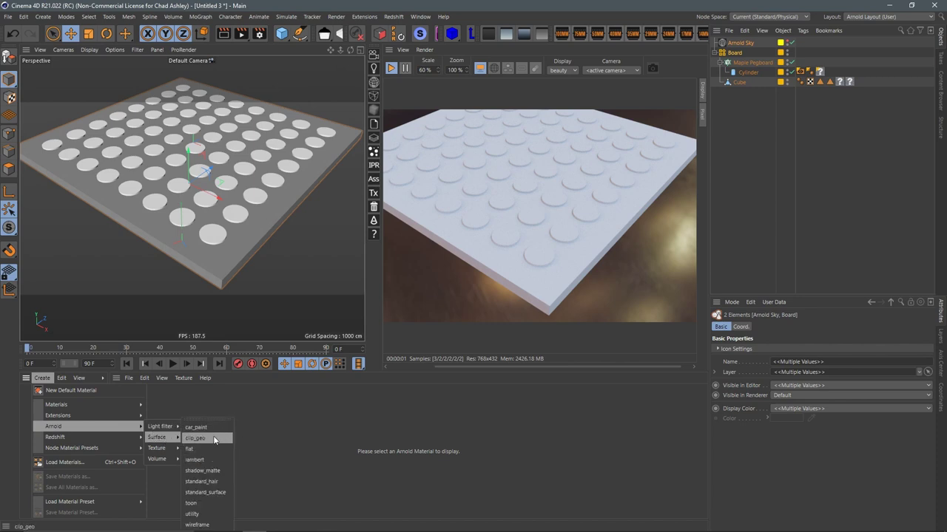
Create a clip_geo material and apply it to the Cylinder to cut holes.
left_click(214, 440)
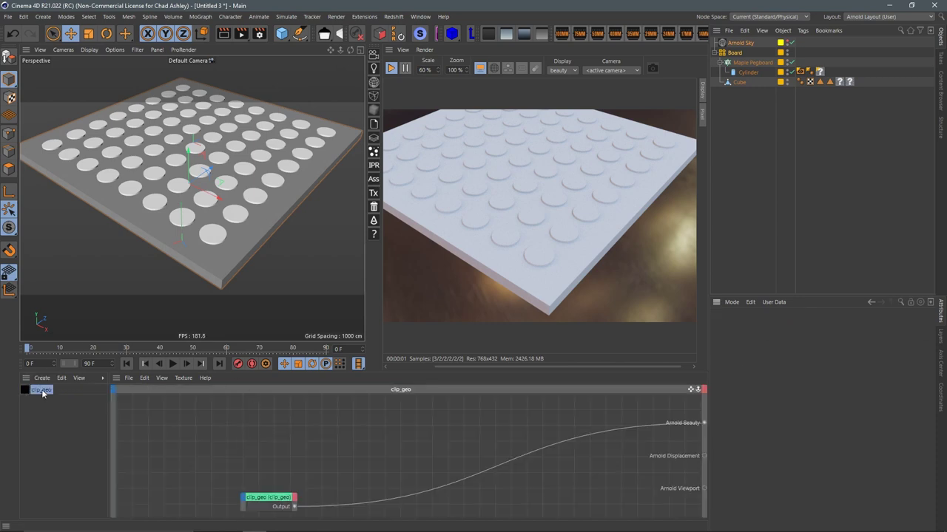
left_click_drag(30, 390, 749, 72)
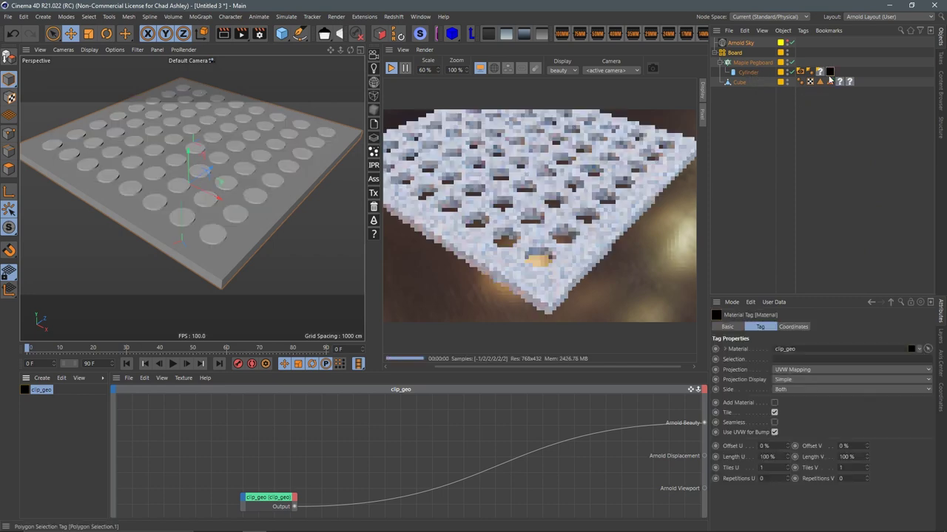
left_click(827, 86)
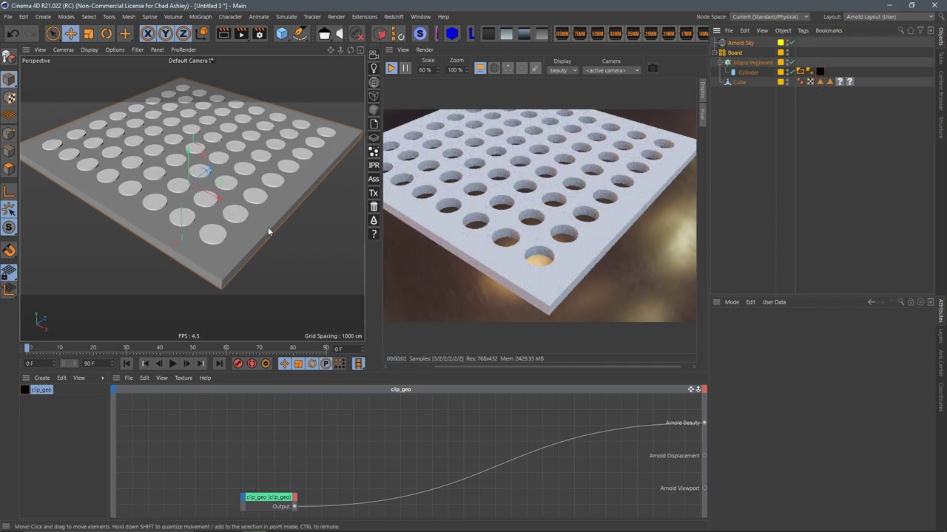
Set clone spacing to 260, 130, 260 cm and enlarge the Cylinder radius.
left_click(752, 62)
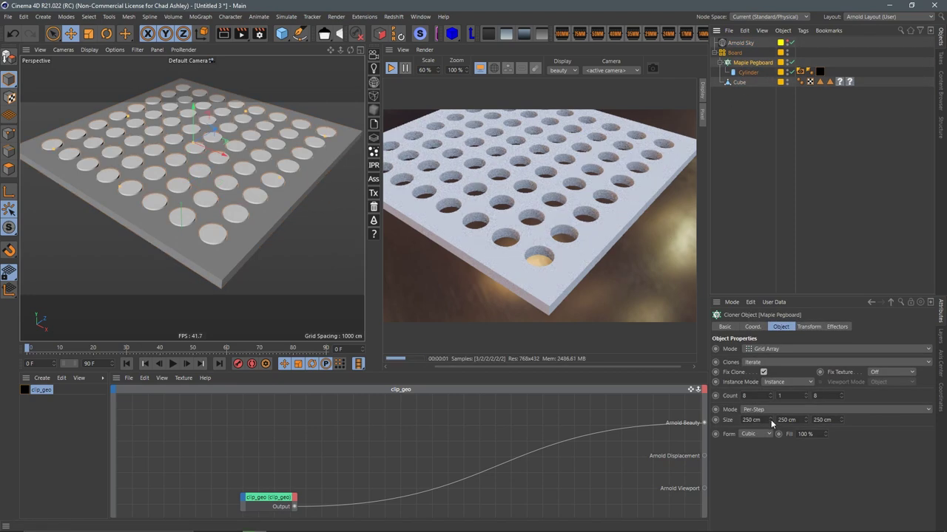
left_click_drag(771, 420, 807, 423)
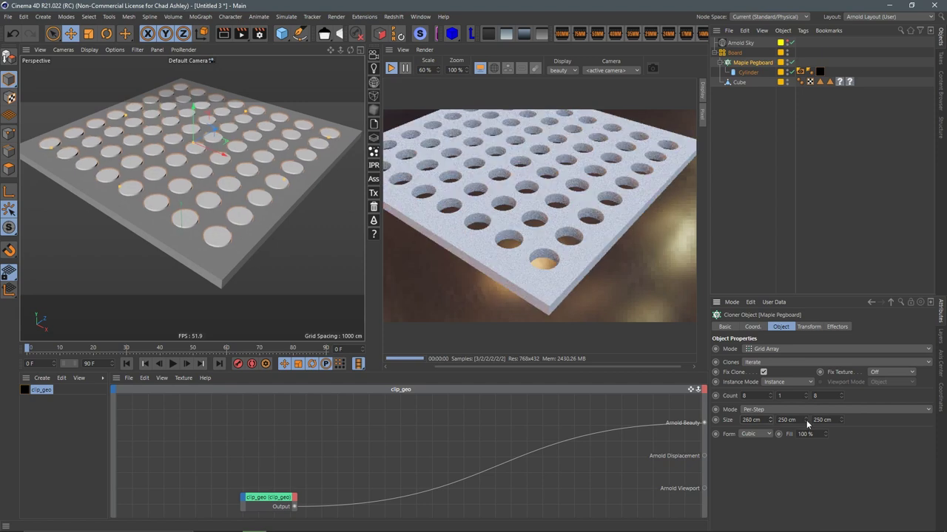
mouse_move(807, 423)
left_mouse_down()
mouse_move(805, 433)
mouse_move(842, 423)
left_mouse_up()
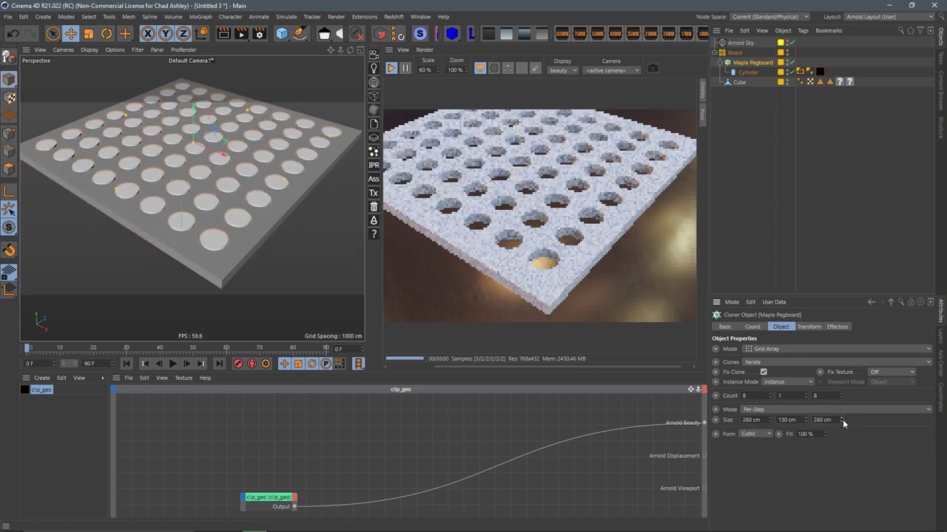
left_click(748, 72)
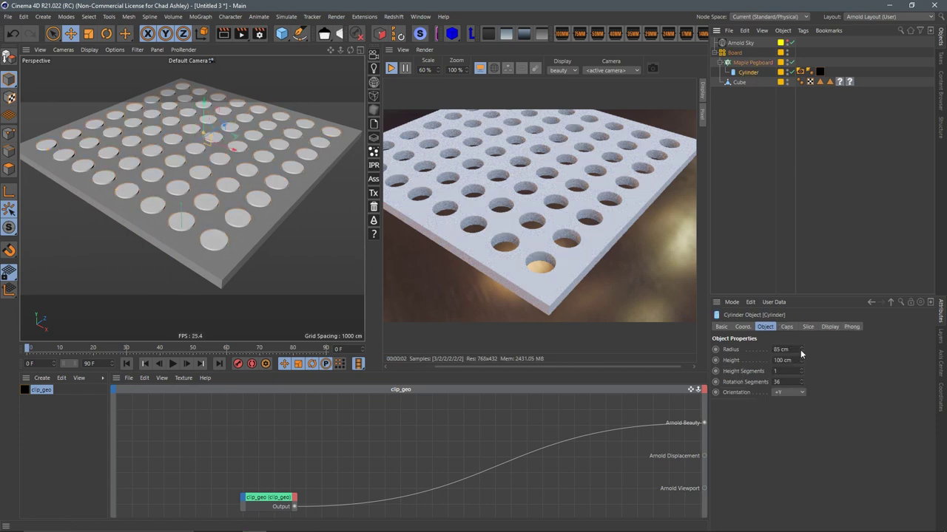
left_click_drag(800, 346, 802, 338)
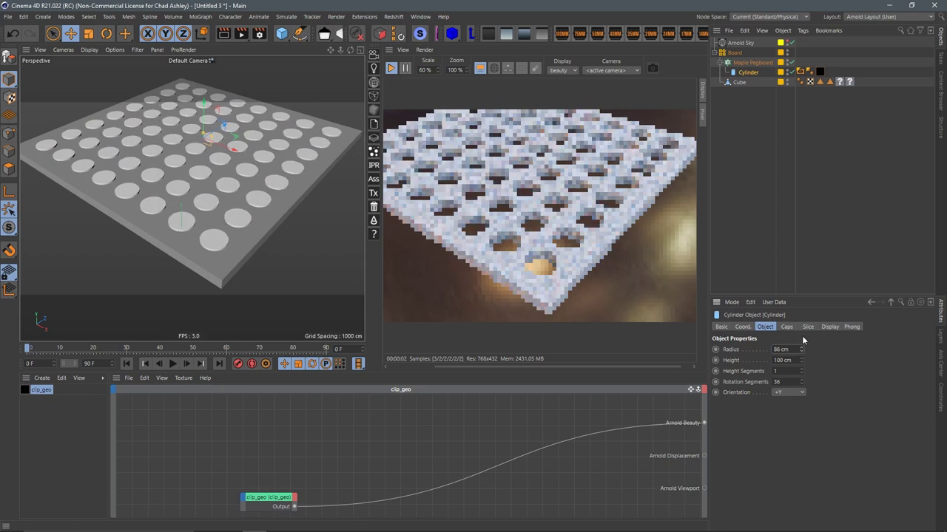
Switch the clones to multi-instance mode and dismiss the ShareX update prompt.
left_click(752, 62)
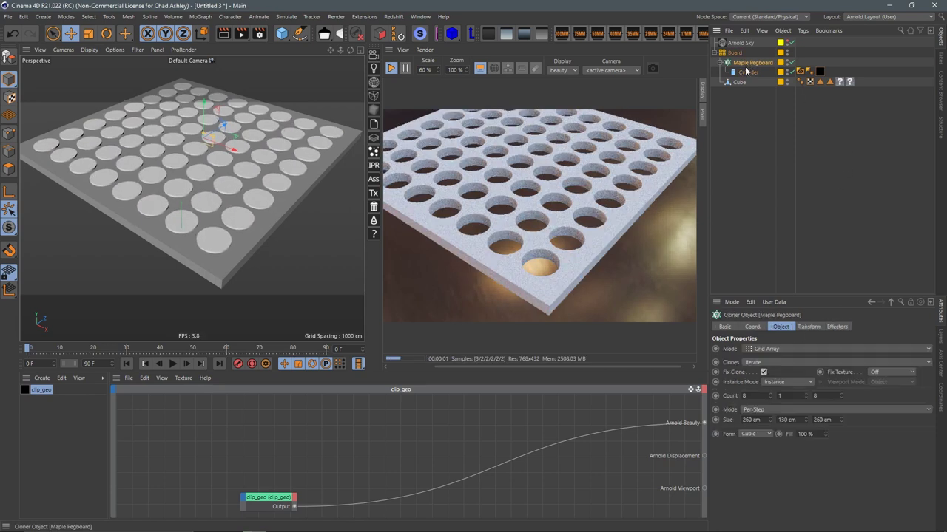
left_click(788, 382)
left_click(783, 403)
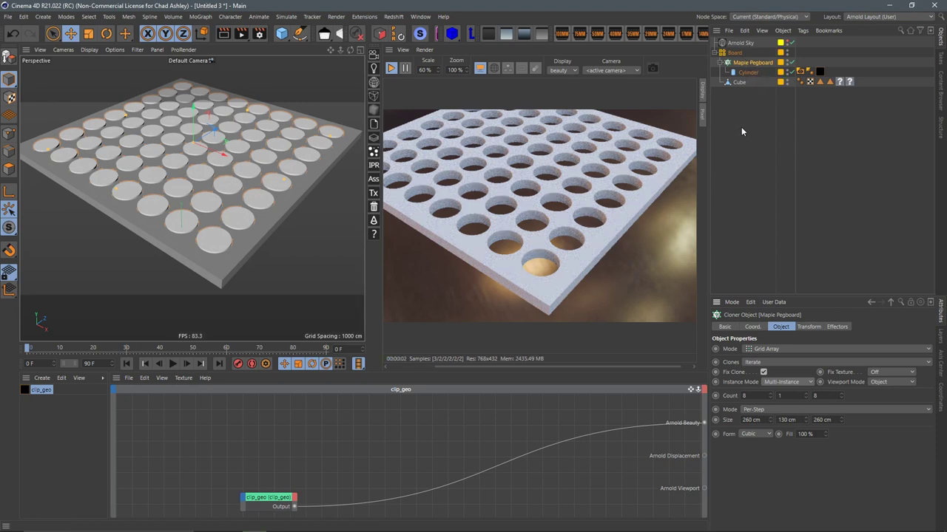
key("Down")
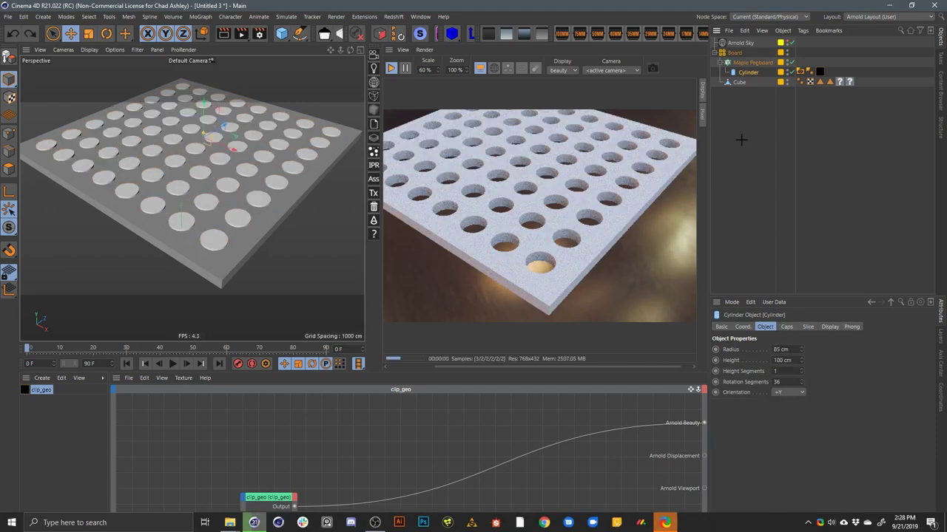
left_click(741, 143)
key("ctrl+z")
left_click(445, 430)
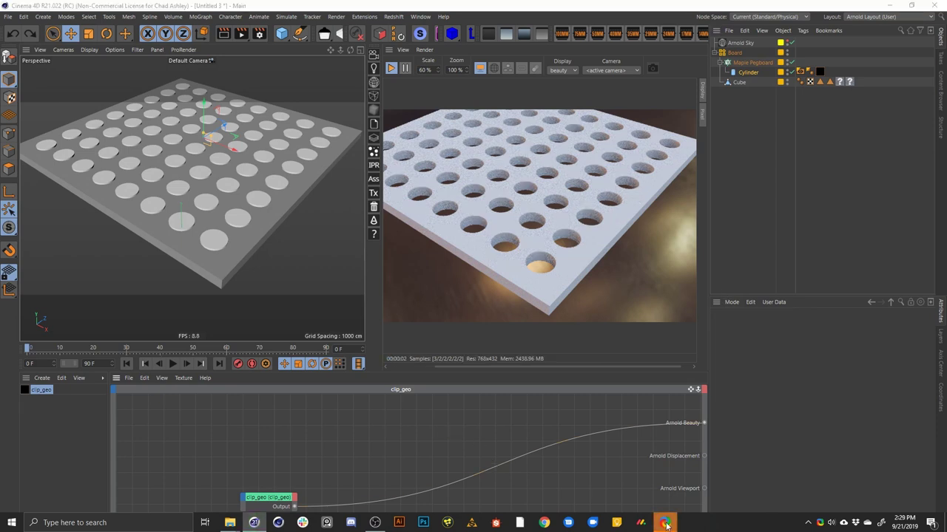
left_click(600, 380)
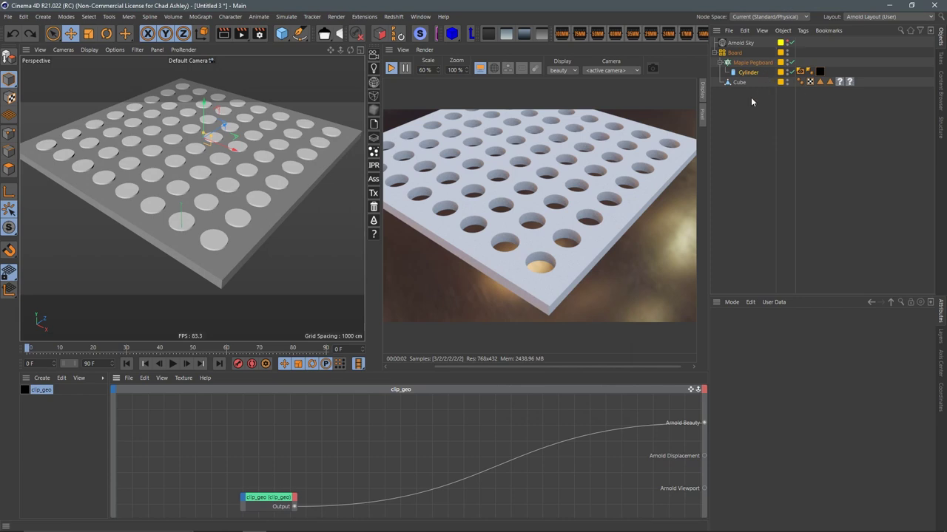
left_click(281, 34)
Add an 82.7 cm Sphere and seat it in a front hole of the pegboard.
left_click(315, 82)
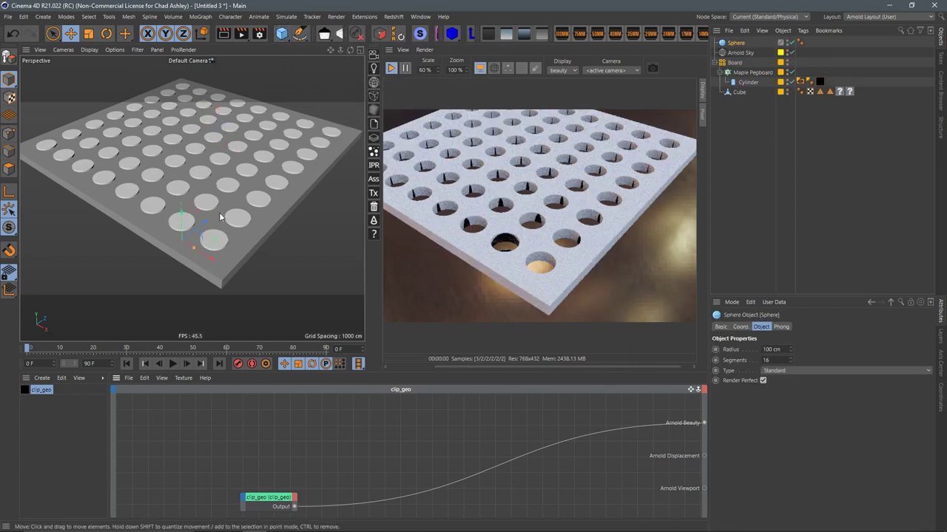
mouse_move(213, 238)
left_mouse_down()
mouse_move(240, 222)
mouse_move(241, 239)
mouse_move(224, 248)
mouse_move(252, 256)
mouse_move(254, 236)
mouse_move(229, 196)
left_mouse_up()
scroll(251, 256, "up", 3)
scroll(258, 233, "up", 3)
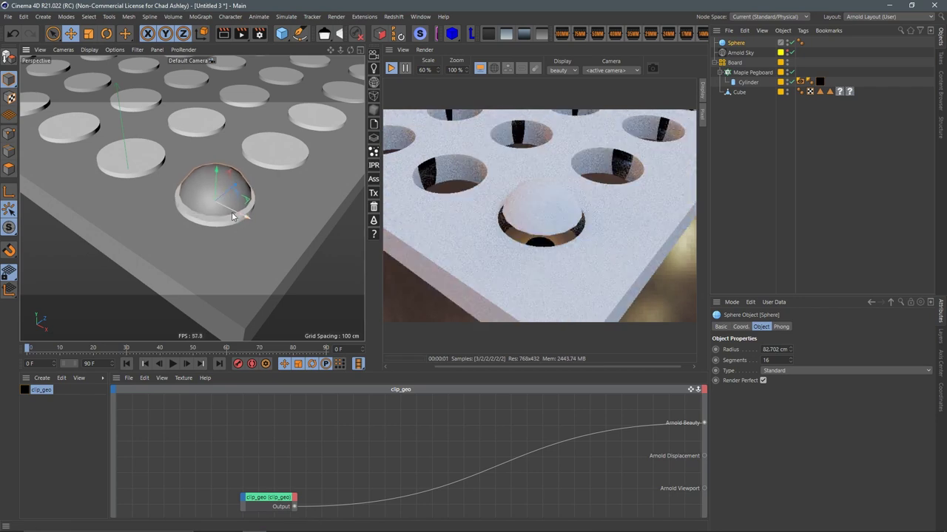
left_click_drag(229, 196, 230, 198)
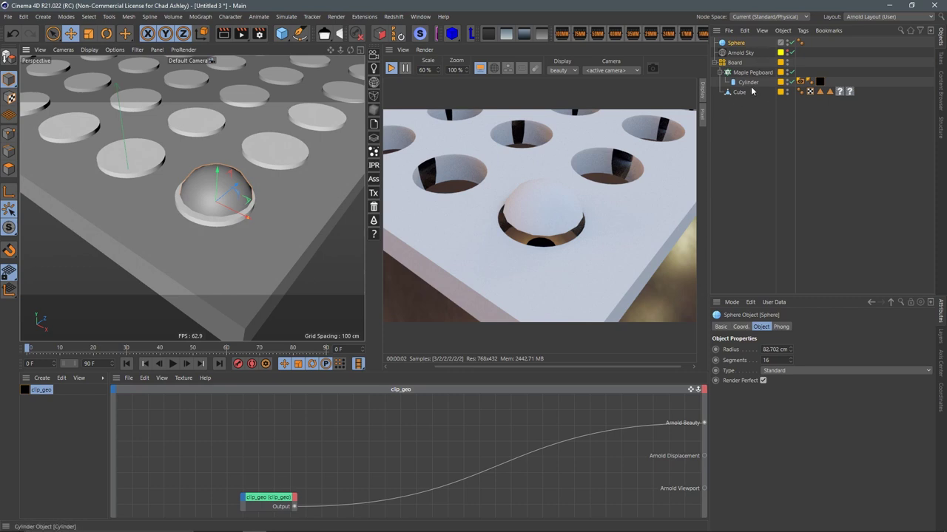
Rename the Cube object to Board.
left_click(747, 92)
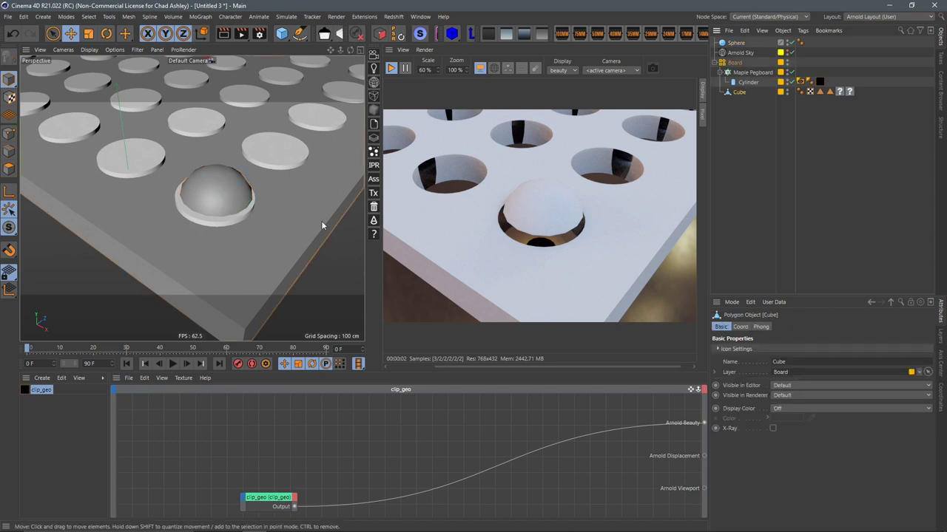
double_click(742, 93)
type("Boa")
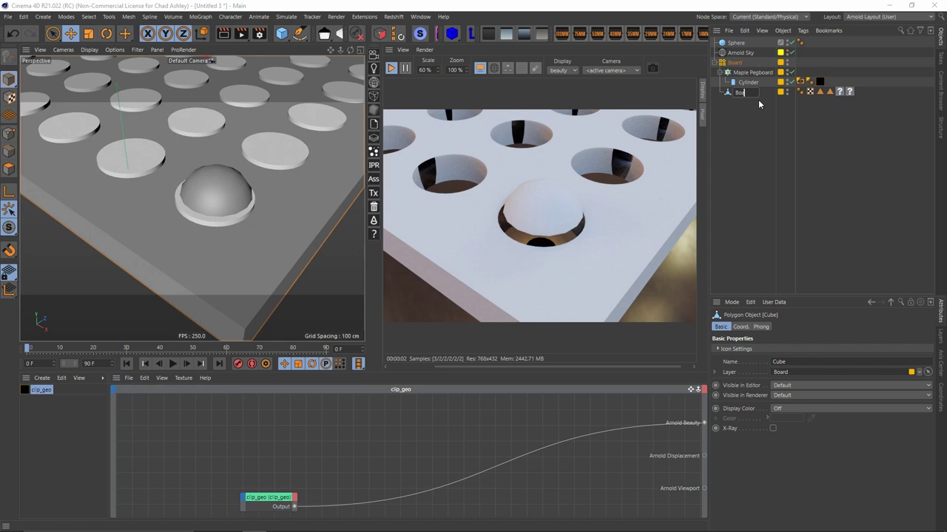
type("rd")
key("Return")
Give Board an Arnold tag with one trace set named 'board'.
left_click(802, 31)
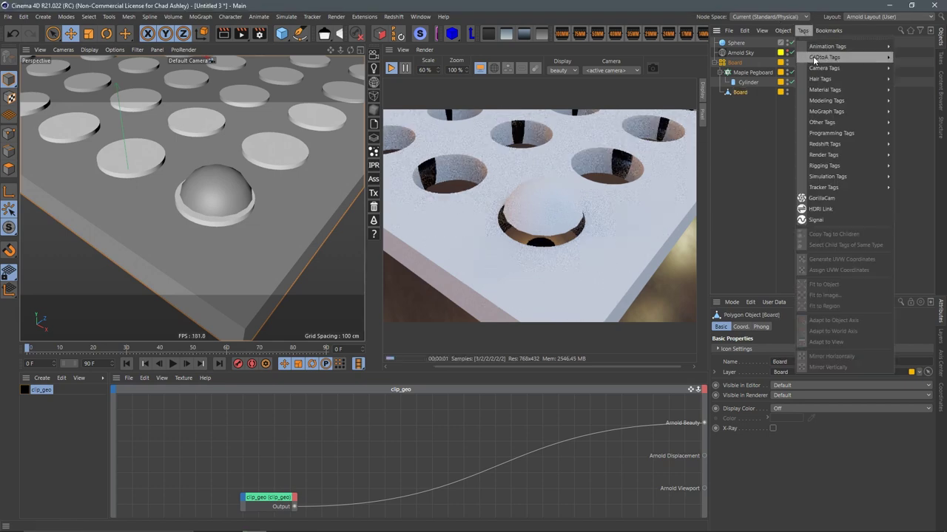
mouse_move(824, 57)
left_click(769, 59)
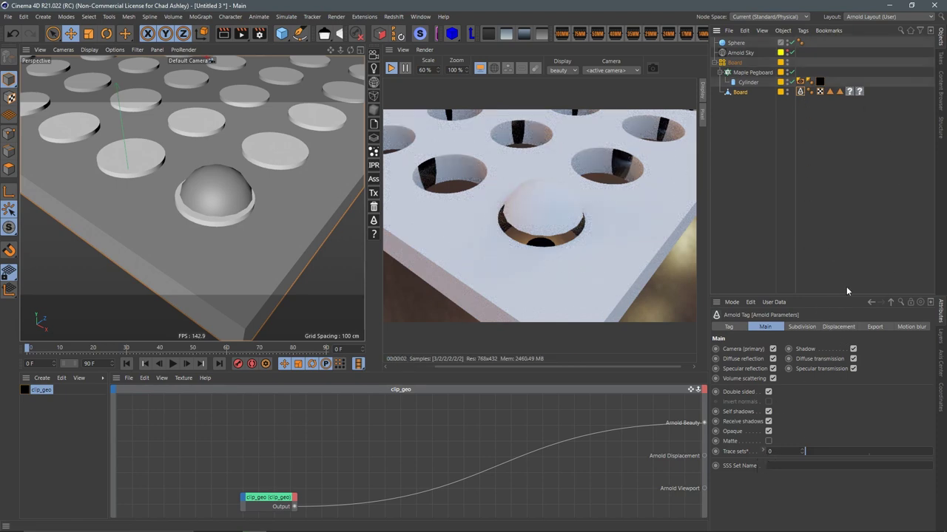
left_click(802, 449)
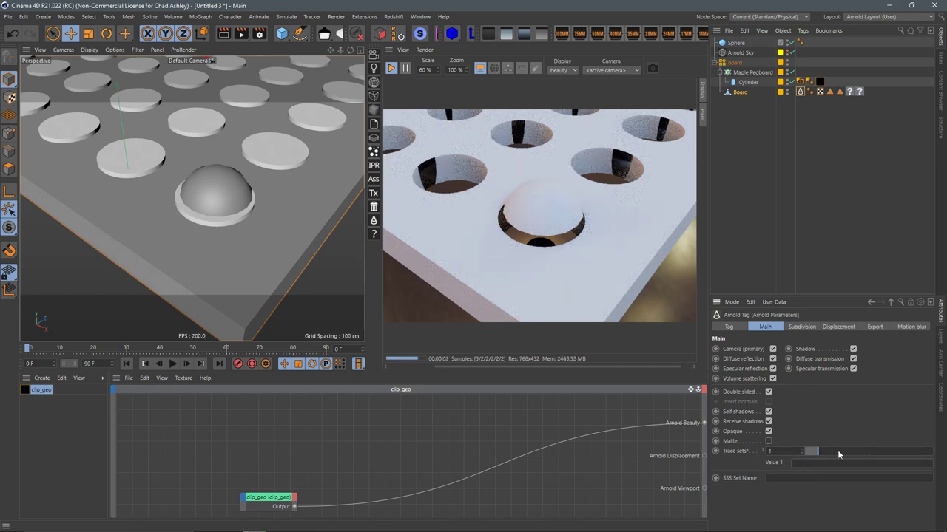
type("board")
key("Return")
left_click(48, 393)
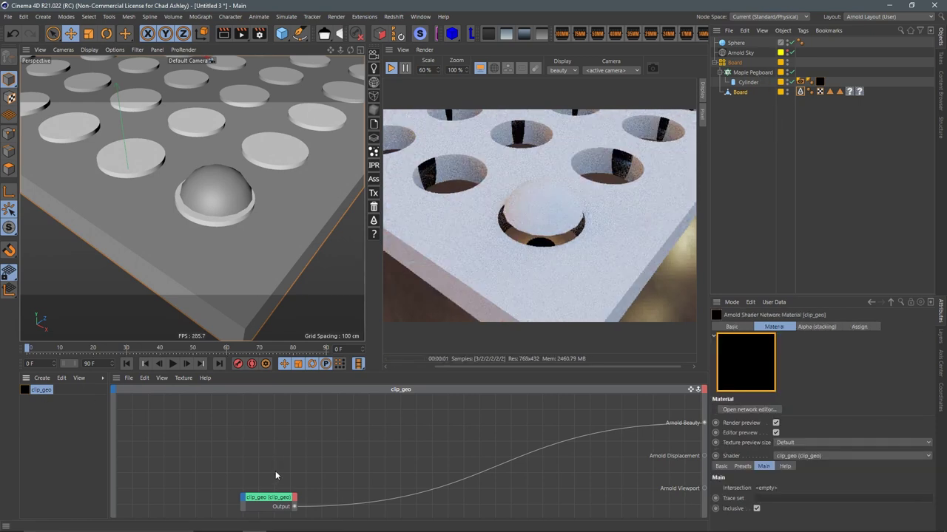
left_click_drag(271, 507, 370, 455)
Set the clip_geo shader's trace set to 'board'.
left_click(369, 455)
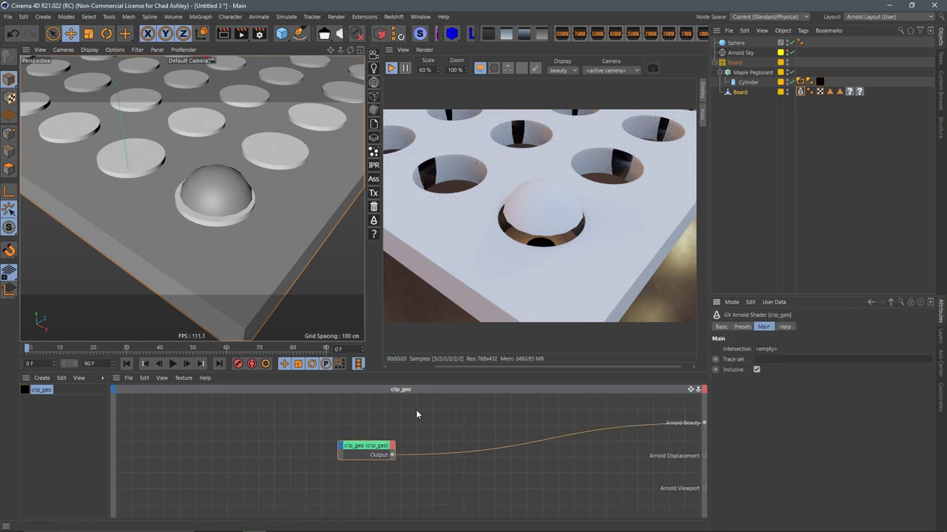
left_click(772, 359)
type("board")
key("Return")
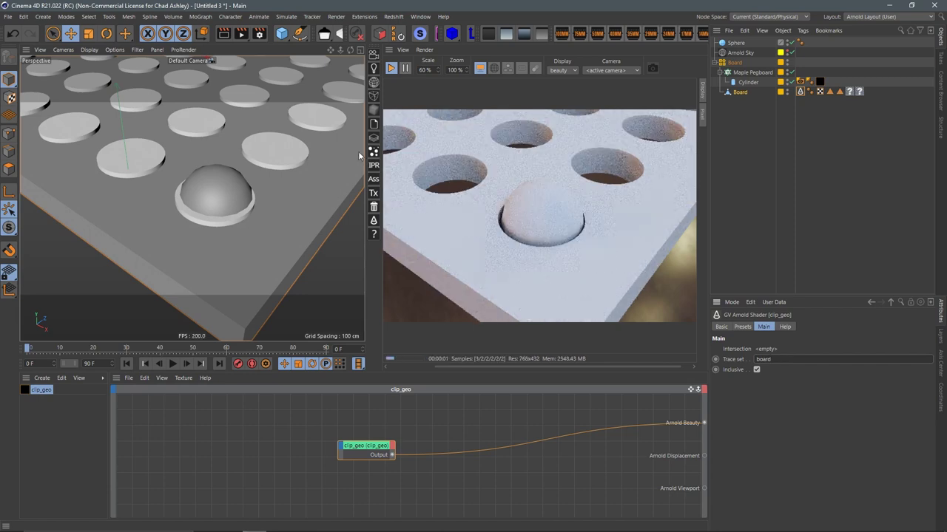
scroll(250, 227, "down", 5)
scroll(291, 197, "up", 2)
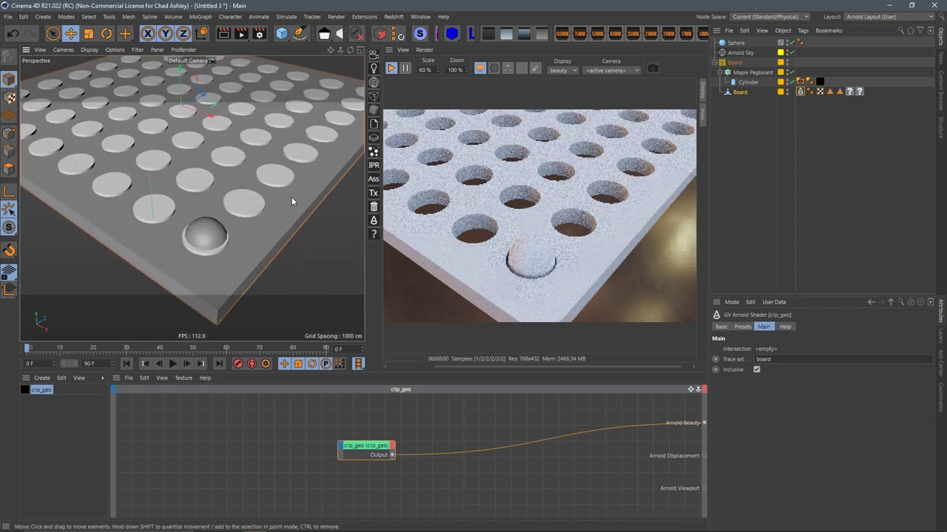
scroll(292, 197, "down", 4)
scroll(296, 193, "up", 2)
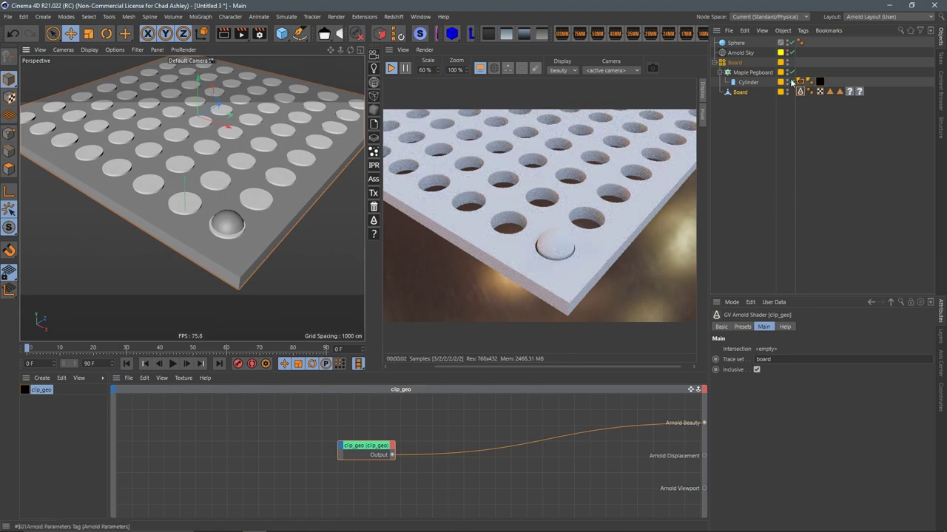
Delete the test Sphere from the scene.
left_click(226, 222)
left_click_drag(255, 248, 214, 229)
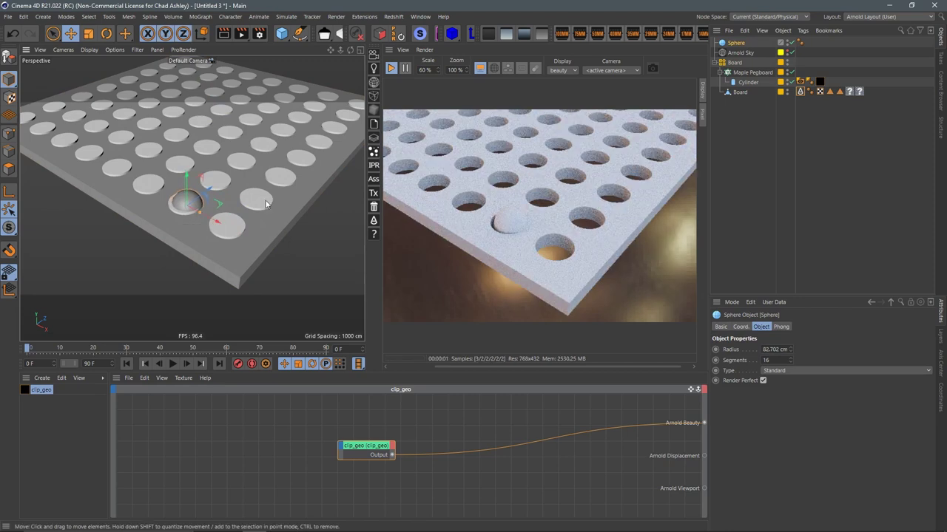
key("Delete")
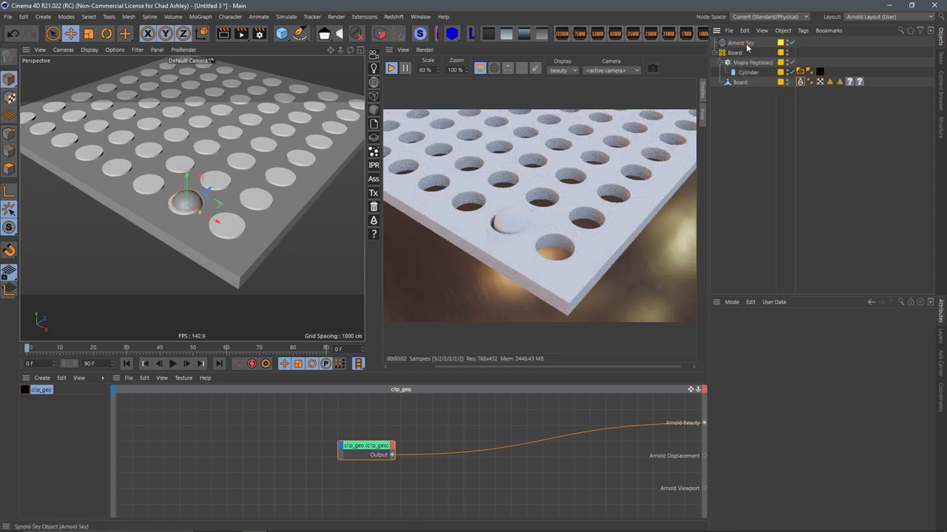
mouse_move(218, 237)
left_mouse_down("alt")
mouse_move(210, 236)
mouse_move(224, 239)
left_mouse_up("alt")
Load MSMC Maple Plywood Edge and MSMC Maple Veneer from the Content Browser.
scroll(224, 239, "down", 3)
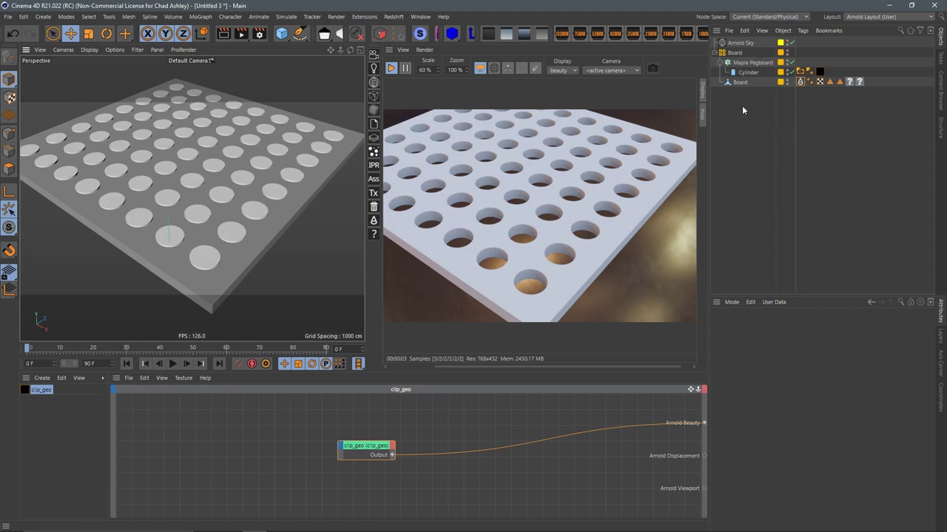
left_click(937, 90)
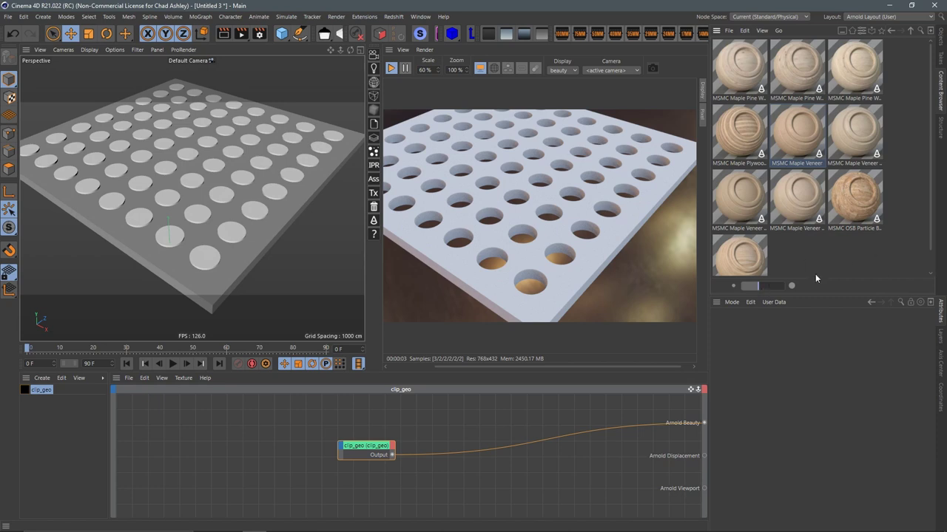
left_click_drag(751, 128, 39, 429)
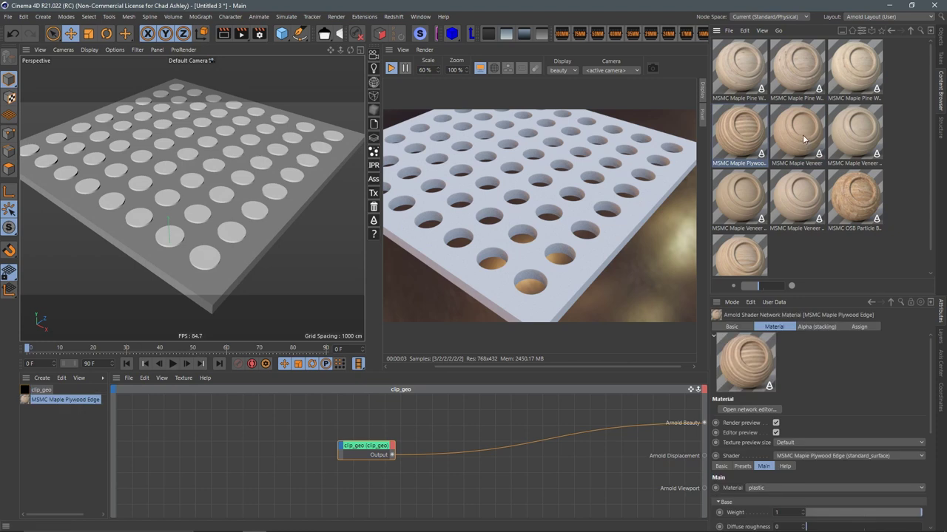
left_click_drag(804, 139, 58, 420)
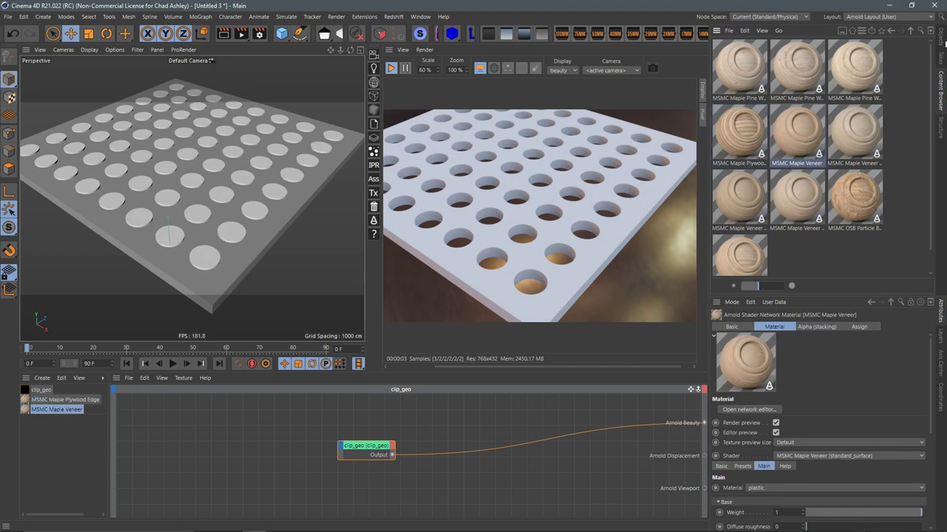
Delete Board's two placeholder tags.
left_click(942, 41)
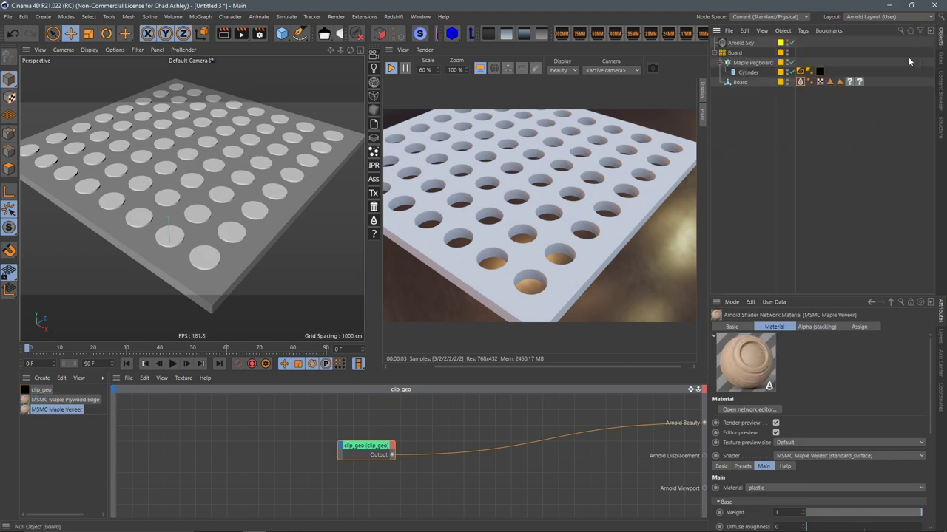
left_click(859, 81)
key("Delete")
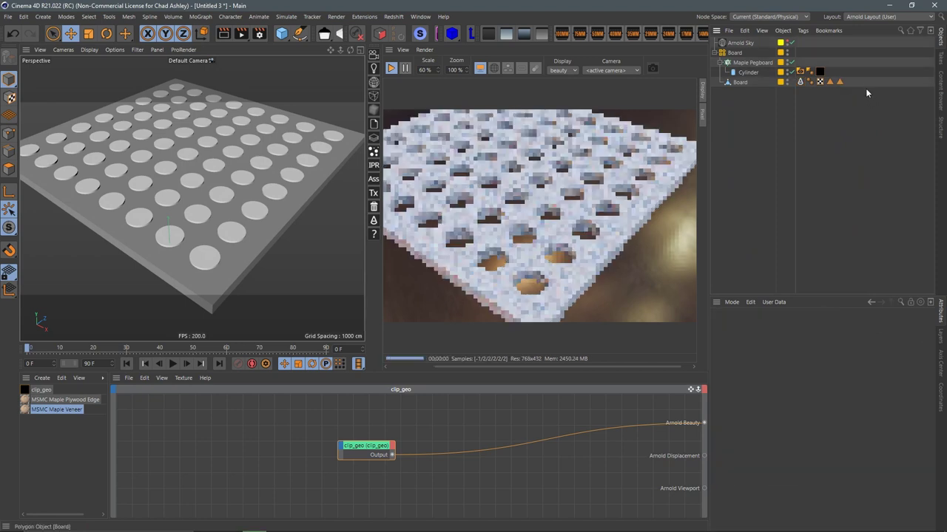
Apply Plywood Edge to the board's edge selection and Maple Veneer to its face.
left_click(839, 82)
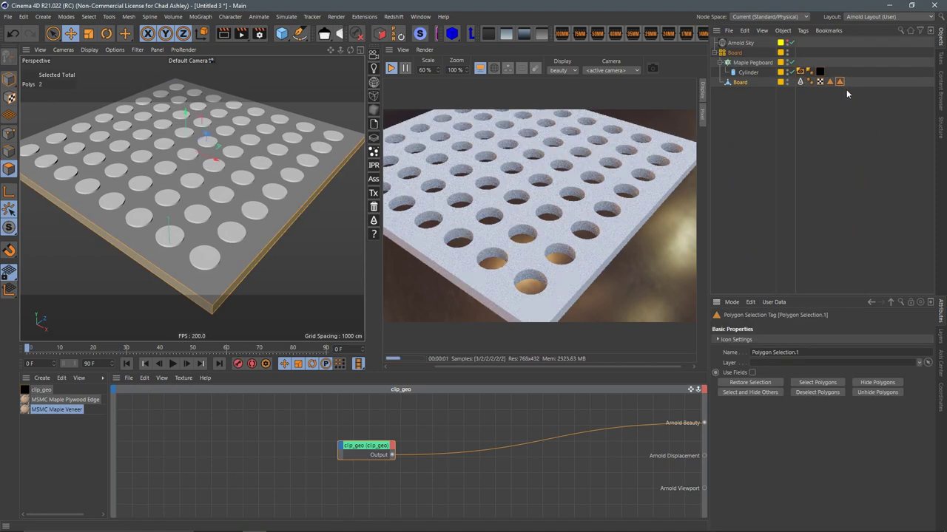
right_click(74, 402)
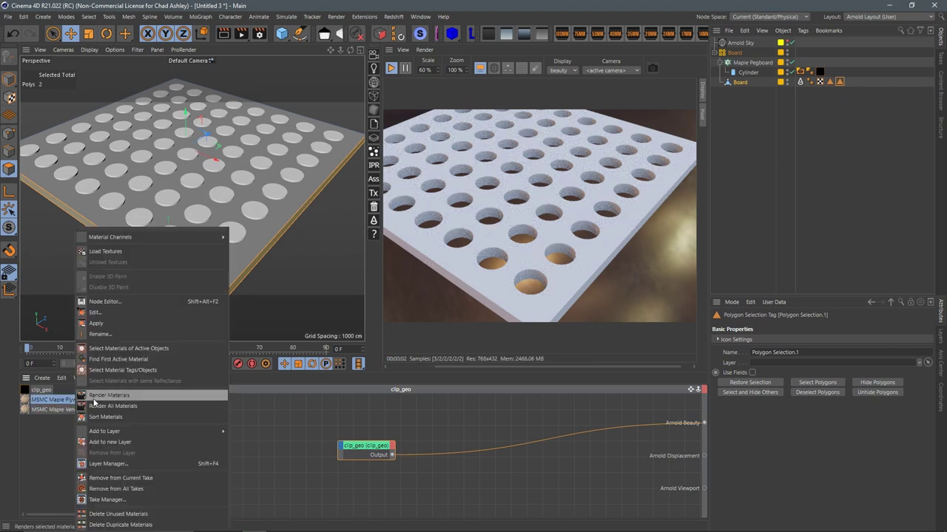
left_click(121, 327)
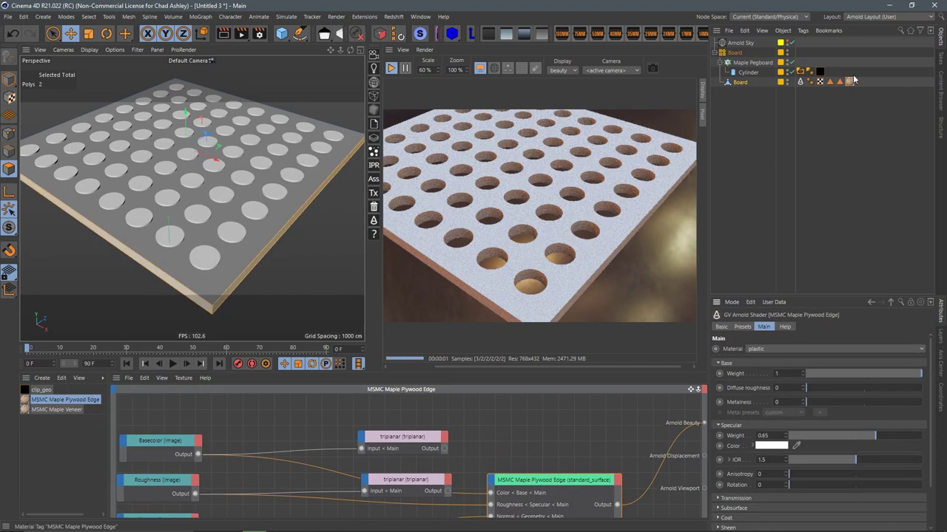
left_click(829, 82)
left_click(61, 409)
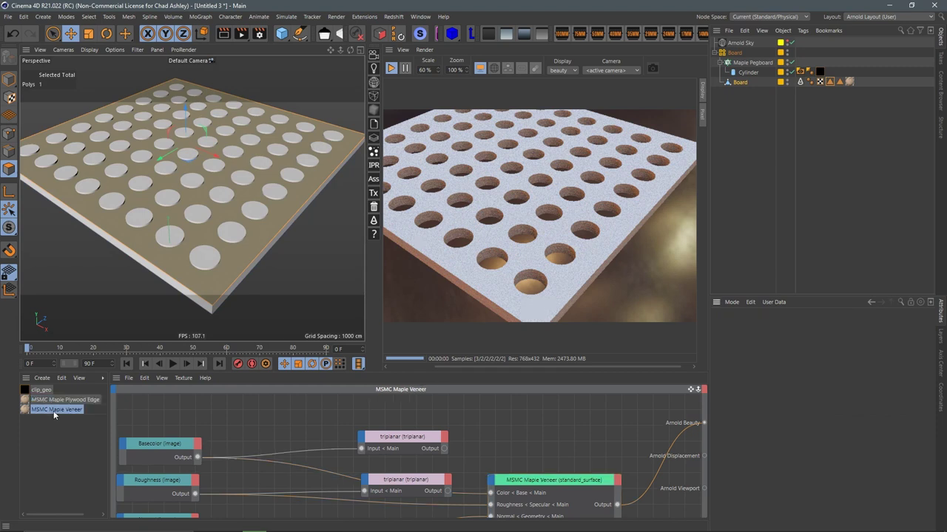
right_click(70, 414)
left_click(104, 325)
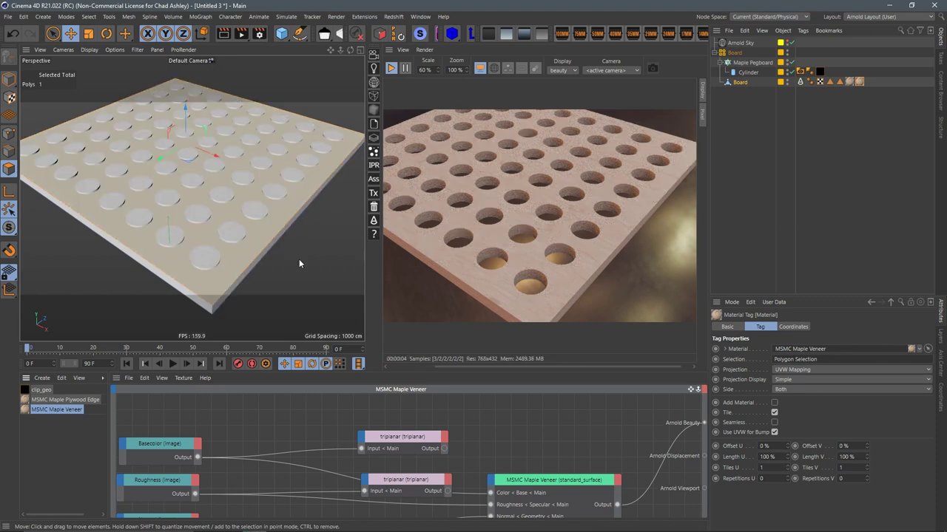
Orbit low to inspect the plywood edge and its material network.
left_click_drag(291, 268, 272, 219, "alt")
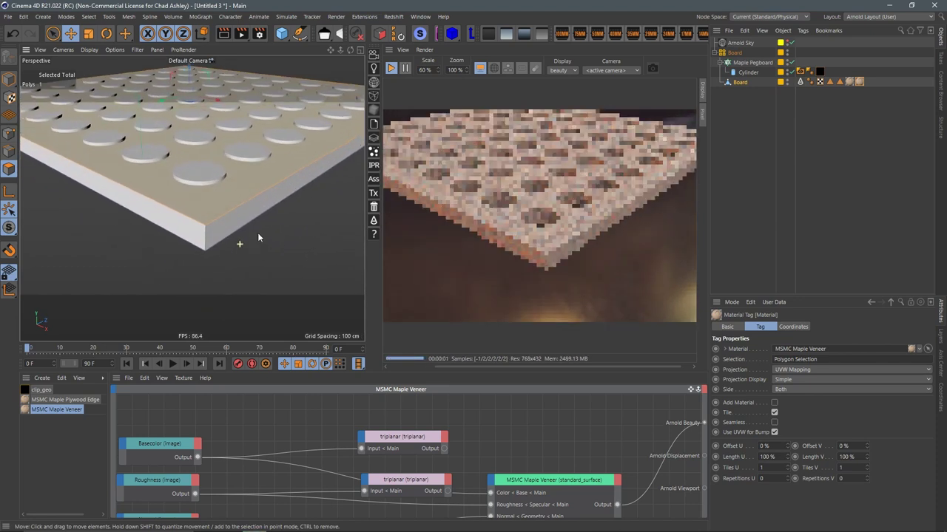
scroll(258, 233, "up", 3)
scroll(262, 231, "down", 5)
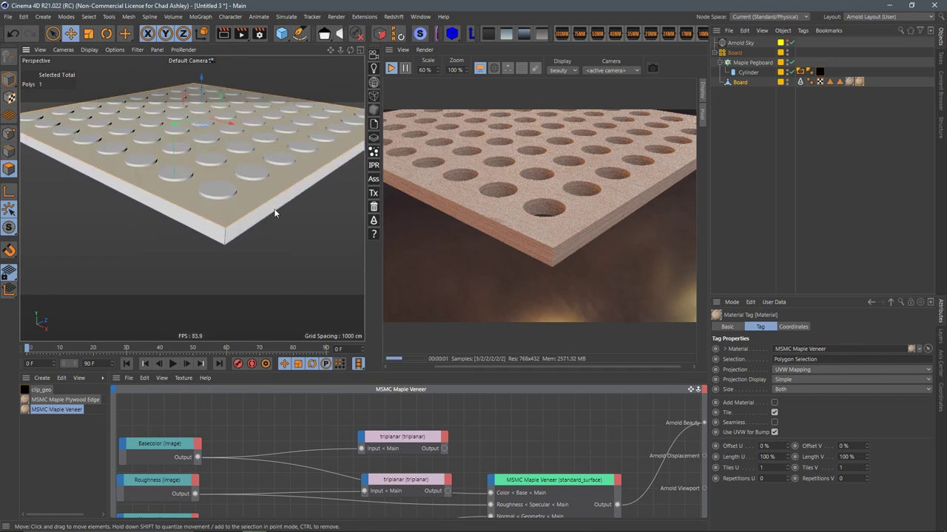
left_click(65, 399)
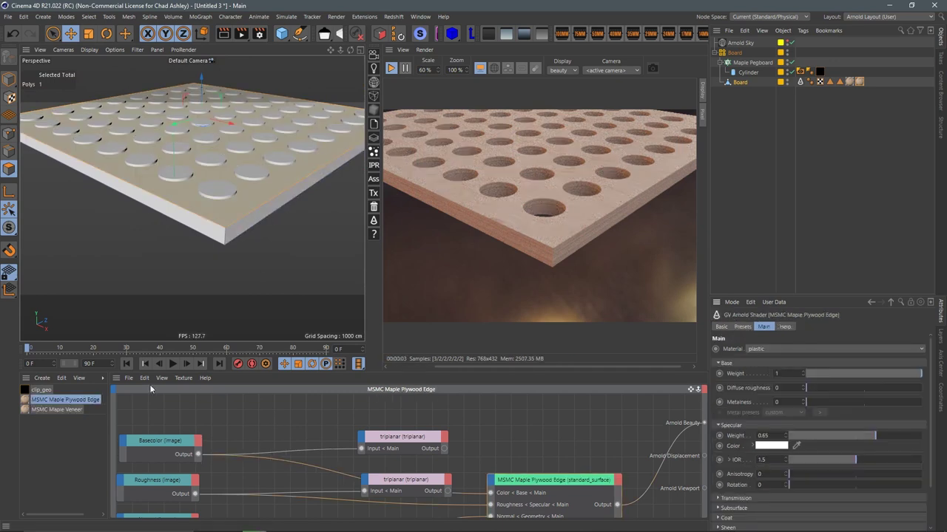
Wire the three triplanars into the Plywood Edge surface's Color, Roughness and Normal inputs.
left_click_drag(297, 371, 300, 325)
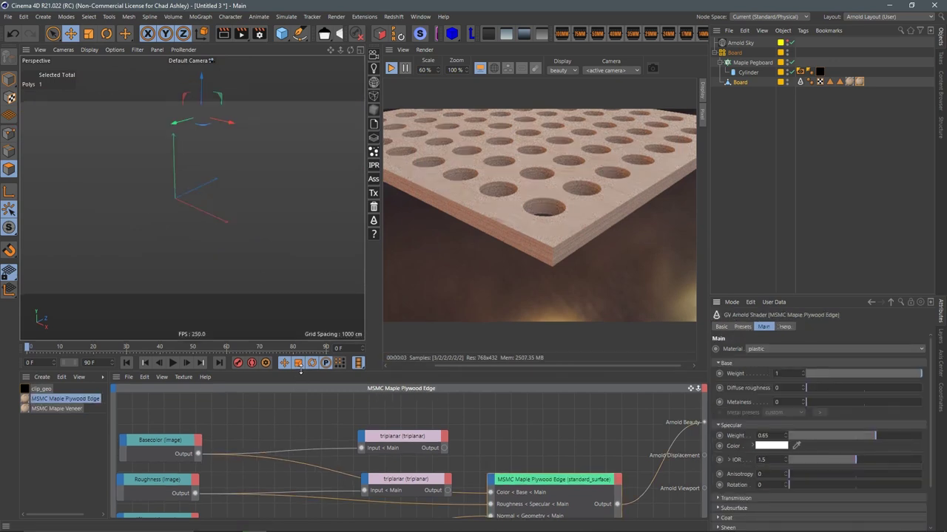
middle_click_drag(466, 403, 472, 379)
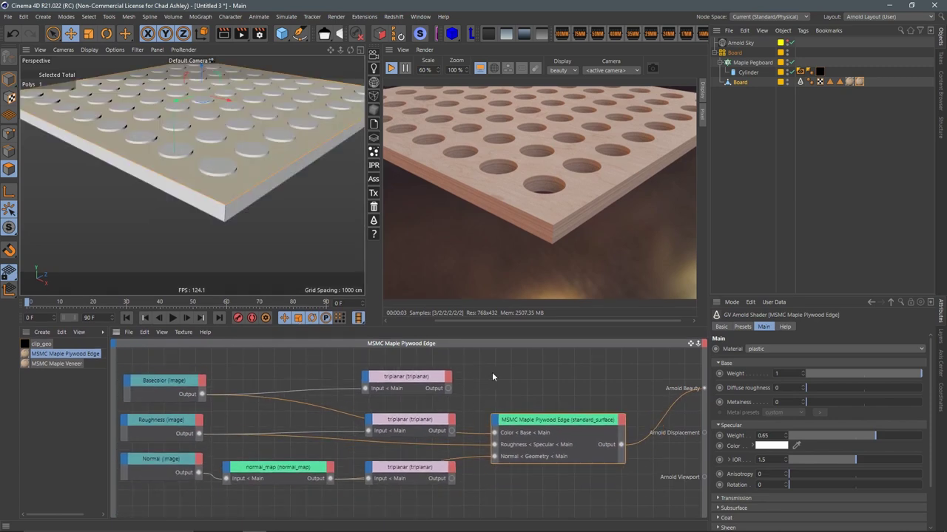
left_click_drag(494, 437, 494, 434)
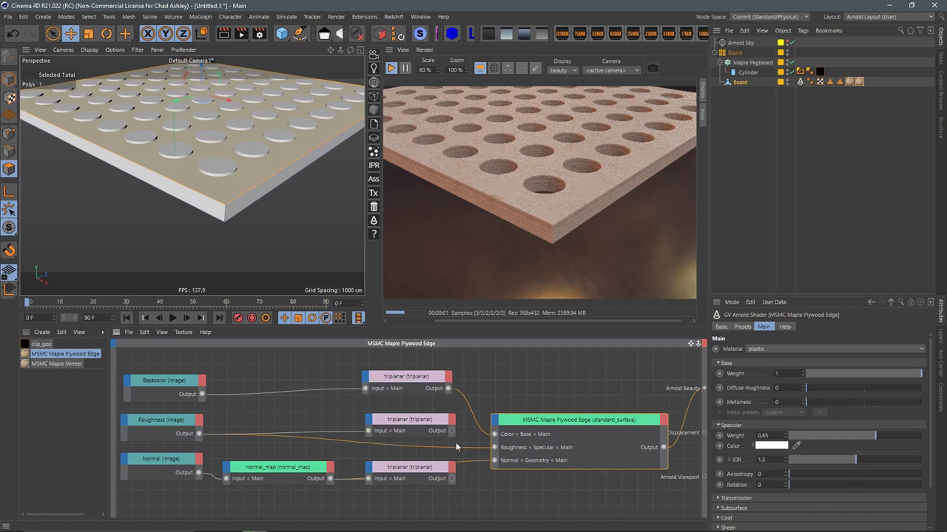
left_click_drag(497, 379, 513, 388)
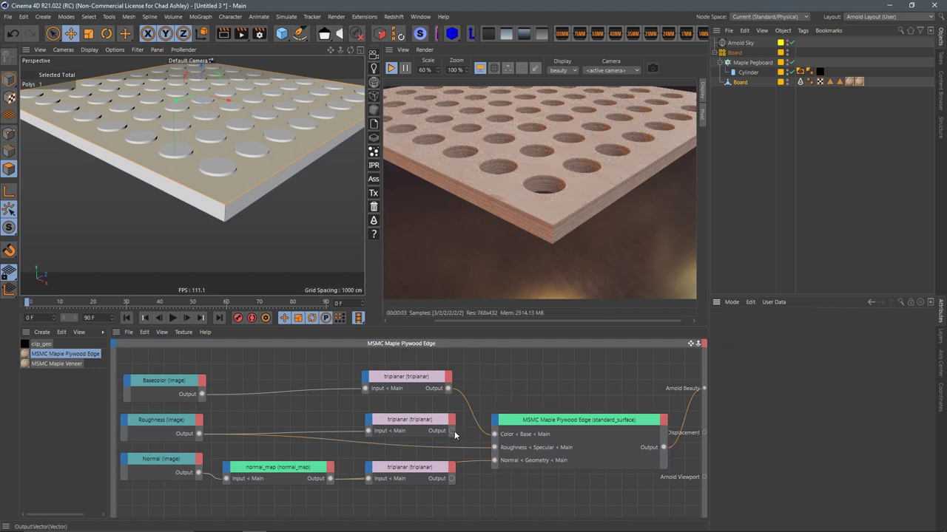
mouse_move(451, 431)
left_mouse_down()
mouse_move(494, 448)
mouse_move(494, 460)
left_mouse_up()
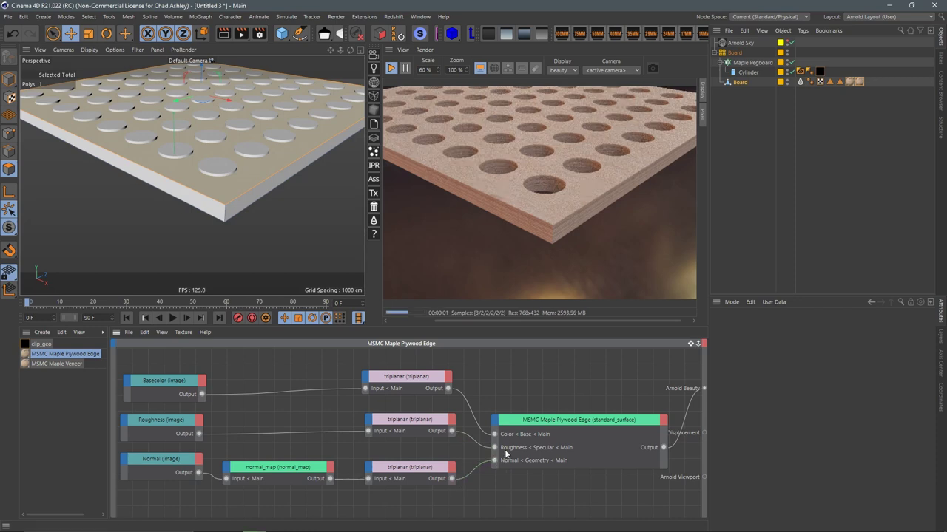
left_click_drag(416, 364, 409, 509)
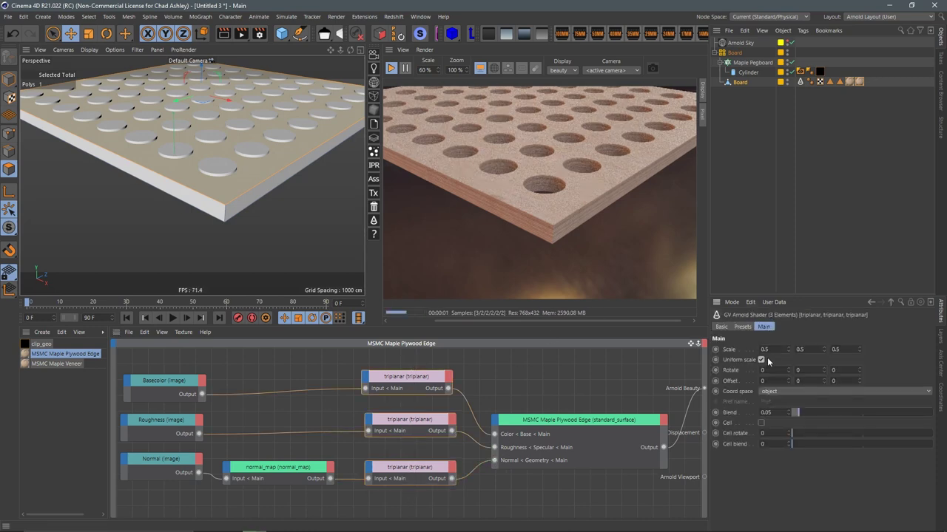
Set the shared triplanar Scale to 0.2 after trying 0.15, 1.7 and 0.17.
key("BackSpace")
key("Return")
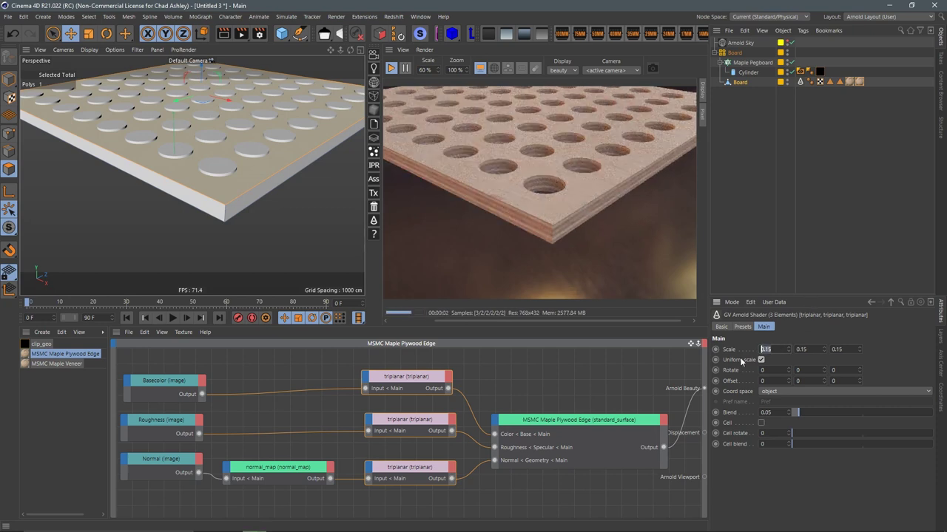
type("1.7")
key("Return")
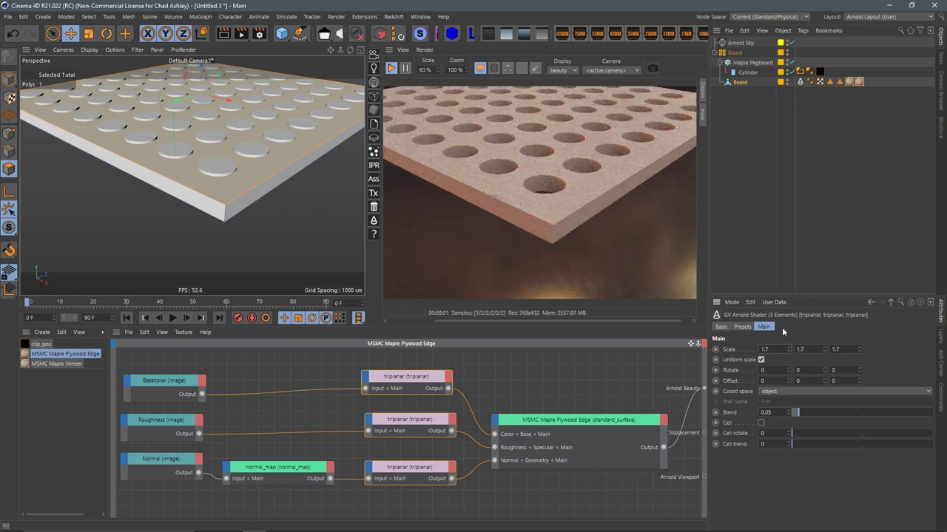
left_click_drag(778, 352, 743, 354)
type("0.17")
key("Return")
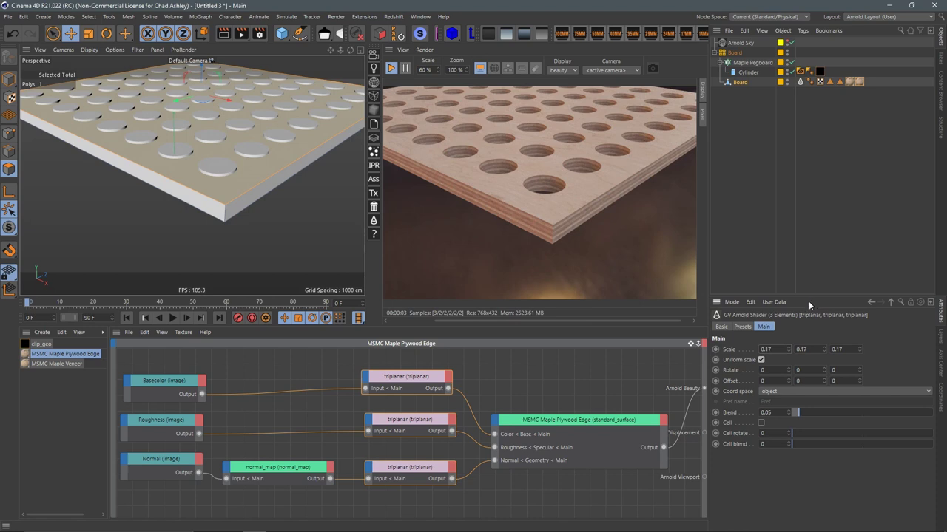
left_click_drag(778, 350, 762, 350)
type(".")
key("Return")
Orbit to a lower, wider view of the whole pegboard and select the clip_geo material.
mouse_move(247, 132)
left_mouse_down("alt")
mouse_move(259, 146)
mouse_move(261, 133)
mouse_move(222, 179)
mouse_move(205, 165)
mouse_move(213, 171)
left_mouse_up("alt")
scroll(263, 118, "up", 3)
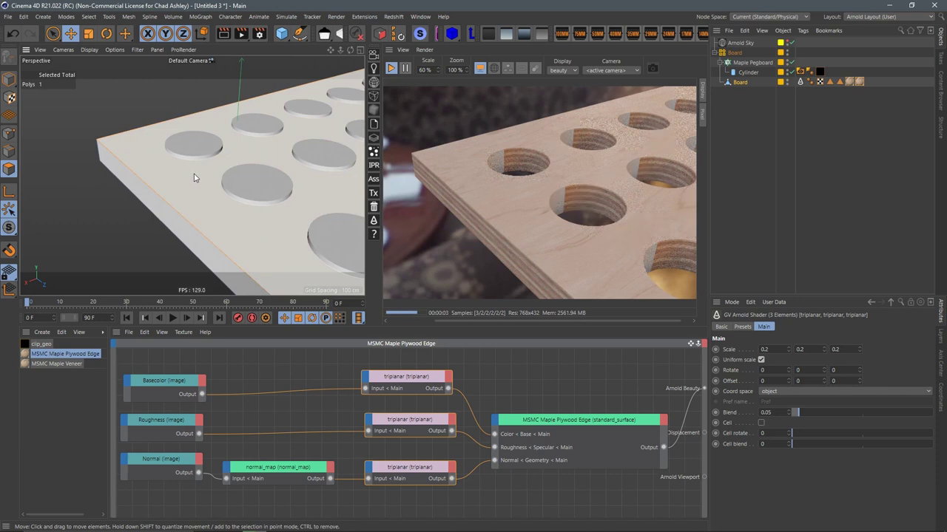
mouse_move(188, 179)
left_mouse_down("alt")
mouse_move(306, 186)
mouse_move(286, 173)
mouse_move(260, 201)
mouse_move(228, 197)
mouse_move(212, 216)
mouse_move(231, 216)
mouse_move(396, 139)
left_mouse_up("alt")
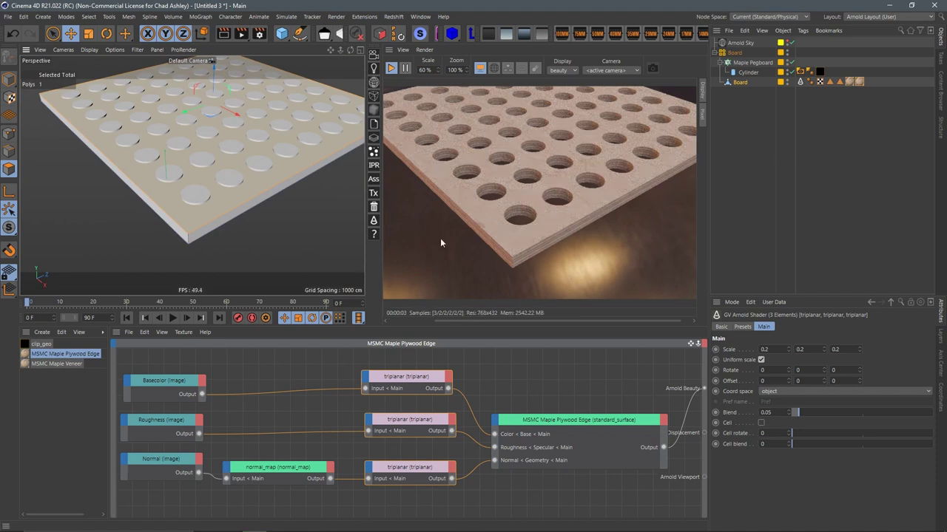
left_click(41, 344)
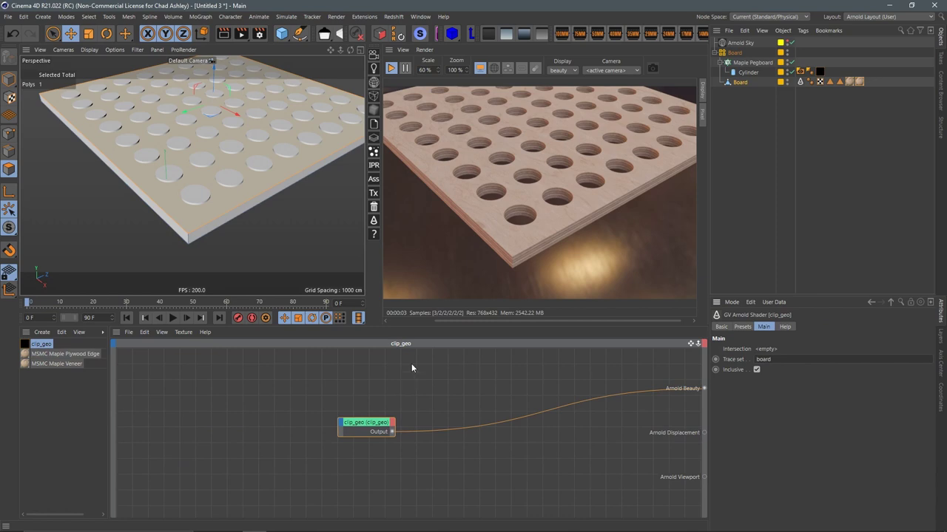
Add an MSMC Maple Plywood Edge reference and wire it into clip_geo's Intersection input.
mouse_move(74, 354)
left_mouse_down()
mouse_move(275, 392)
mouse_move(210, 424)
left_mouse_up()
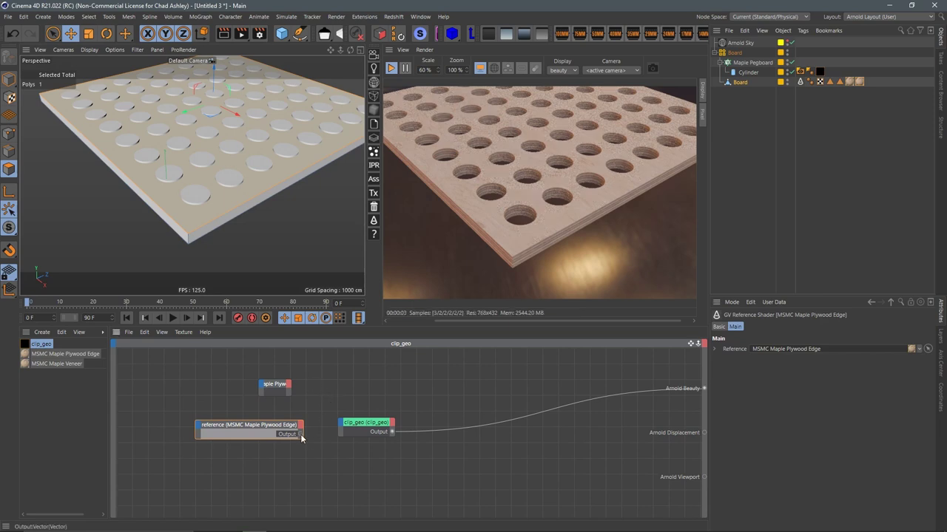
left_click_drag(342, 426, 344, 426)
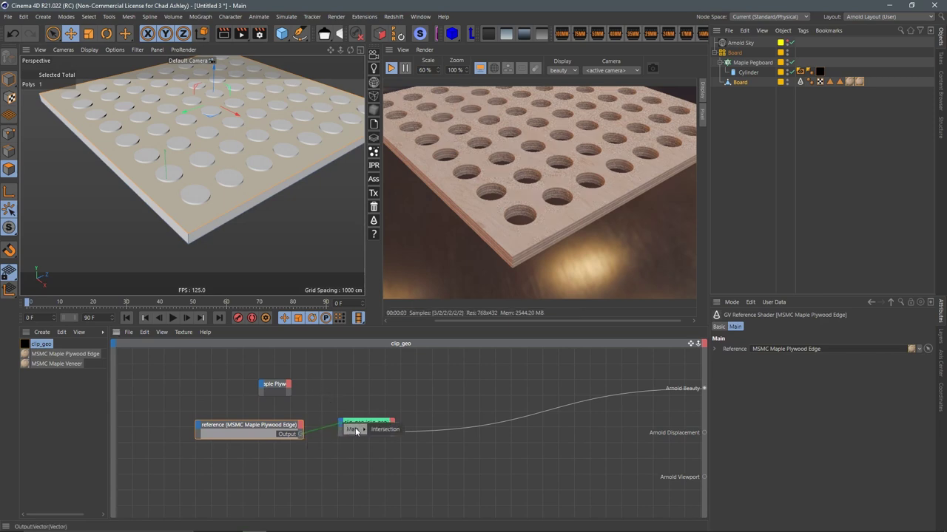
left_click(382, 428)
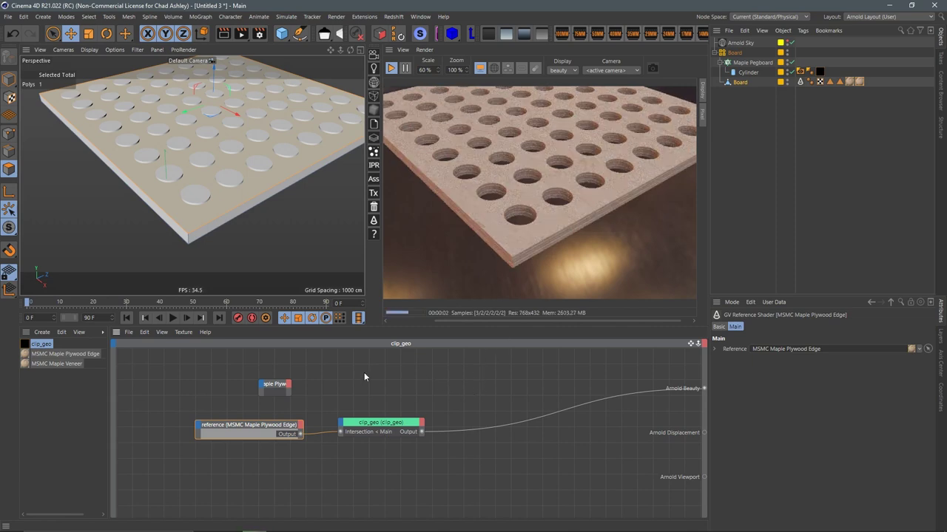
left_click(326, 382)
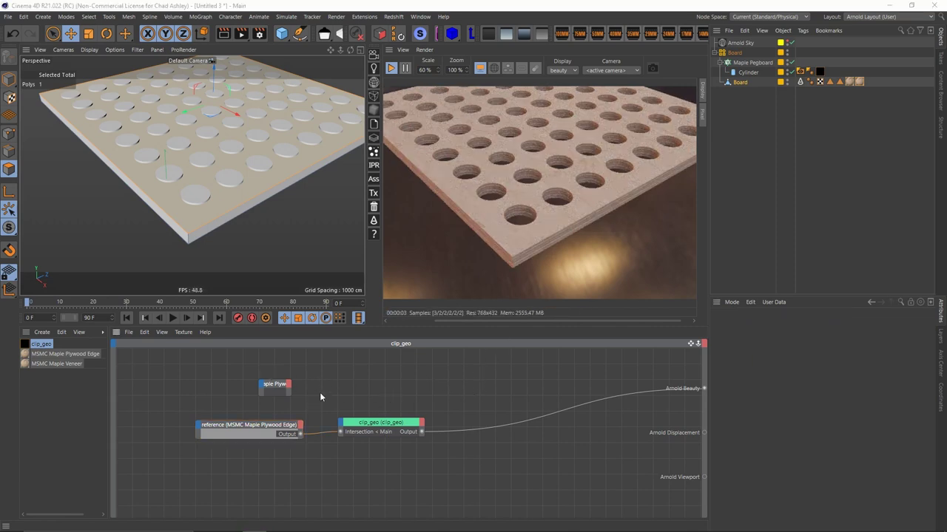
Feed a new standard_surface with a green base colour into Intersection instead.
key("Tab")
type("standard")
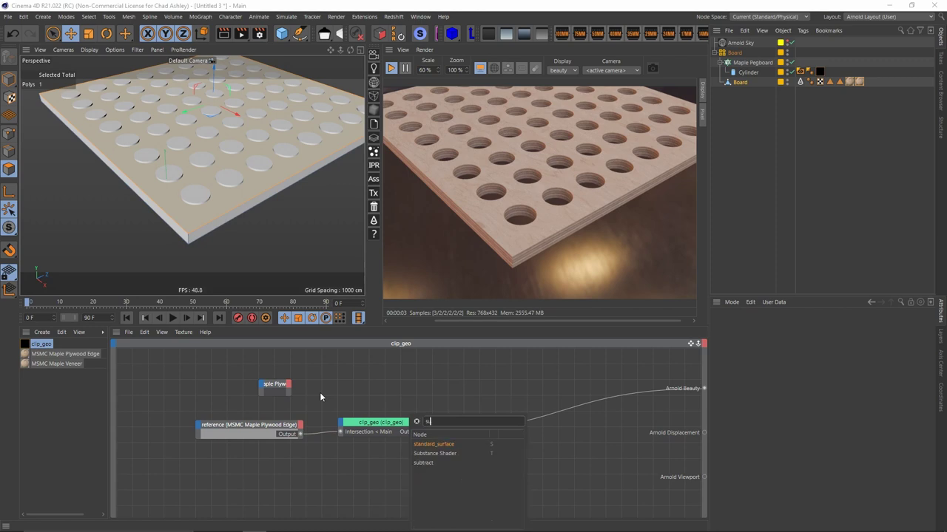
key("Return")
mouse_move(414, 409)
left_mouse_down()
mouse_move(252, 470)
mouse_move(340, 438)
left_mouse_up()
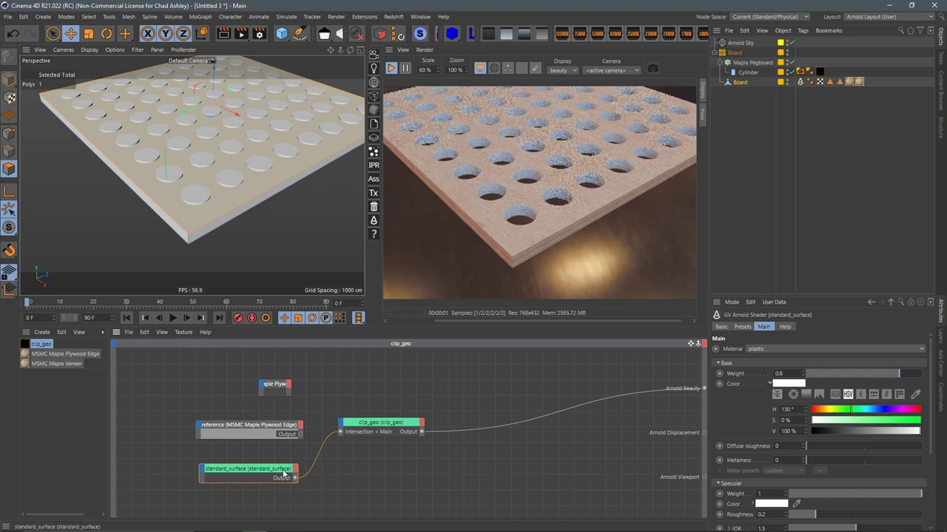
left_click(259, 474)
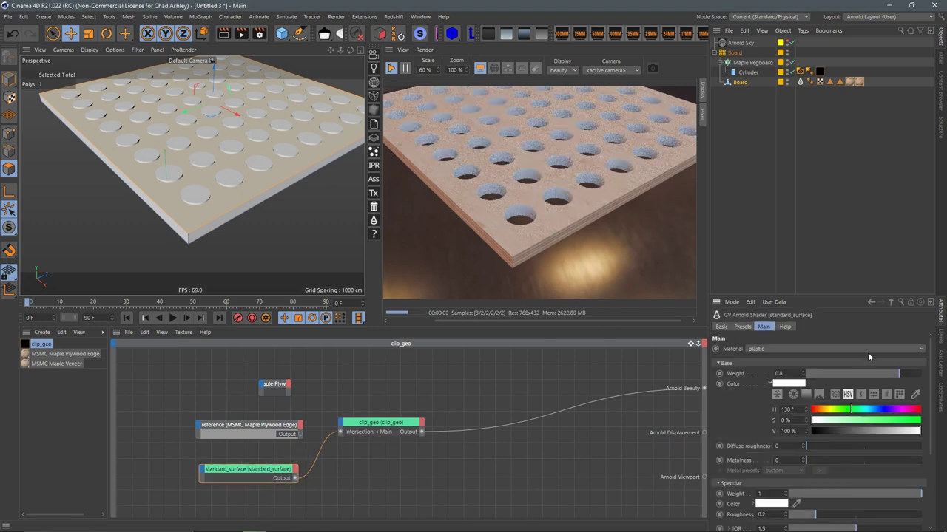
left_click(880, 420)
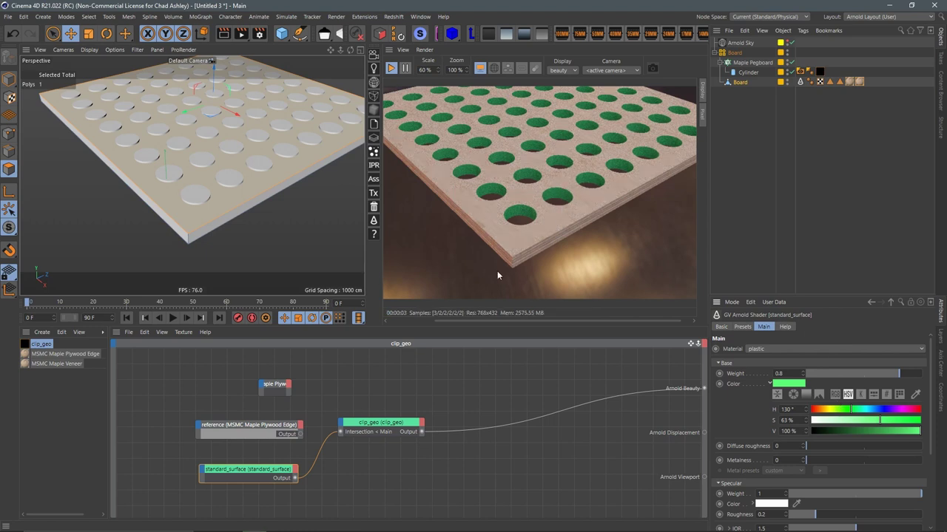
left_click(299, 433)
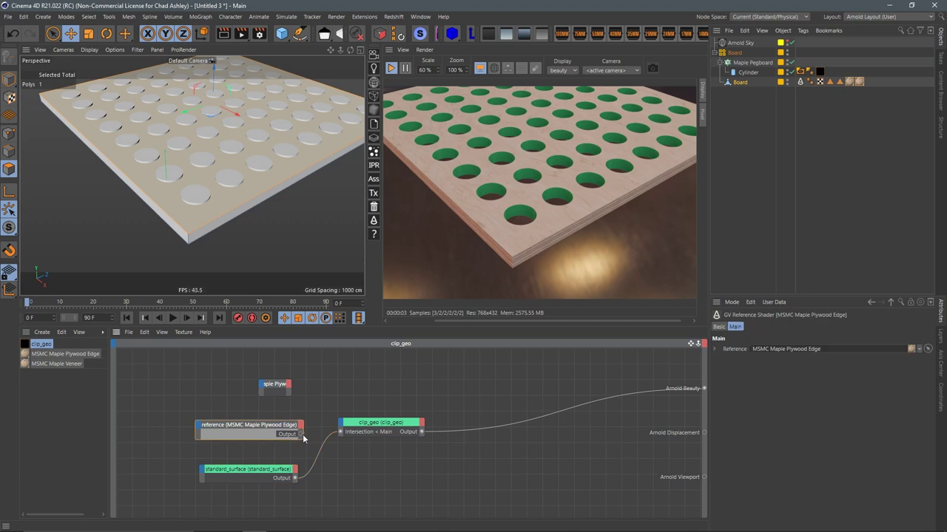
Reconnect the Plywood Edge reference to Intersection and zoom in close on the board's edge.
left_click_drag(339, 433, 341, 432)
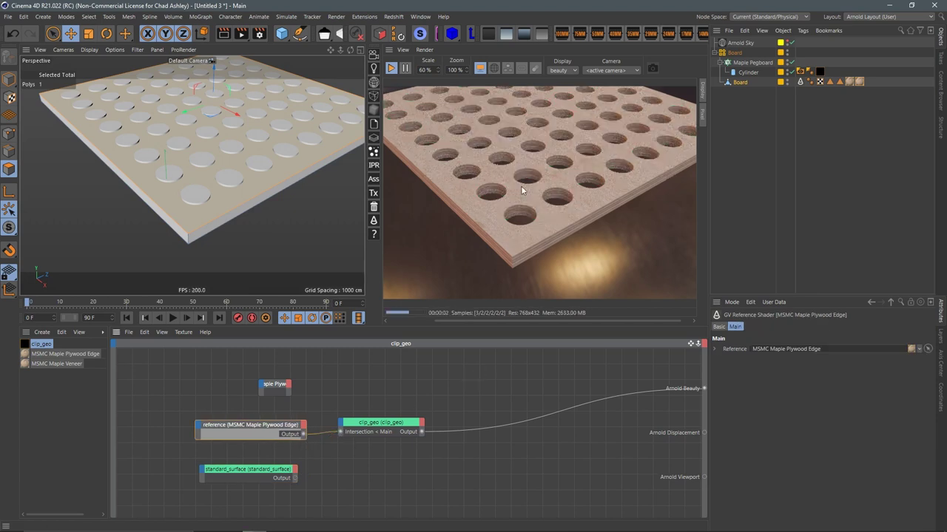
mouse_move(259, 185)
left_mouse_down("alt")
mouse_move(205, 206)
mouse_move(250, 220)
mouse_move(246, 208)
mouse_move(287, 170)
mouse_move(308, 119)
left_mouse_up("alt")
scroll(219, 211, "up", 3)
left_click(282, 156)
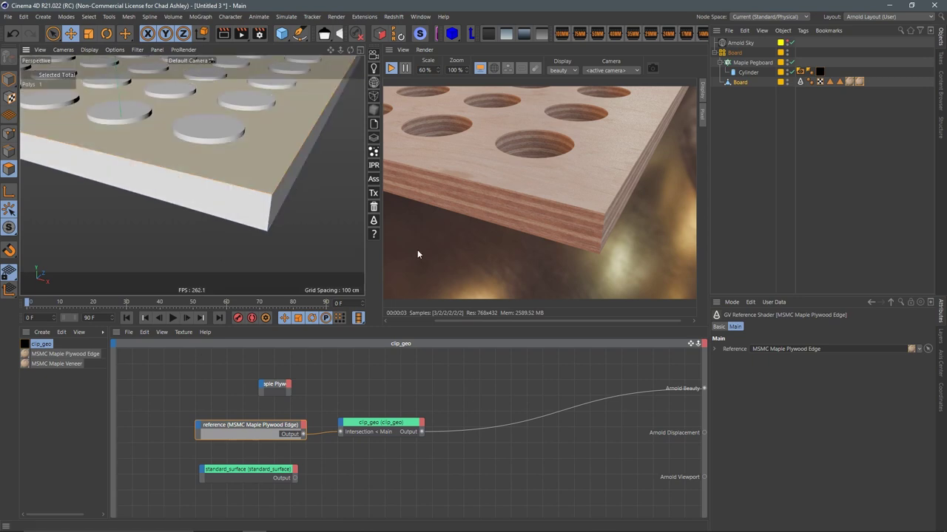
Add a round_corners node to the MSMC Maple Veneer graph, placed at its lower left.
left_click(70, 393)
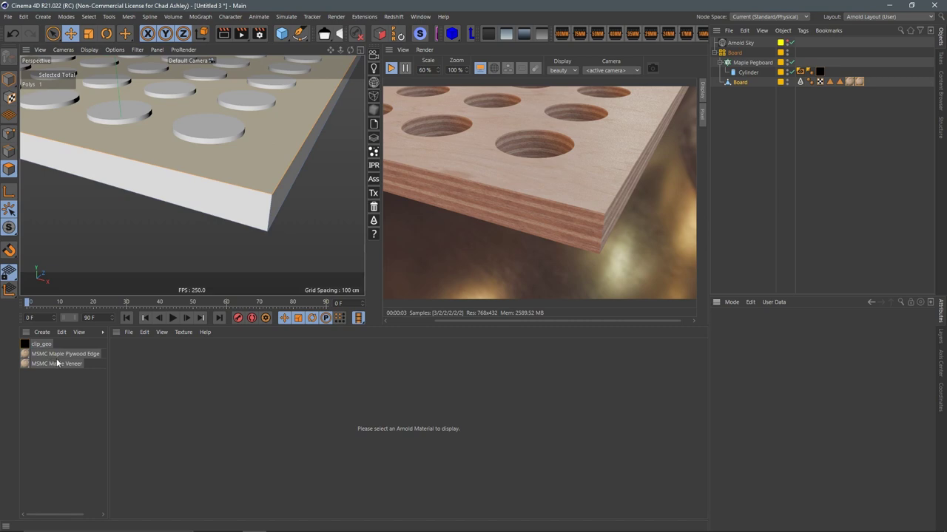
left_click(61, 363)
left_click_drag(303, 376, 327, 389)
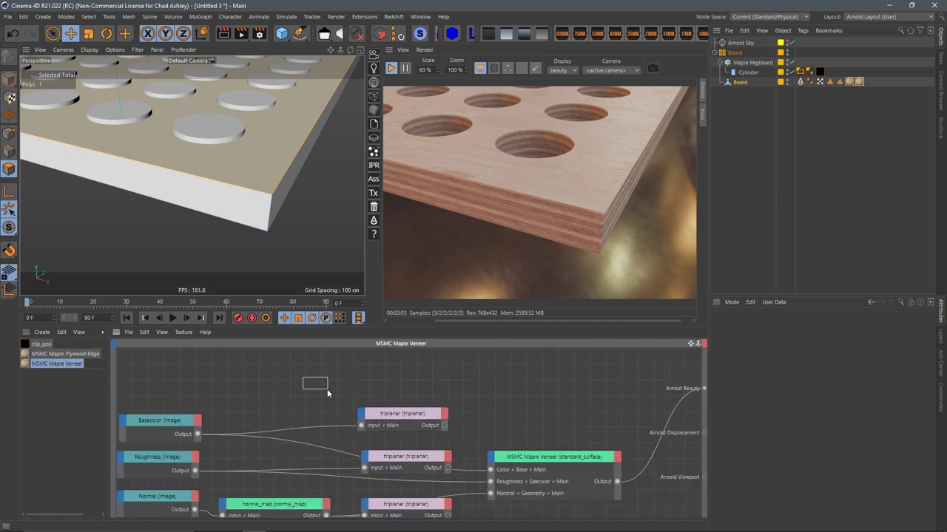
key("Tab")
type("round")
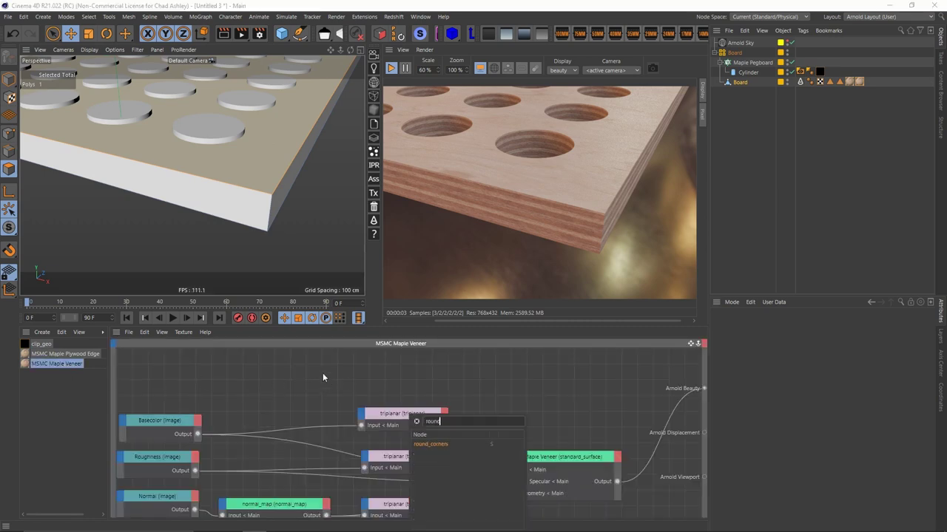
key("Return")
scroll(531, 386, "down", 2)
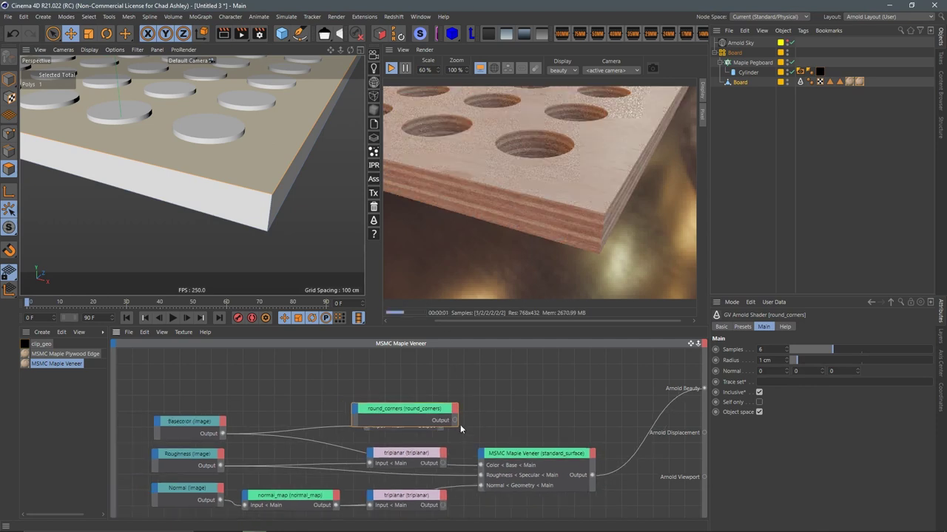
middle_click_drag(460, 424, 494, 394)
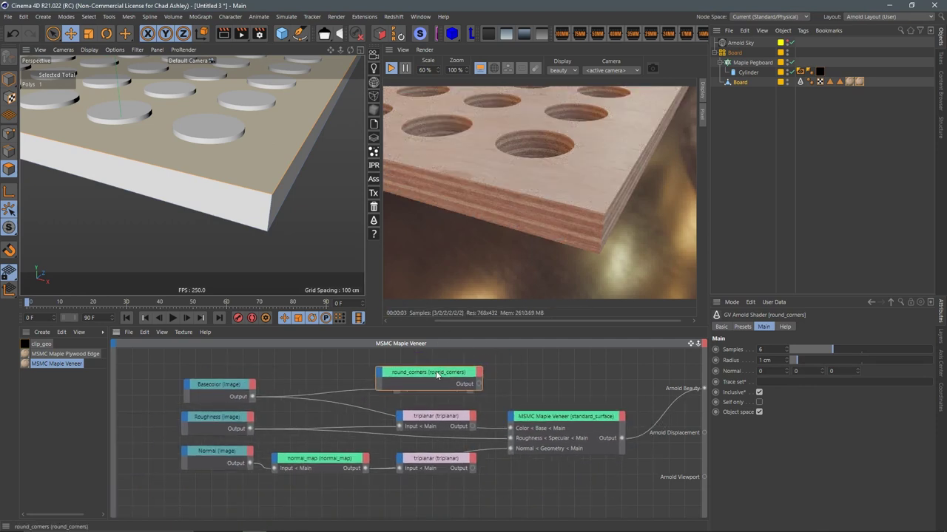
left_click_drag(437, 372, 211, 489)
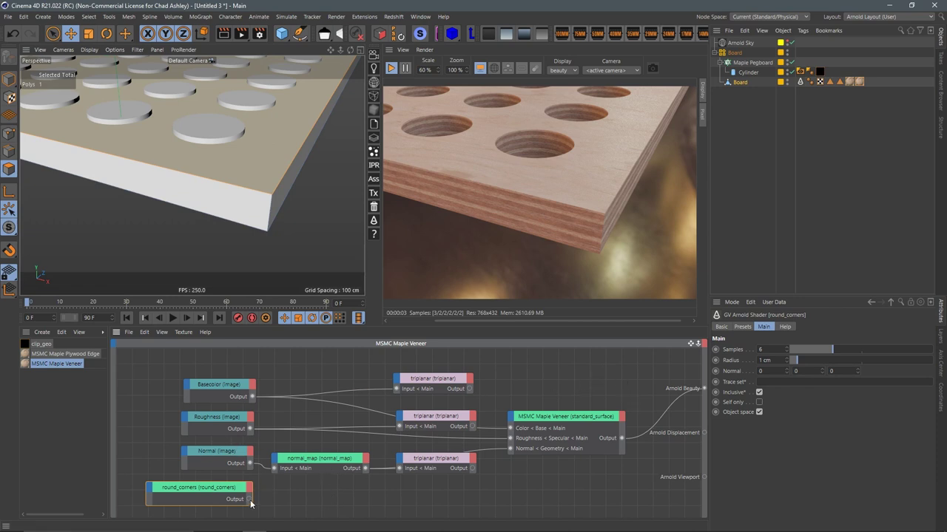
Wire round_corners into normal_map's Normal input and tidy the surrounding nodes.
left_click_drag(249, 500, 280, 463)
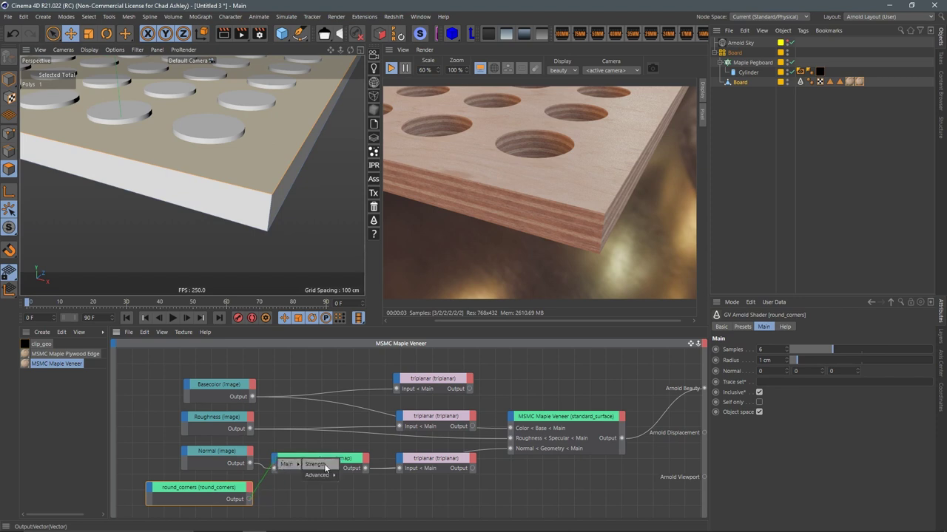
left_click(350, 485)
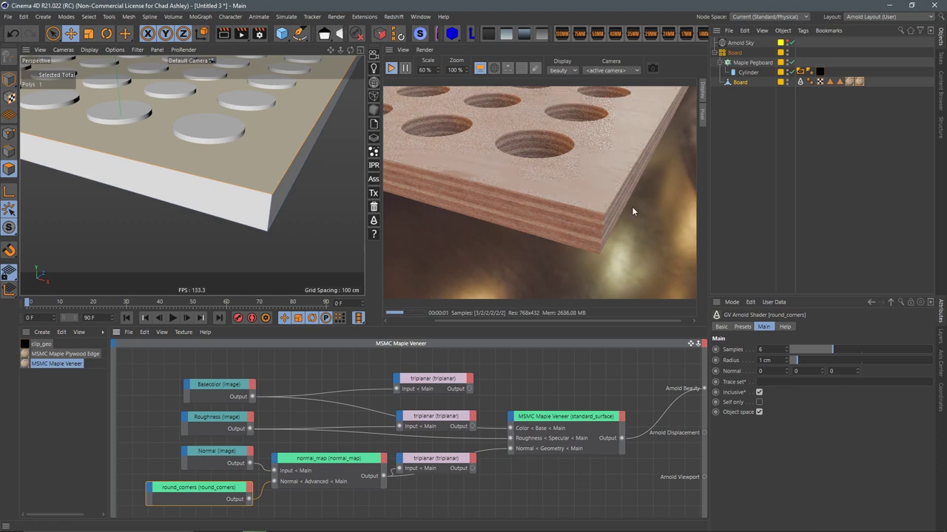
left_click_drag(230, 492, 223, 488)
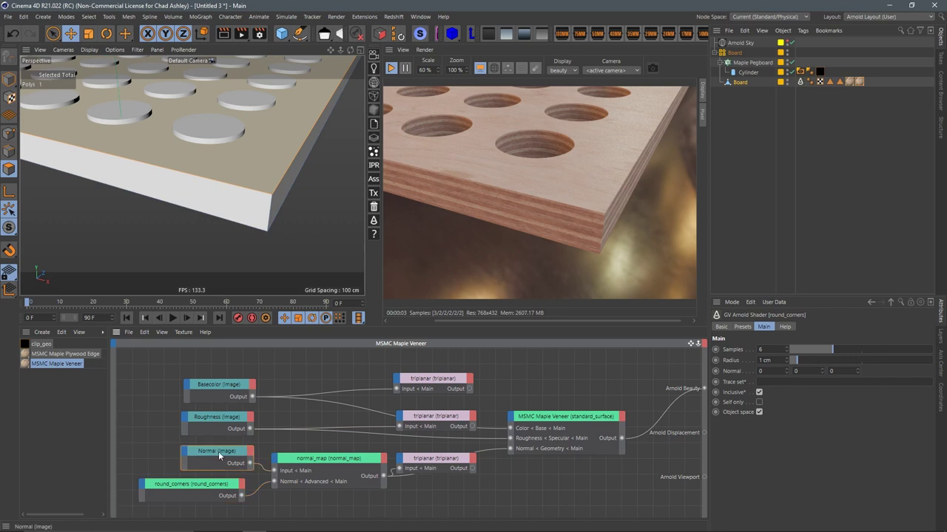
left_click_drag(214, 452, 186, 454)
left_click_drag(337, 460, 329, 459)
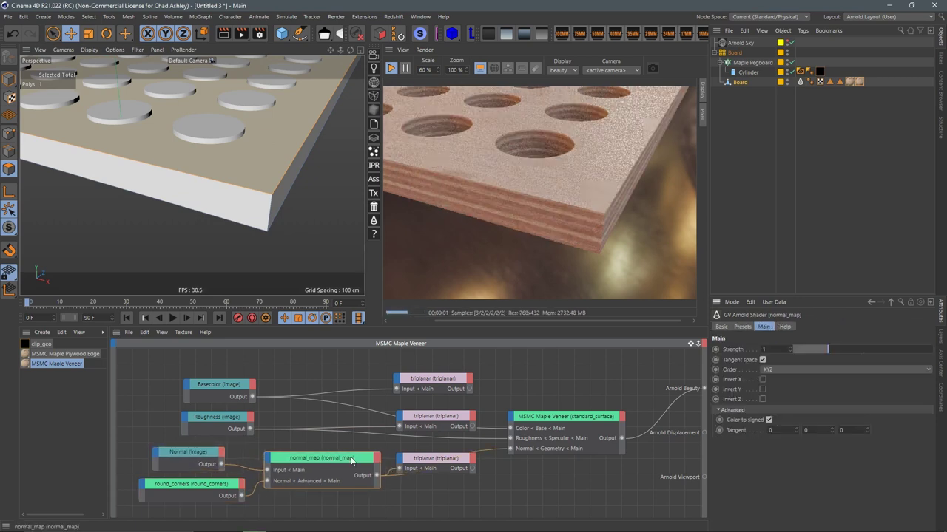
Try round_corners radii of 2 cm and 4 cm, inspecting the holes close up.
left_click(185, 489)
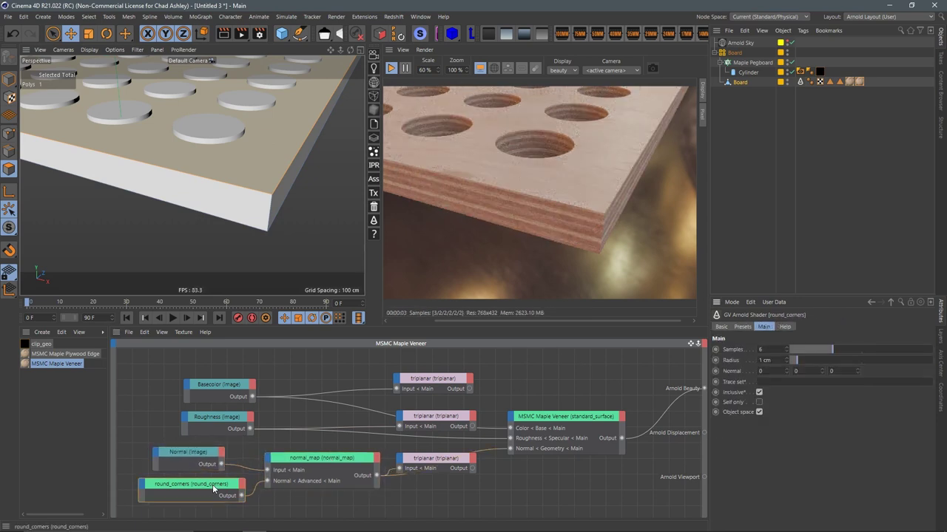
double_click(761, 360)
type("2")
key("Return")
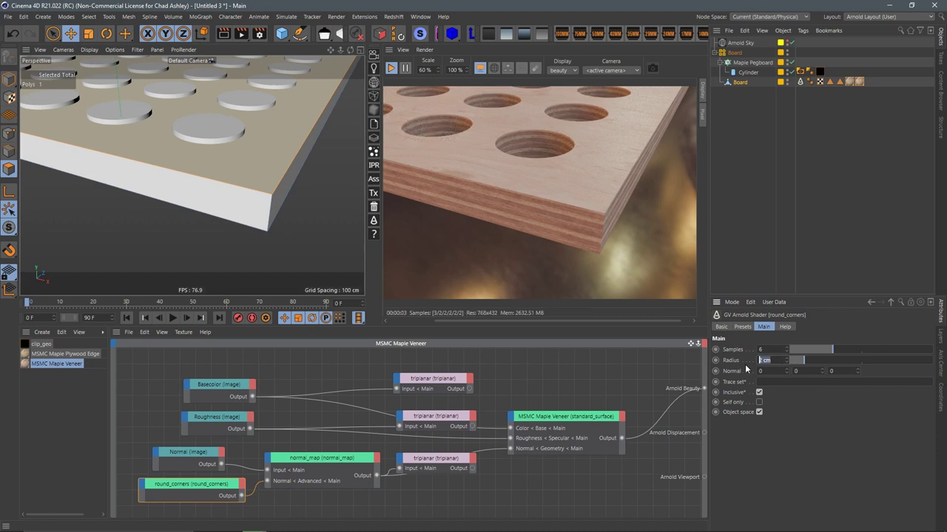
double_click(761, 360)
type("4")
key("Return")
left_click_drag(286, 171, 265, 177, "alt")
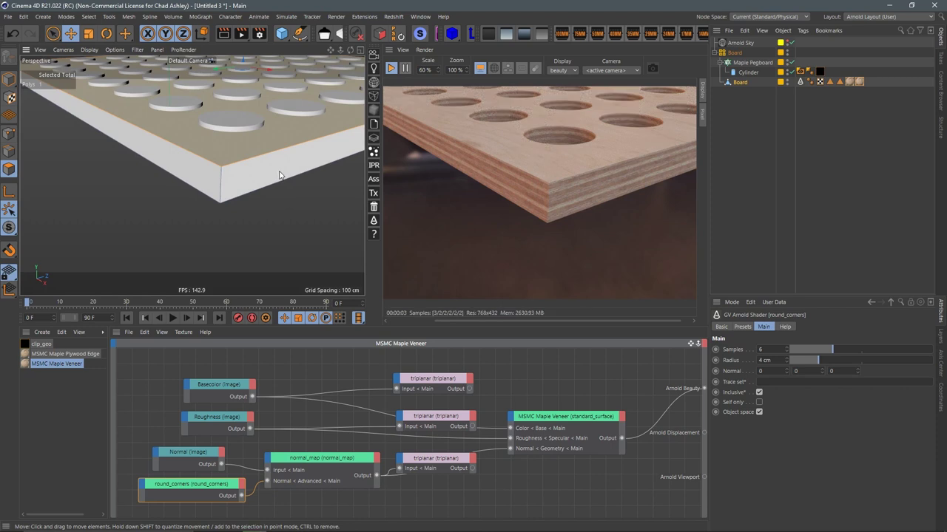
scroll(285, 164, "down", 5)
left_click_drag(286, 164, 238, 221, "alt")
scroll(299, 157, "up", 8)
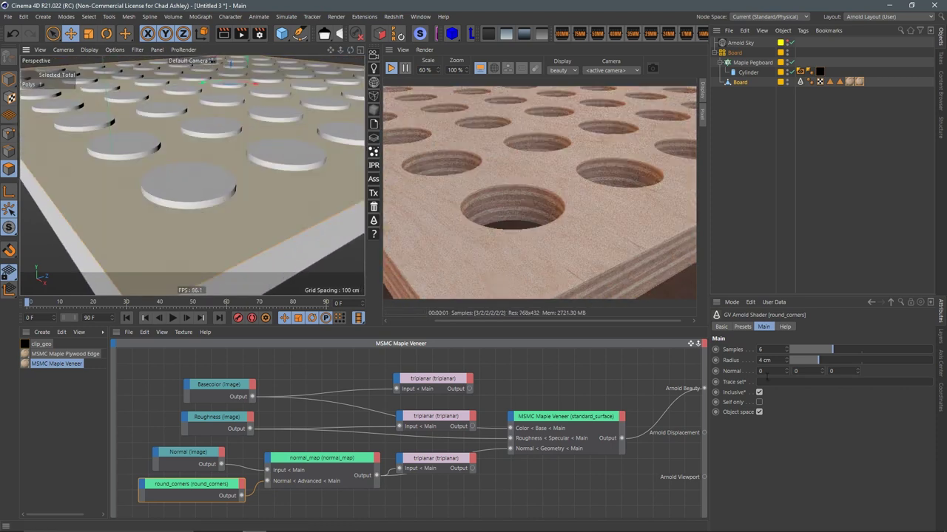
Test radii of 6, 0.2 and 0.4 cm, settle on 0.8 cm, and view the whole board.
double_click(762, 360)
type("6")
key("Return")
double_click(763, 360)
type("2")
key("Return")
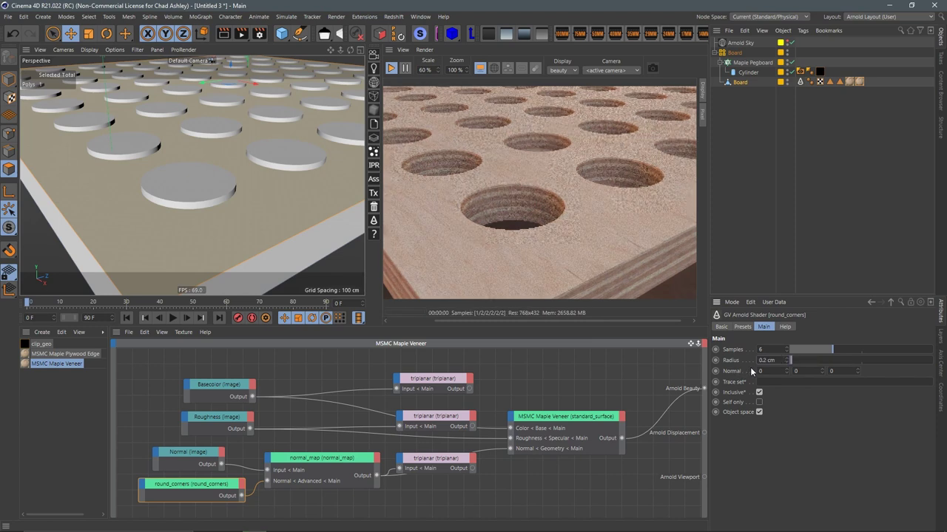
double_click(766, 360)
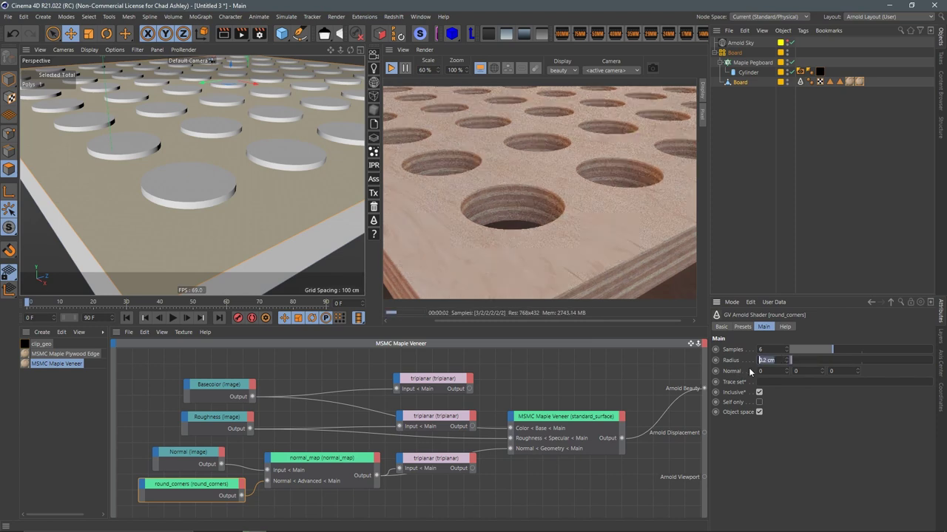
type("0.4")
key("Return")
double_click(761, 360)
type("0.8")
key("Return")
mouse_move(289, 187)
left_mouse_down("alt")
mouse_move(269, 190)
mouse_move(234, 226)
mouse_move(220, 216)
left_mouse_up("alt")
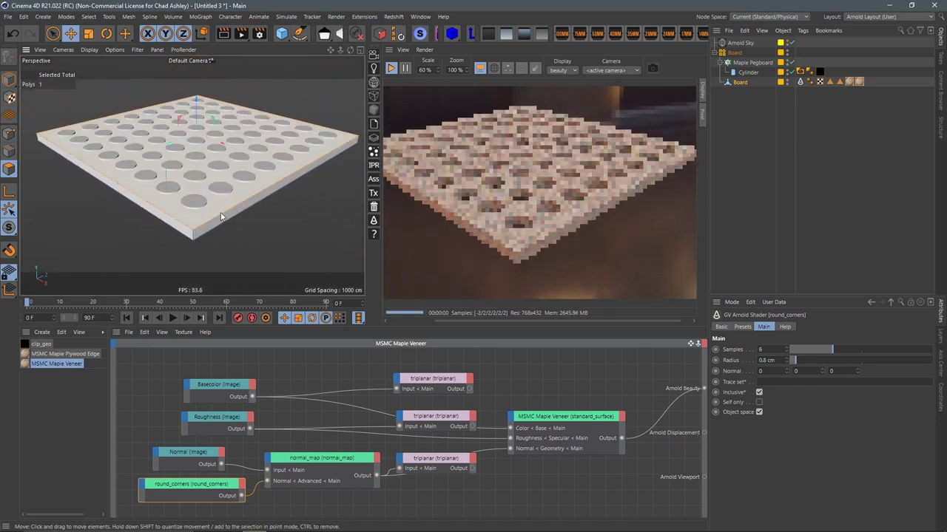
left_click(531, 371)
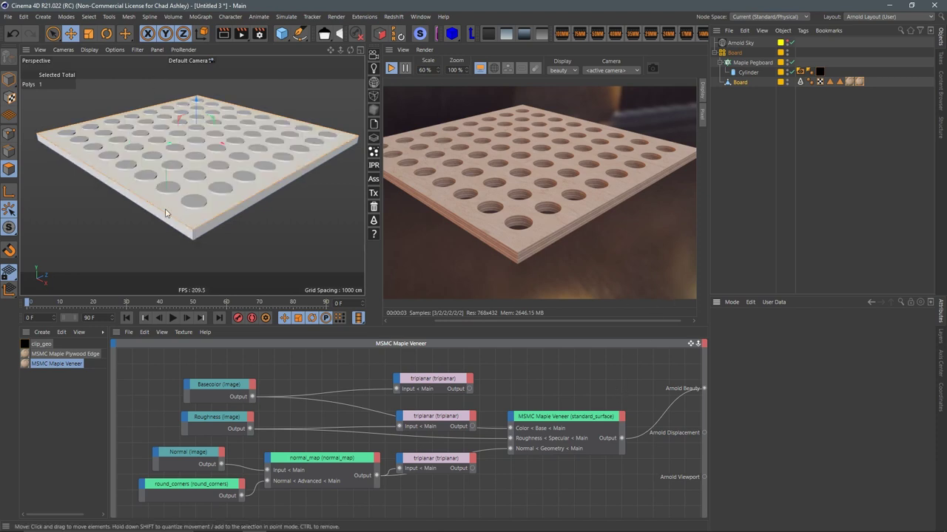
Deselect the Board and select clip_geo in the Arnold material list to show its graph.
left_click(773, 170)
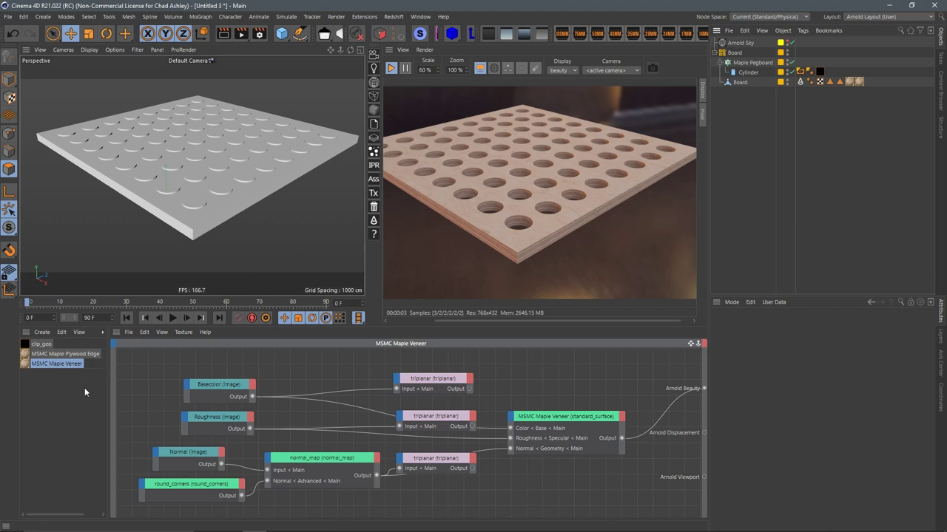
left_click(40, 345)
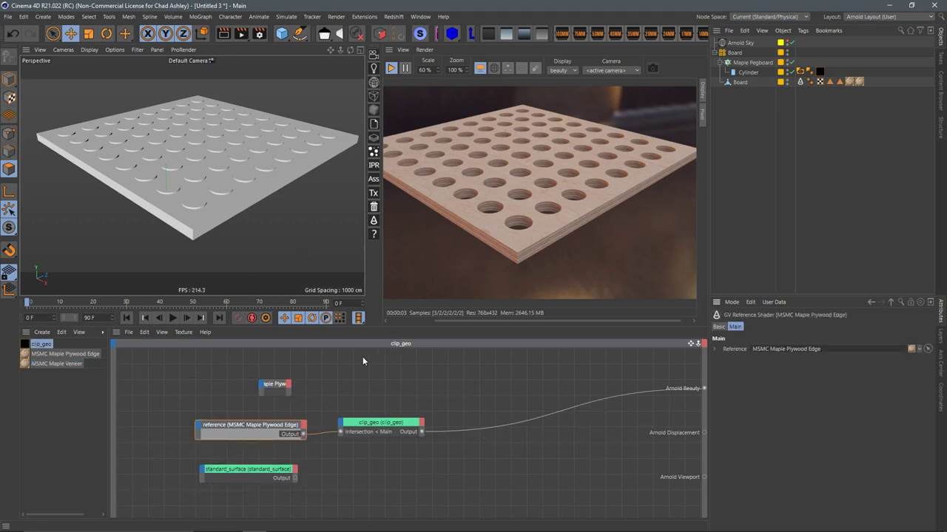
Delete the Plywood Edge reference node and the clip_geo material.
key("Delete")
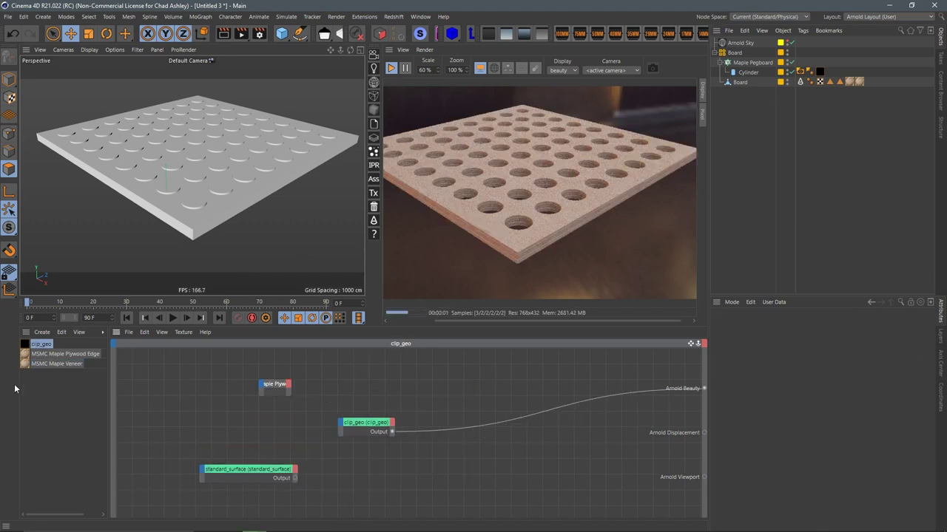
left_click(26, 380)
left_click(41, 344)
key("Delete")
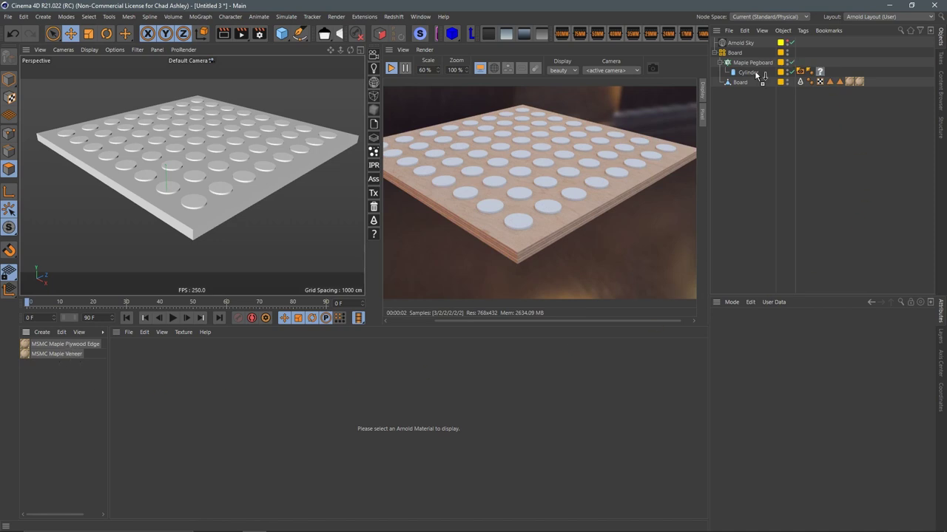
Apply MSMC Maple Plywood Edge to the Cylinder and remove its empty material tag.
left_click_drag(68, 346, 761, 73)
left_click(819, 73)
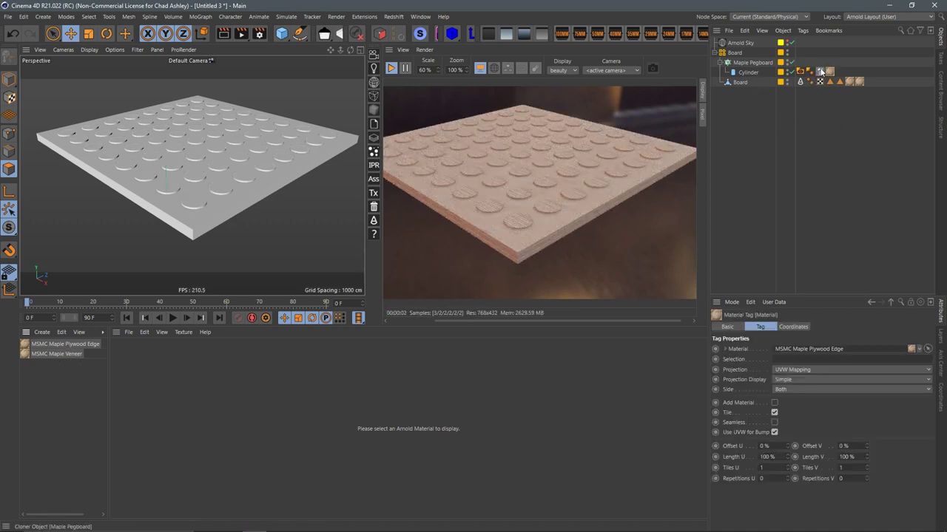
key("Delete")
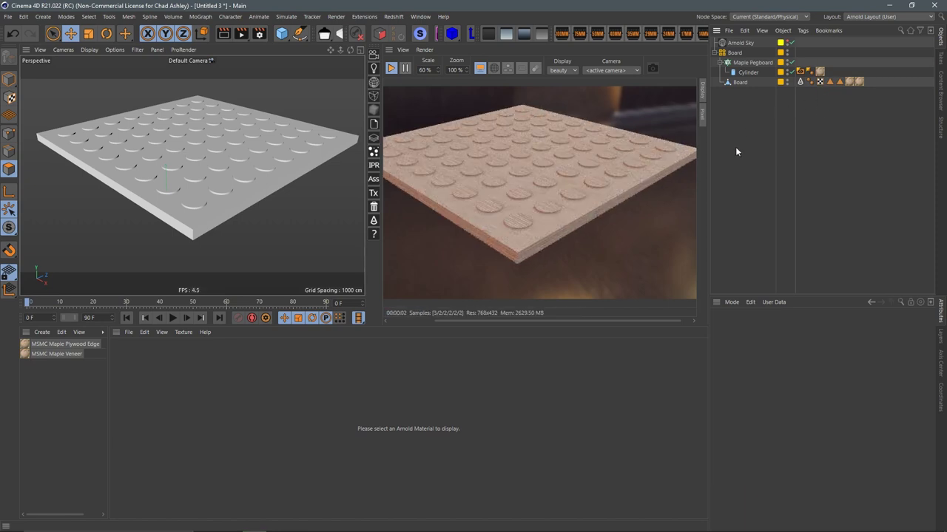
key("shift+c")
Add a Boole object via the Commander and place it below the Board group.
type("boo")
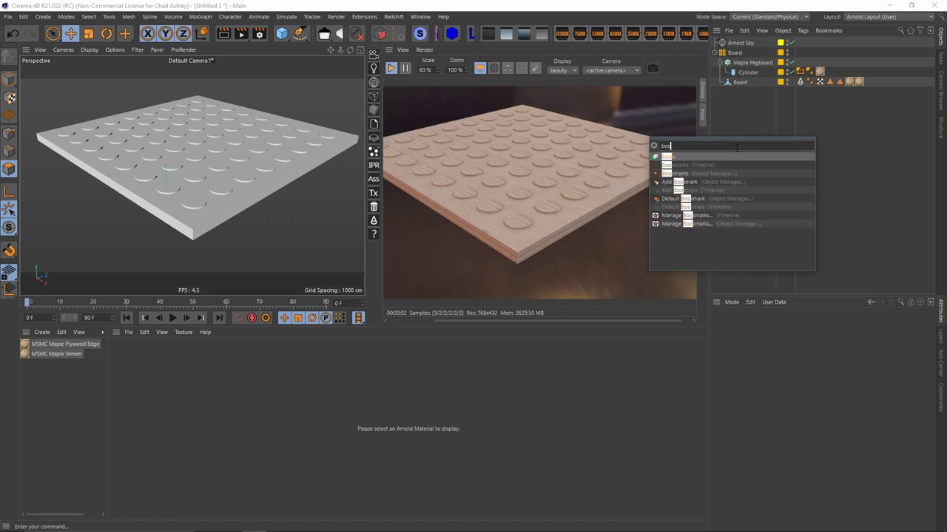
type("l")
key("Return")
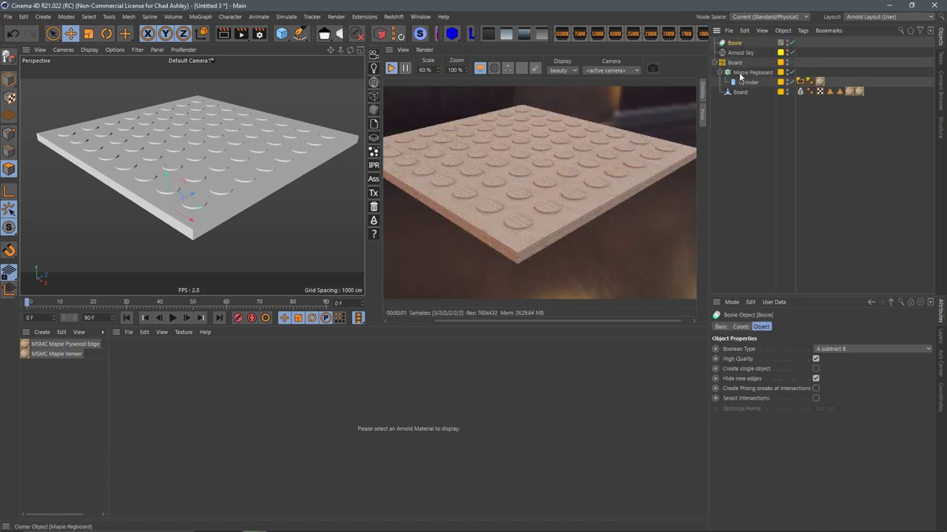
left_click(721, 74)
left_click_drag(735, 43, 734, 108)
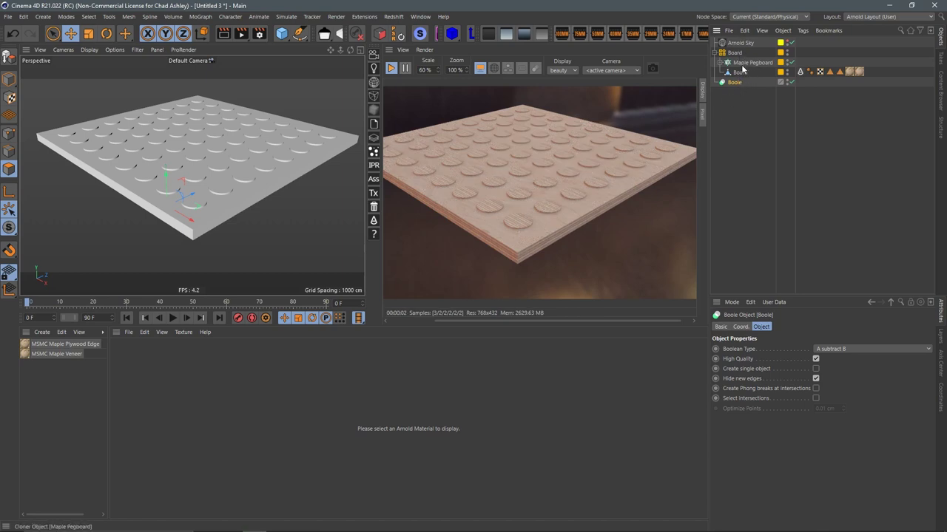
Nest the Board above the Maple Pegboard cloner inside the Boole so cylinders cut holes.
left_click(751, 62)
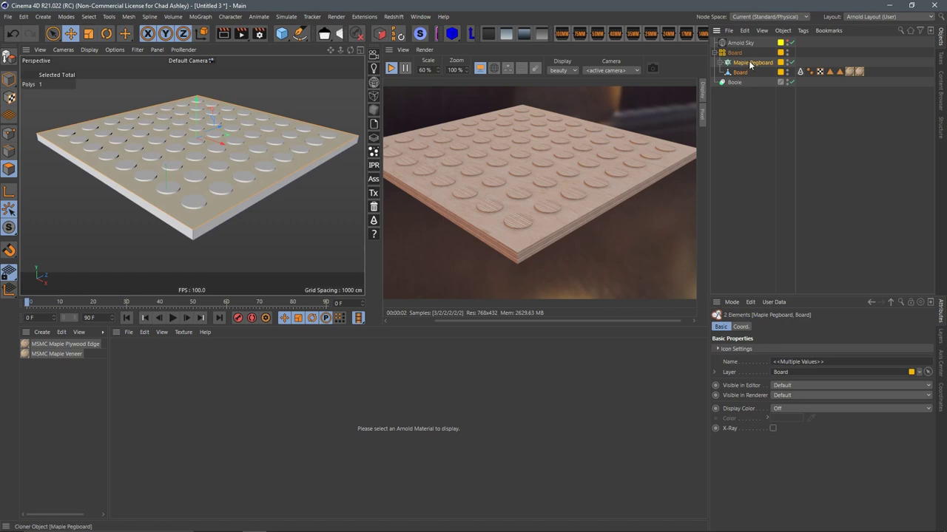
left_click(767, 363)
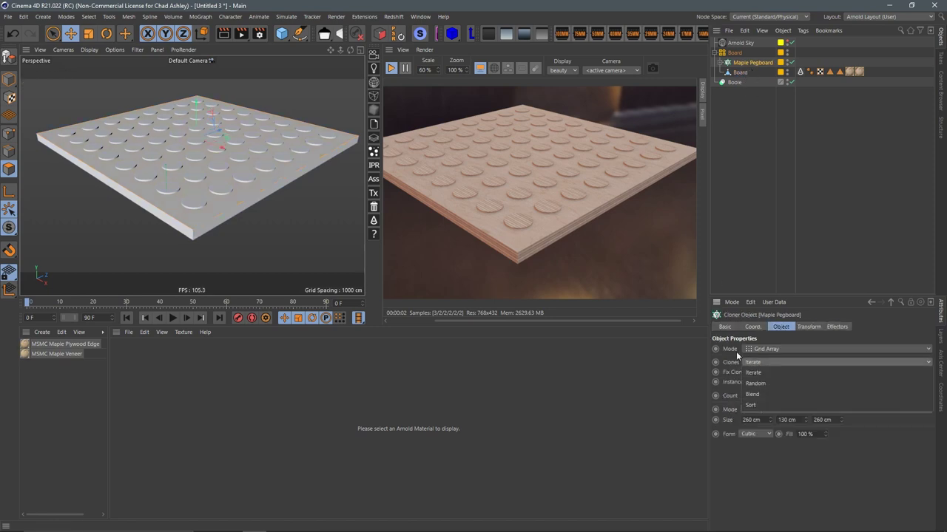
left_click(736, 351)
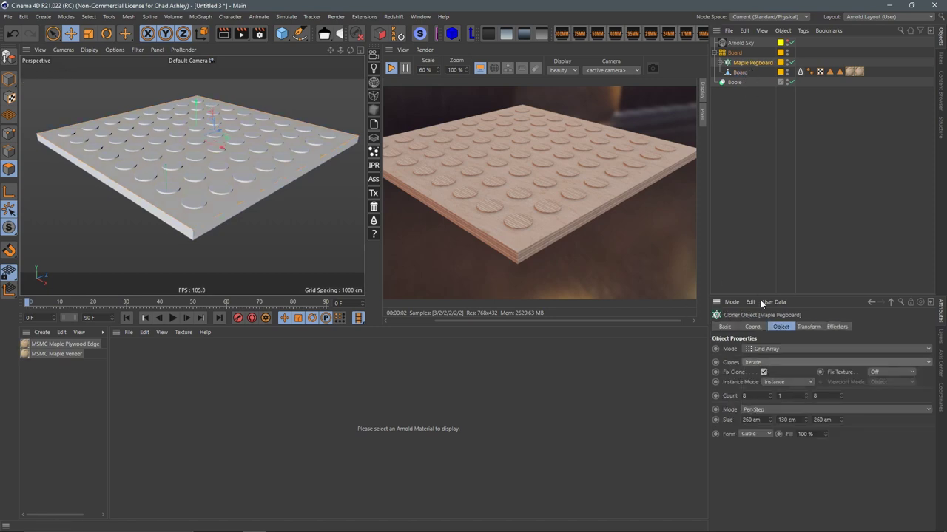
left_click(786, 383)
left_click(777, 392)
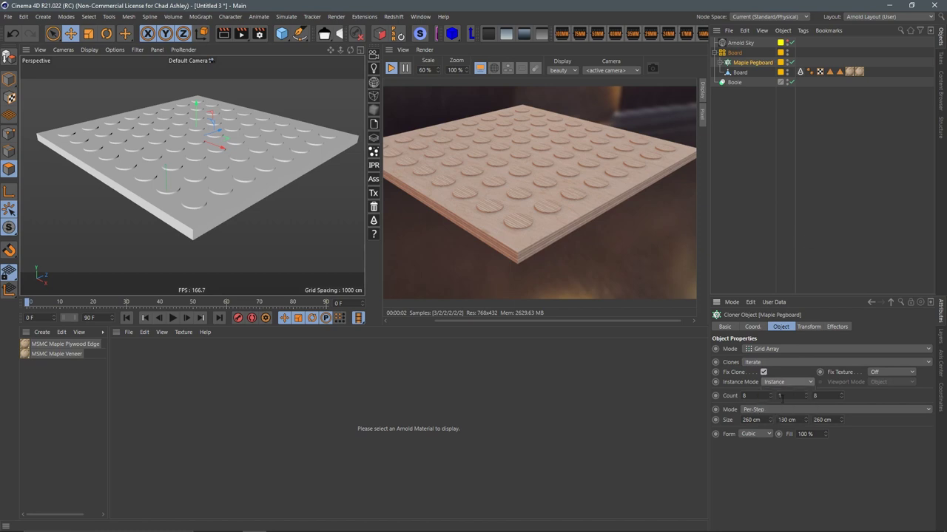
mouse_move(742, 82)
left_mouse_down()
mouse_move(739, 60)
mouse_move(736, 77)
left_mouse_up()
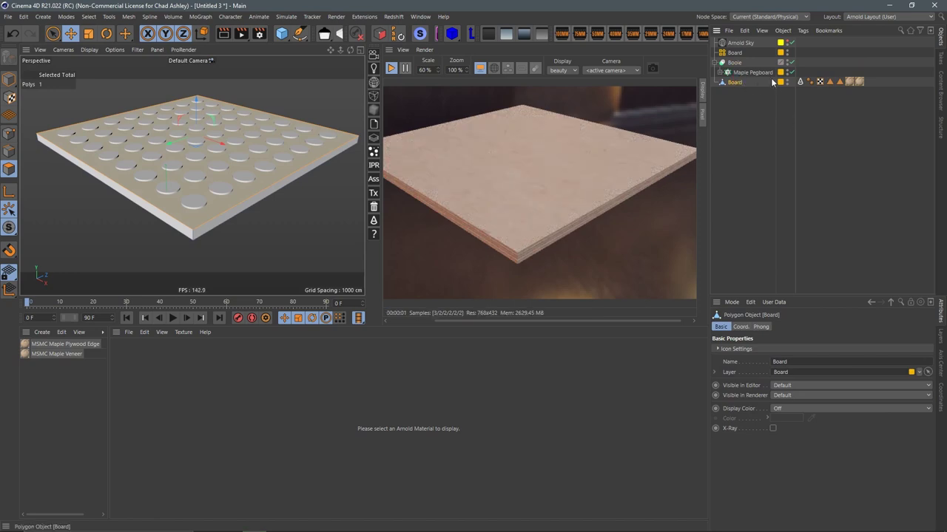
left_click_drag(734, 83, 738, 73)
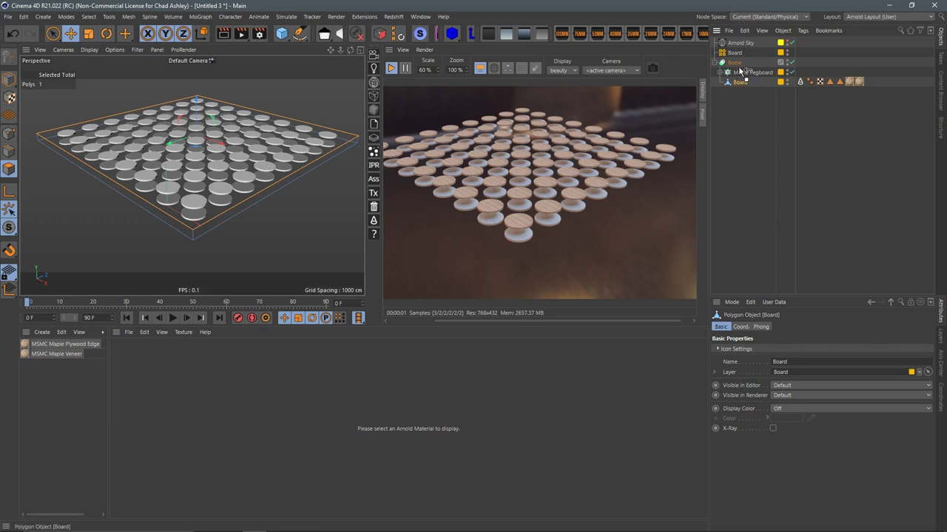
left_click_drag(737, 87, 740, 70)
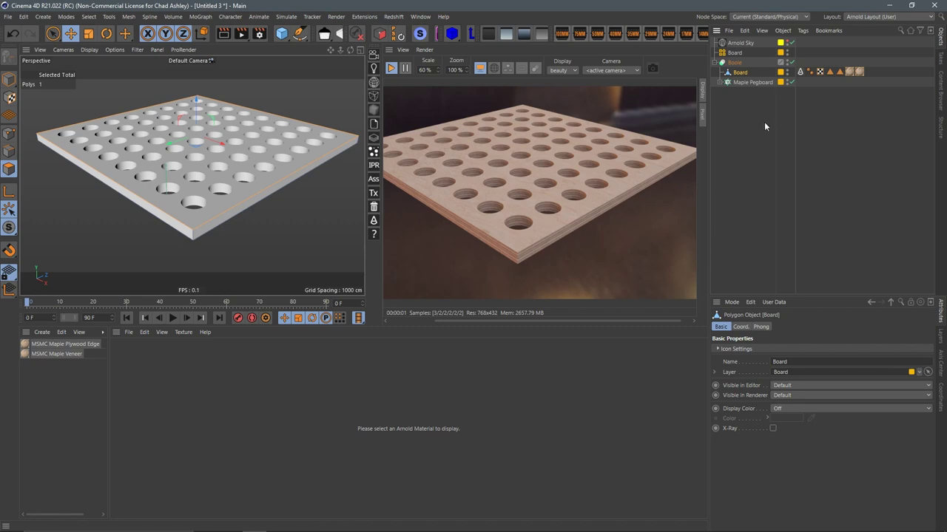
Disable Boole High Quality, set the cloner Size X to 250 cm, and stop the Arnold IPR.
left_click(735, 62)
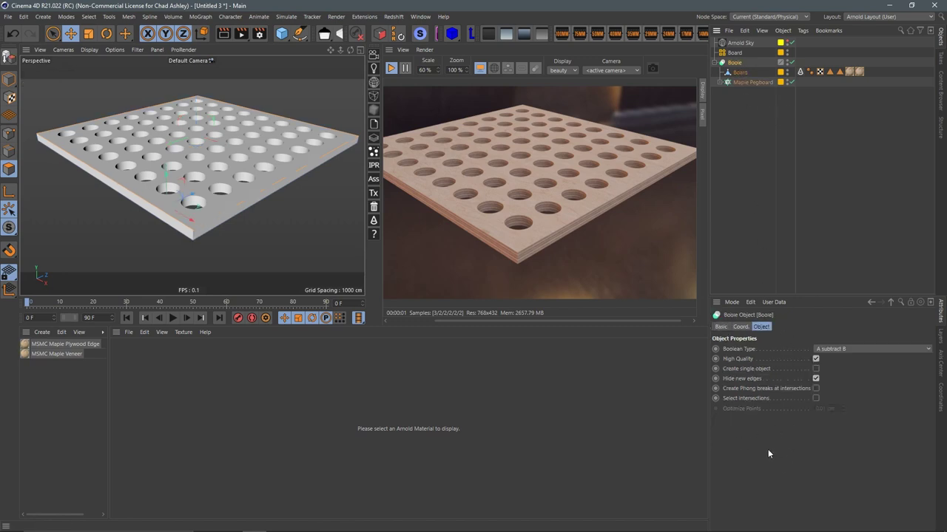
left_click(816, 358)
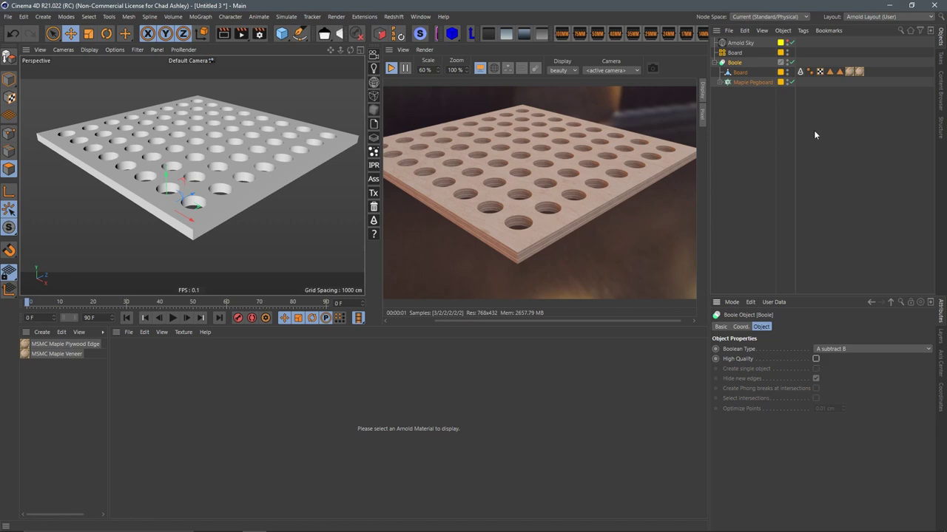
left_click(737, 82)
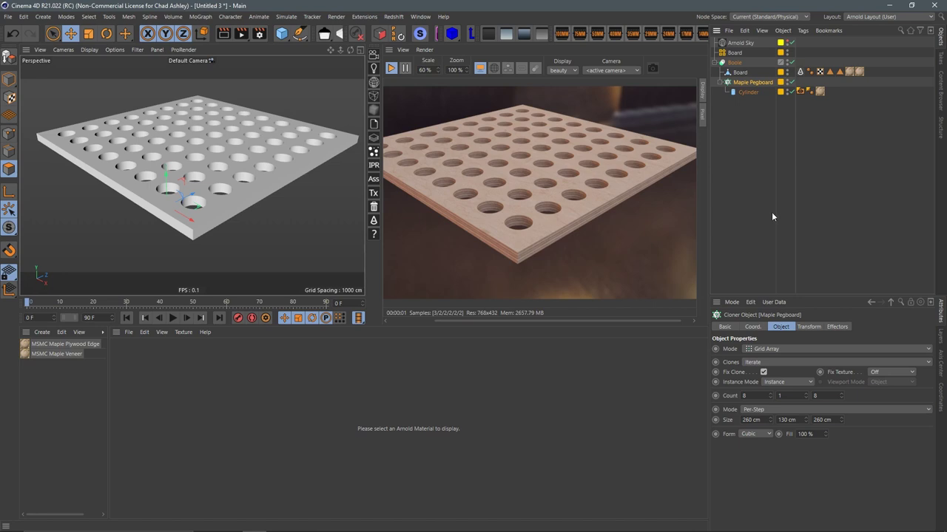
key("ctrl+z")
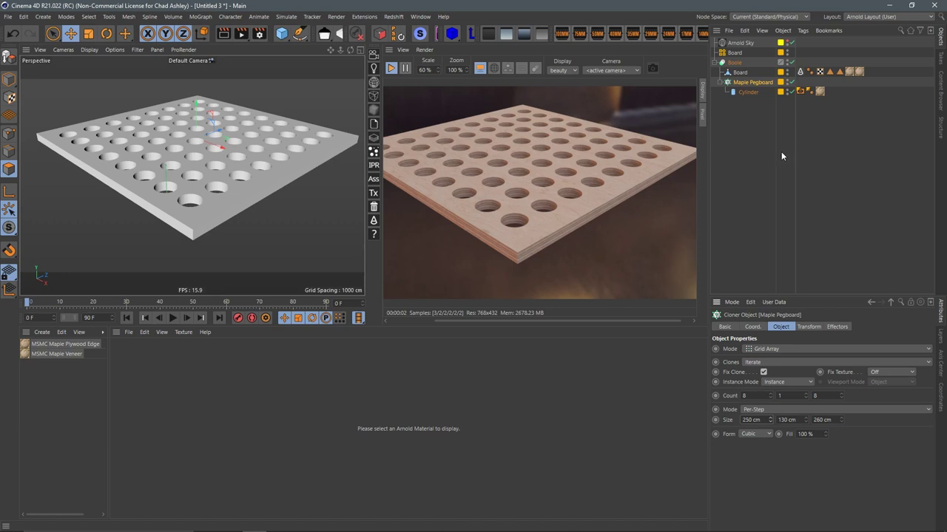
left_click(391, 68)
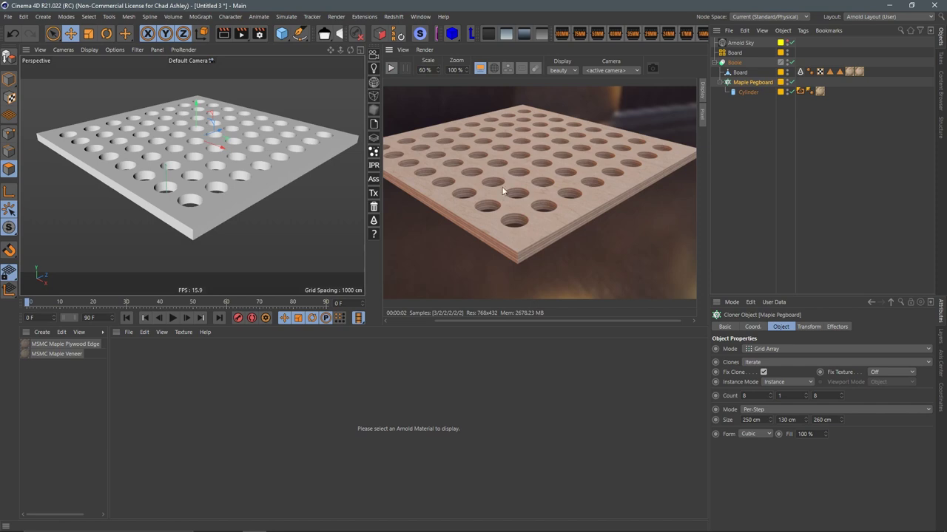
left_click(420, 16)
Start the Arnold IPR on the Pegboard scene at 30% preview scale and open the MSMC Maple Plywood Edge network.
left_click(474, 313)
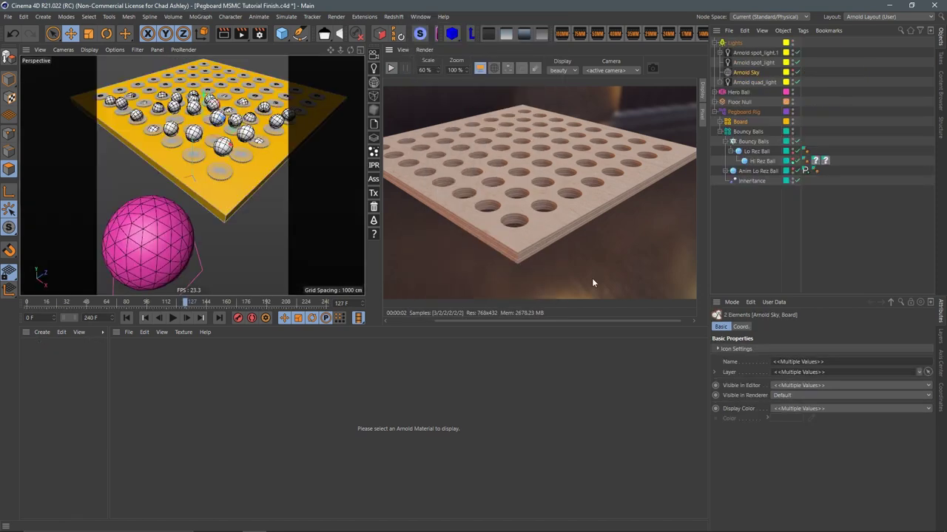
left_click(759, 210)
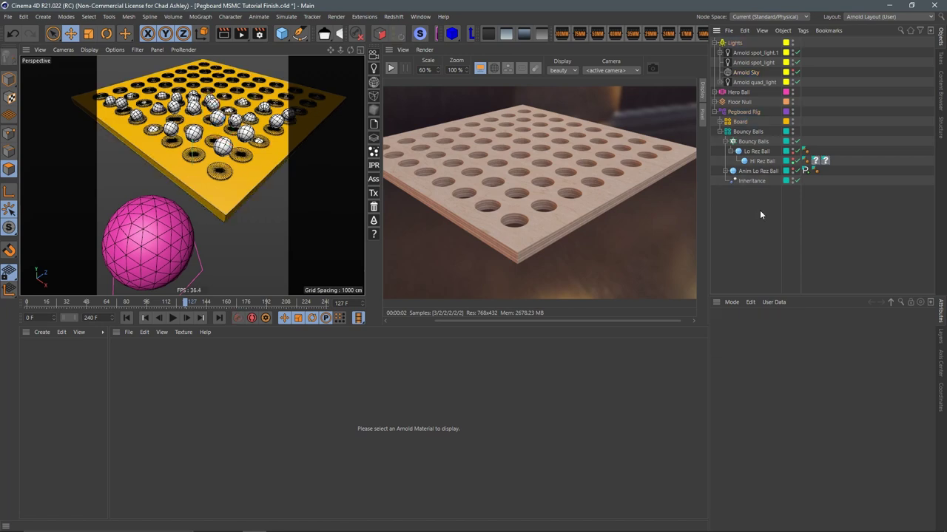
left_click(392, 67)
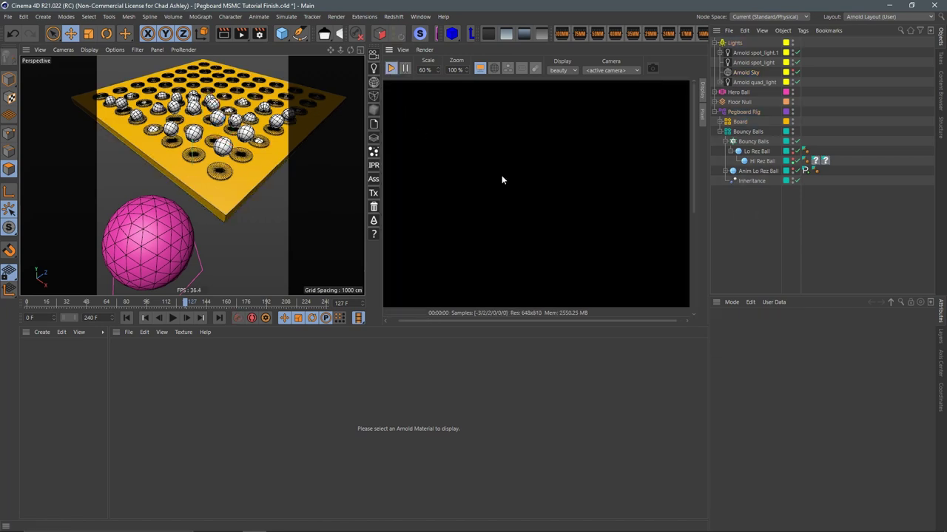
double_click(423, 70)
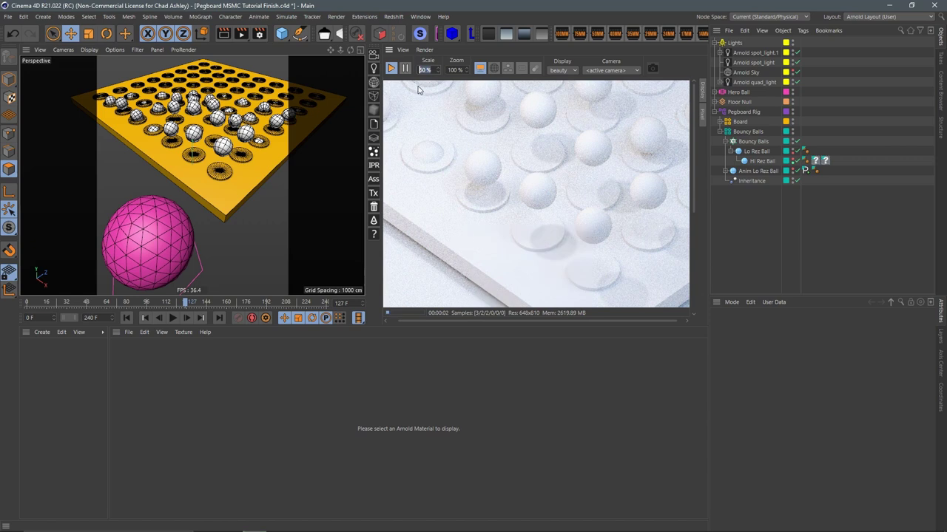
type("130")
key("Return")
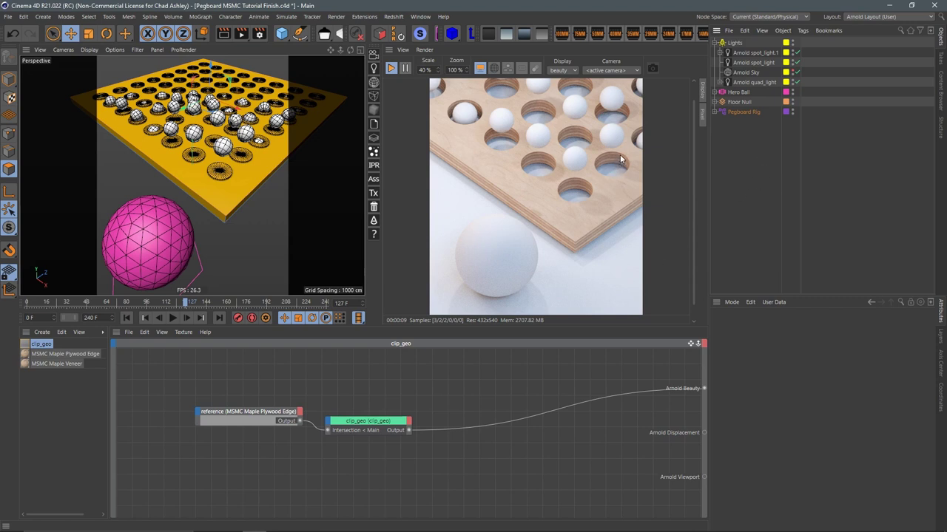
left_click(82, 354)
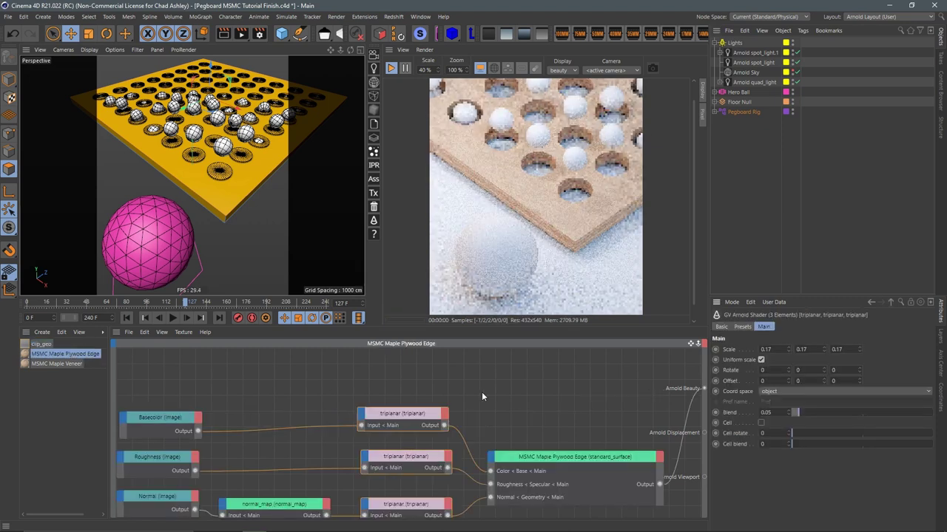
Set the plywood edge triplanar Scale to 0.3 and lower the IPR preview to 40%.
middle_click_drag(491, 407, 478, 383)
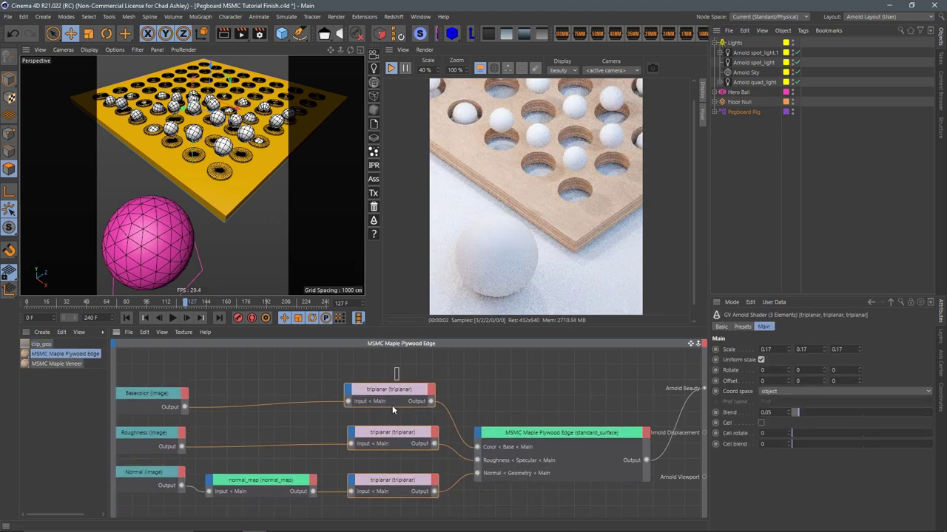
double_click(767, 349)
type("0.2")
key("Return")
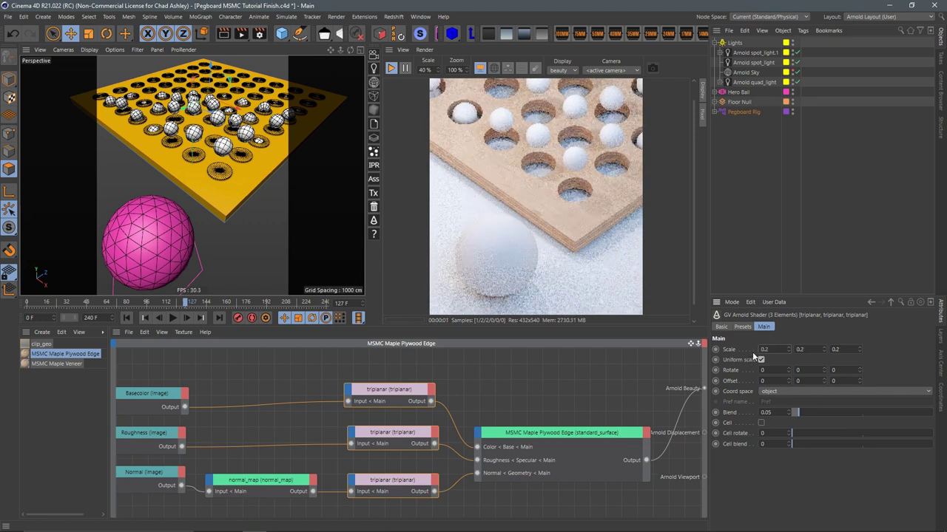
double_click(773, 349)
type("0.3")
key("Return")
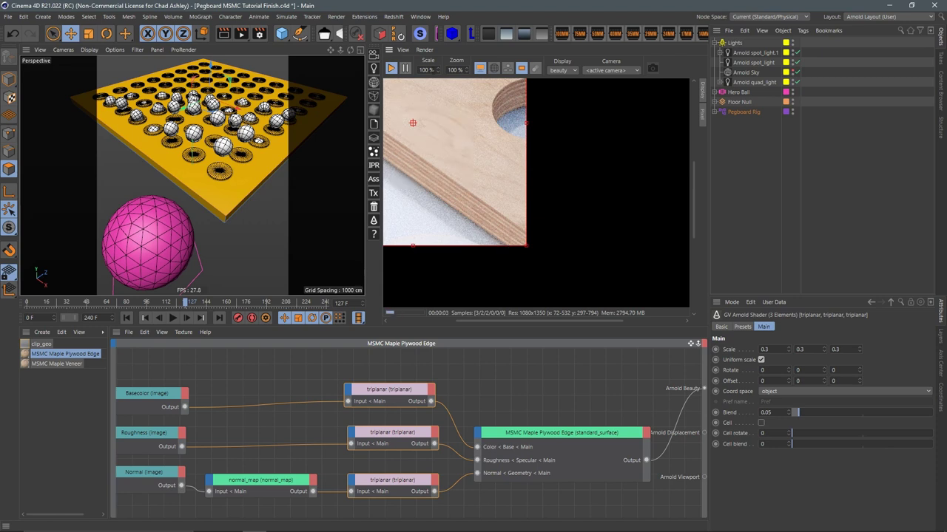
left_click_drag(432, 69, 435, 90)
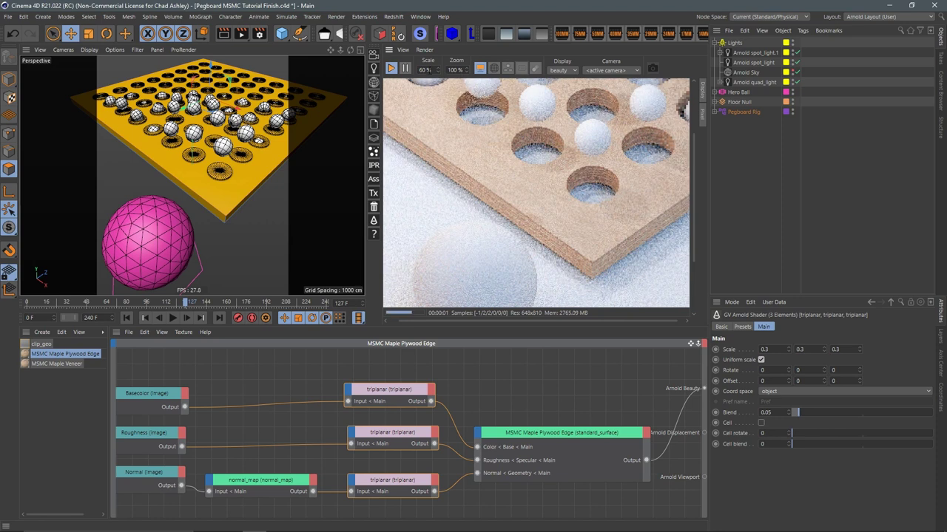
left_click_drag(432, 69, 433, 83)
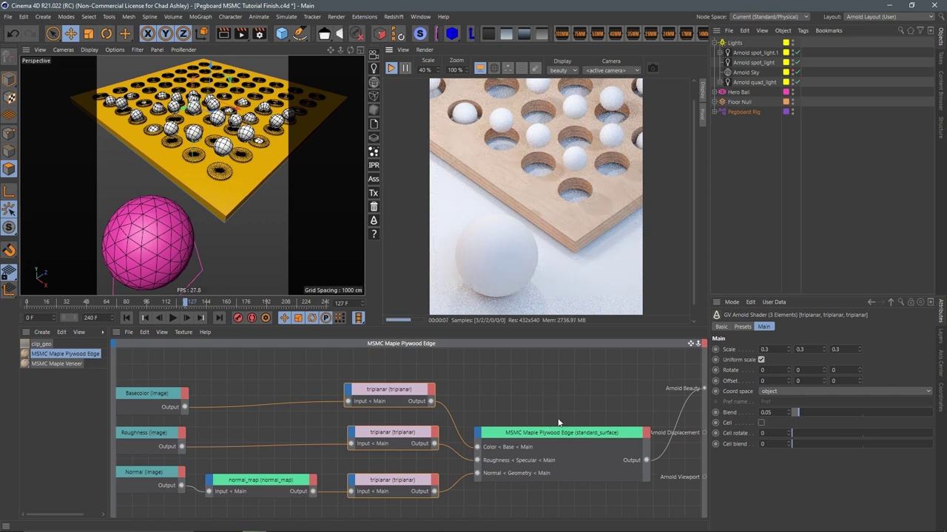
Add MSMC Paper Construction from the Content Browser's paper presets to the scene's materials.
left_click(717, 101)
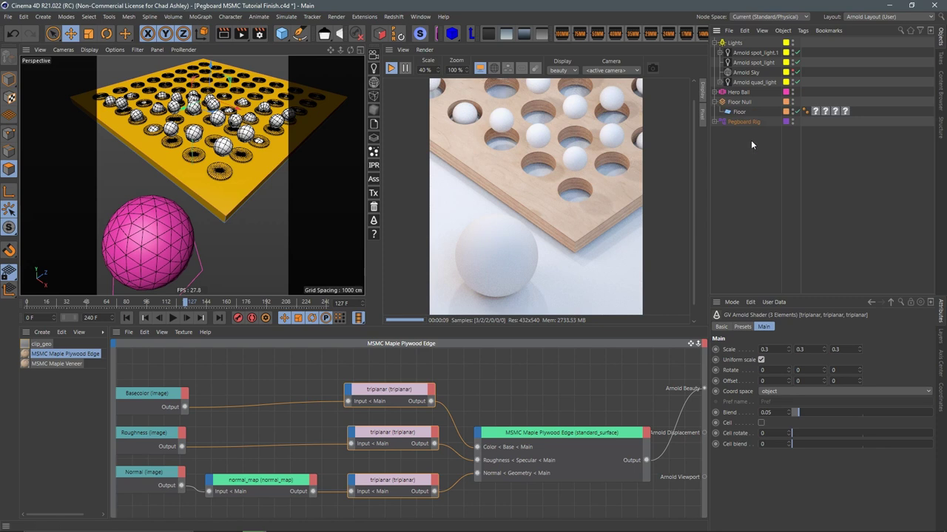
left_click(941, 101)
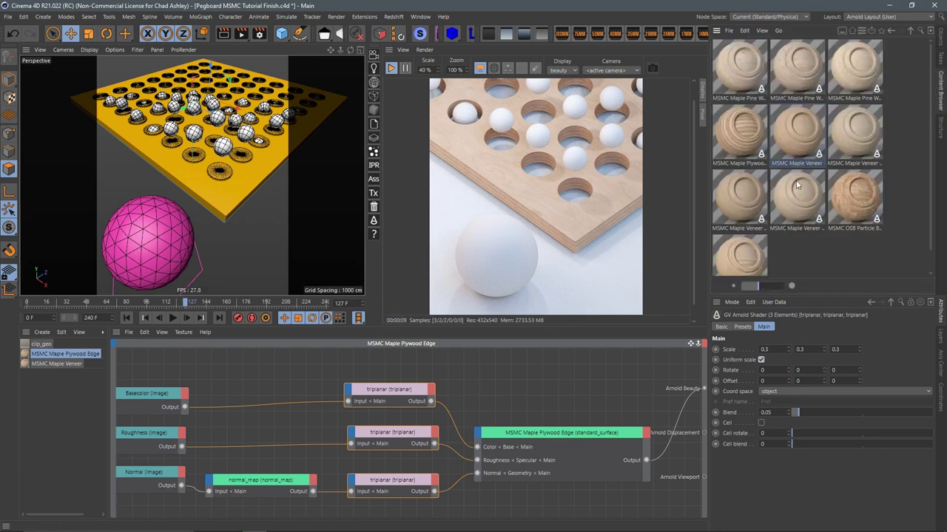
key("shift+F8")
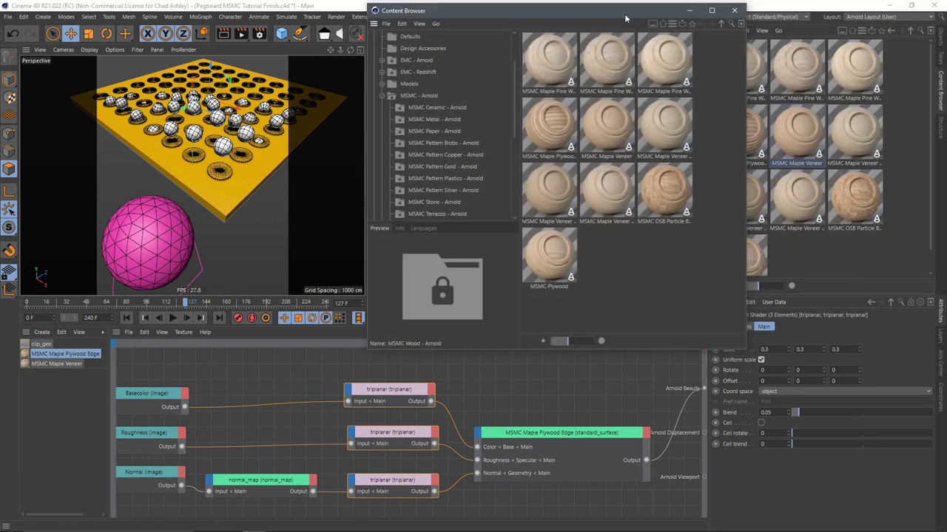
left_click_drag(627, 8, 288, 140)
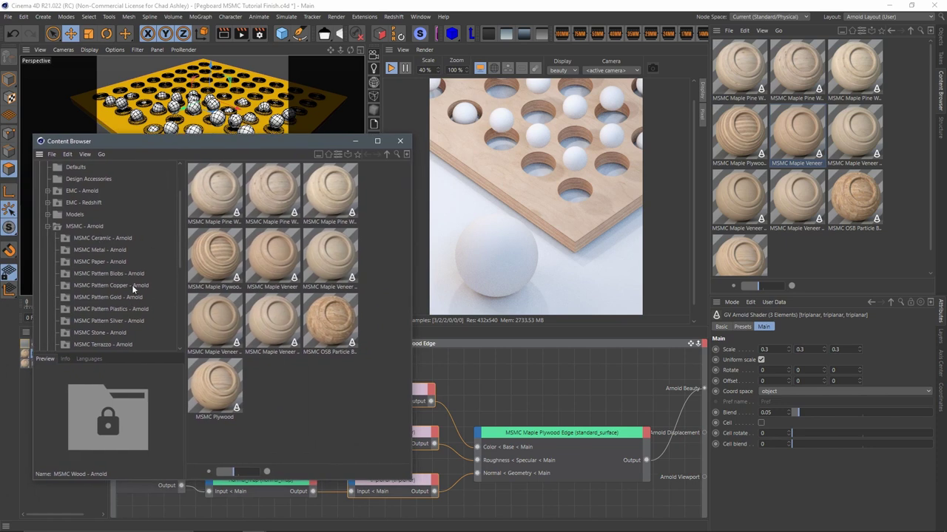
scroll(180, 252, "down", 3)
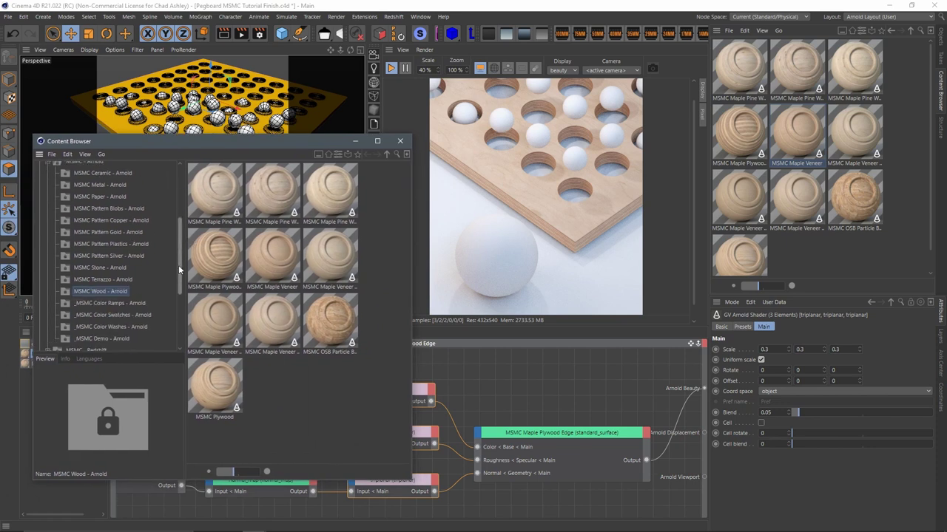
scroll(179, 266, "down", 2)
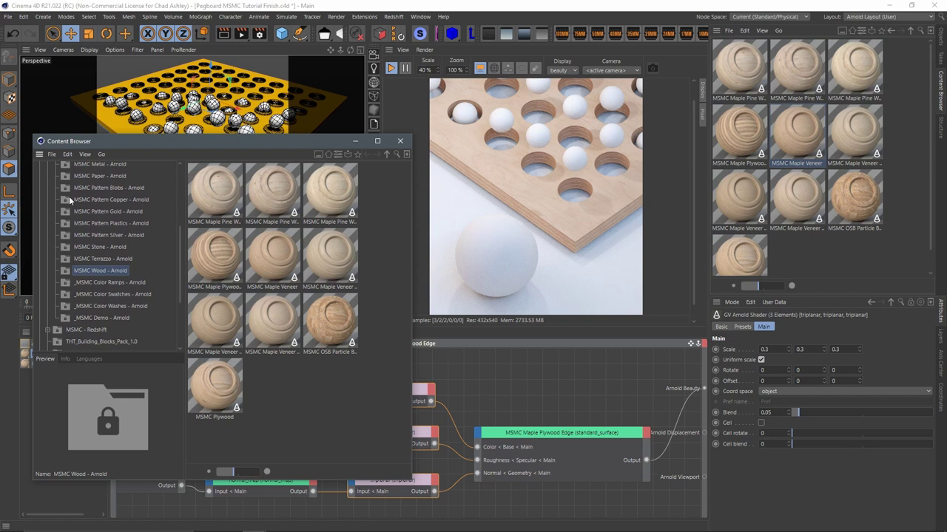
left_click(75, 178)
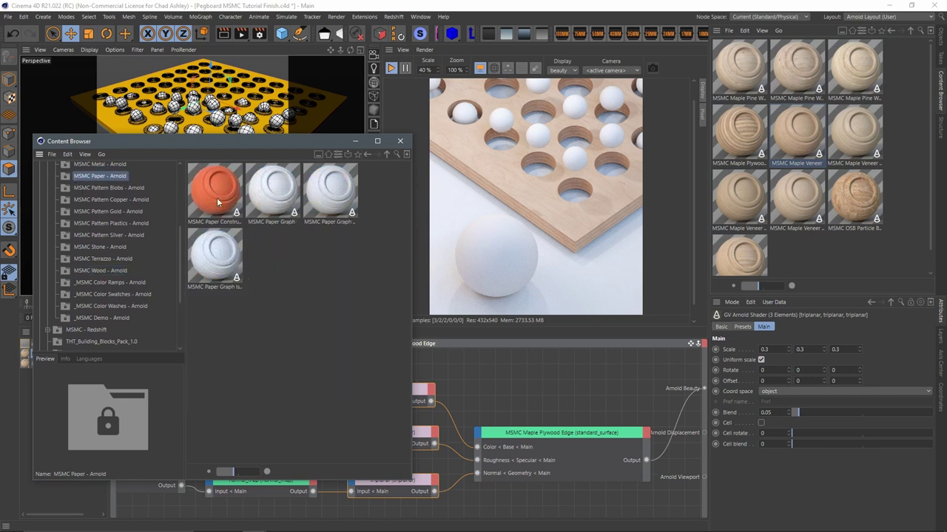
left_click_drag(260, 139, 525, 320)
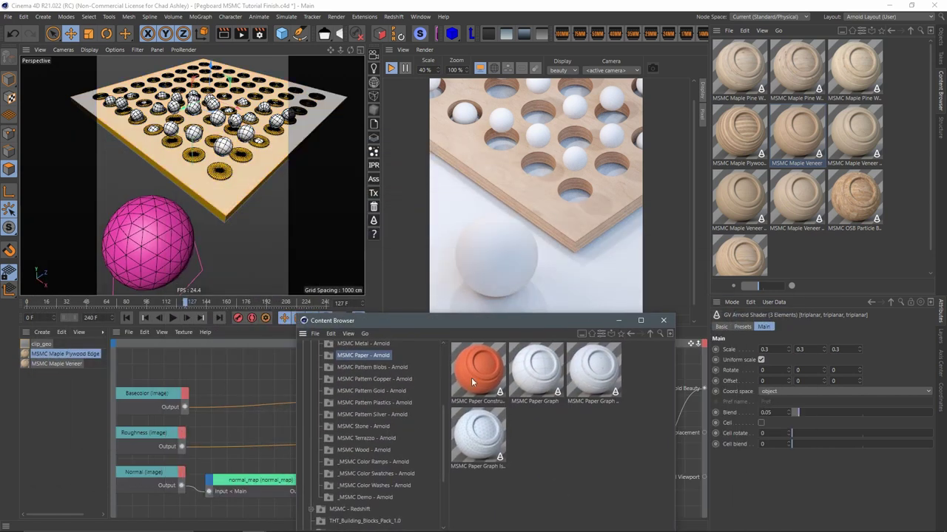
left_click_drag(471, 377, 74, 400)
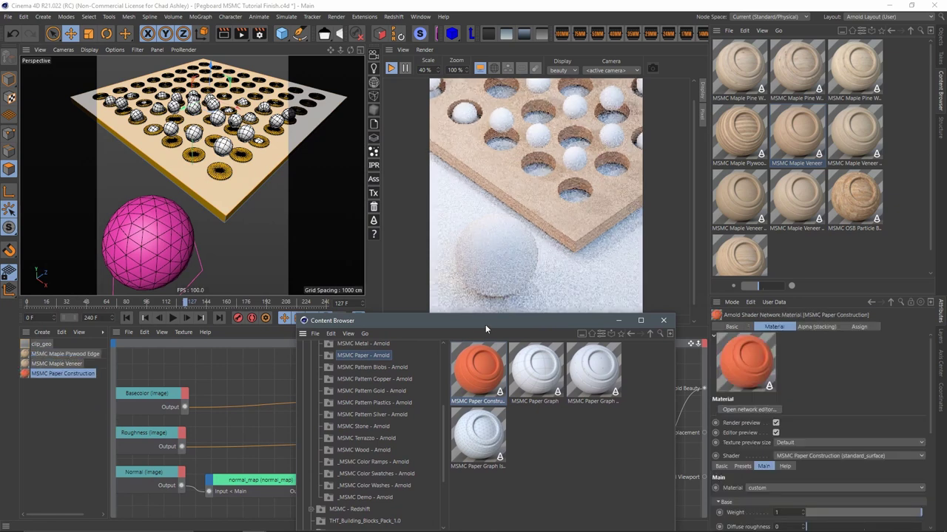
Apply the paper material to Floor with Tiles U and V set to 2.
left_click_drag(485, 324, 333, 352)
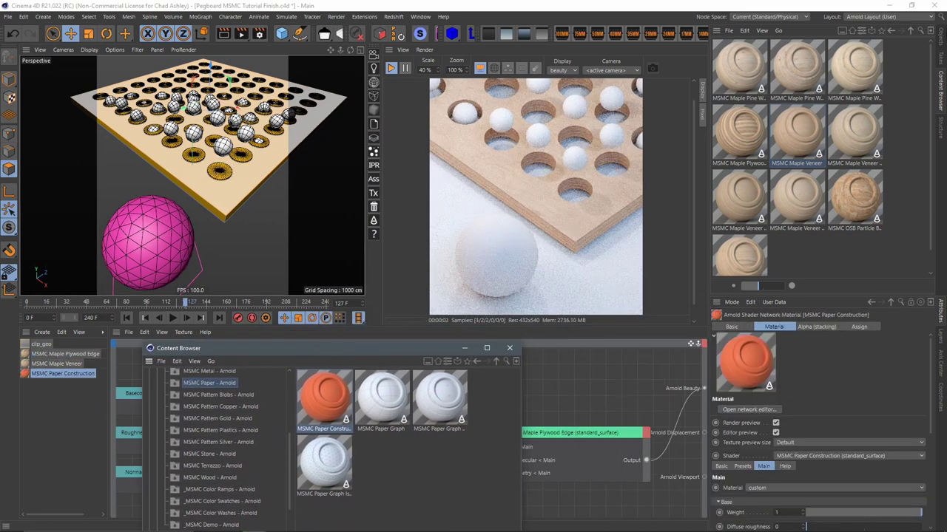
left_click(941, 38)
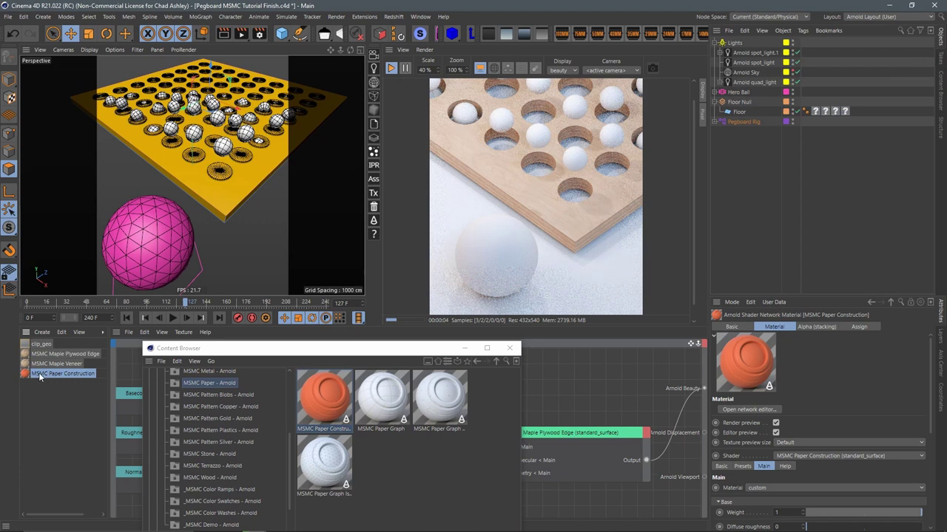
left_click_drag(39, 373, 739, 110)
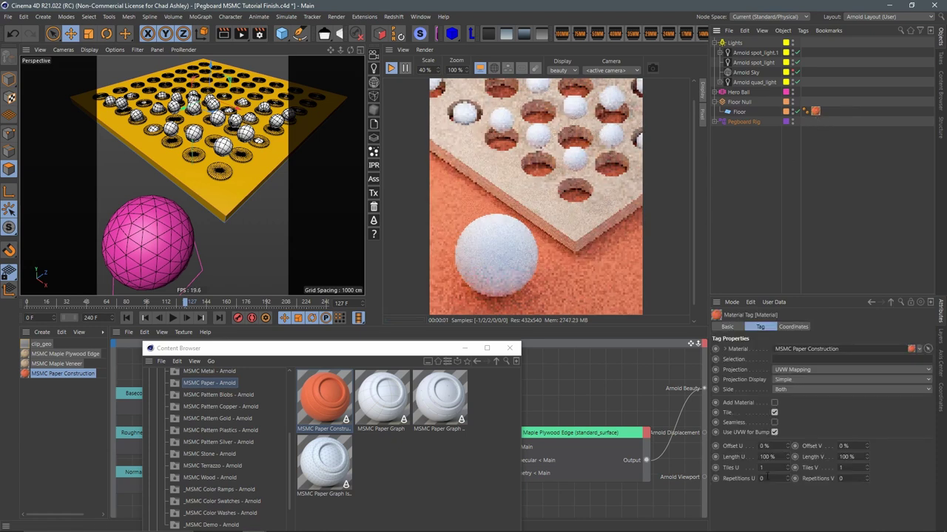
double_click(762, 467)
type("2")
key("Tab")
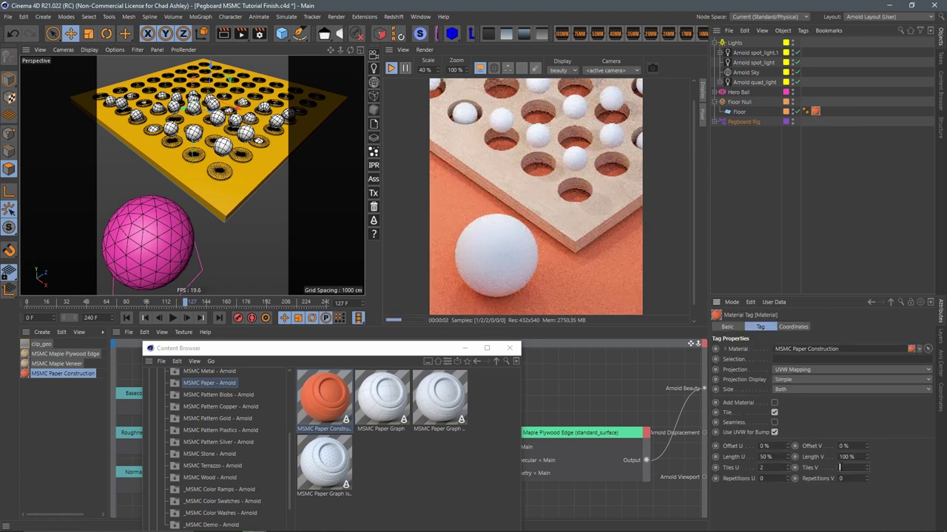
type("2")
key("Return")
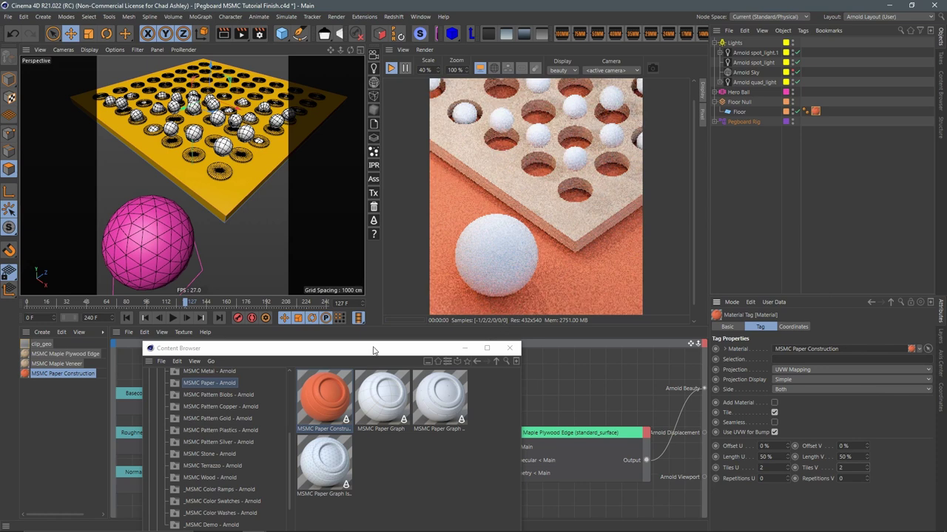
left_click_drag(373, 349, 302, 64)
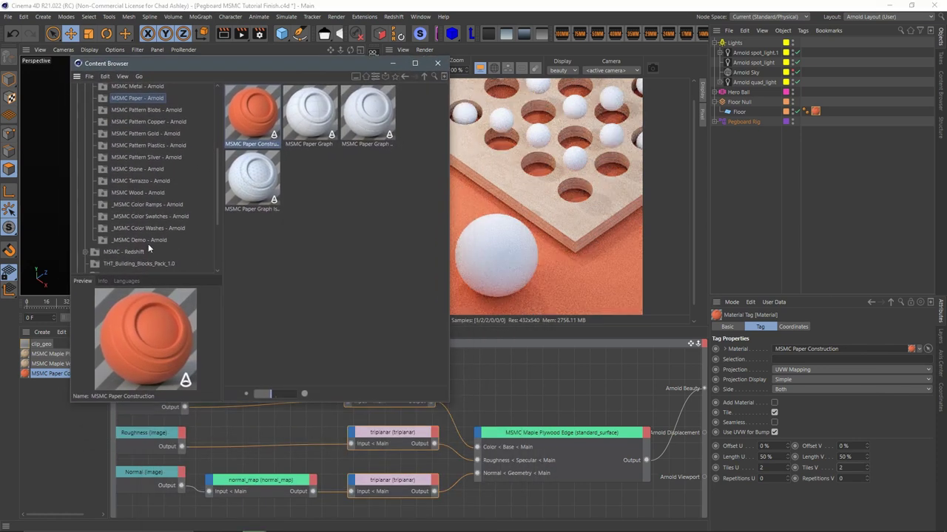
Browse the colour swatch presets and select the paper material's Paper Color node.
left_click(153, 217)
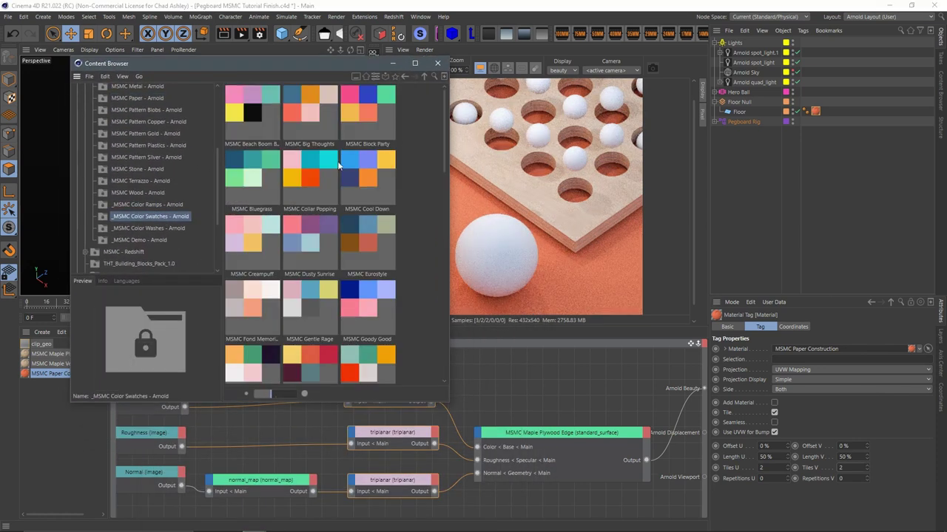
left_click_drag(268, 394, 260, 394)
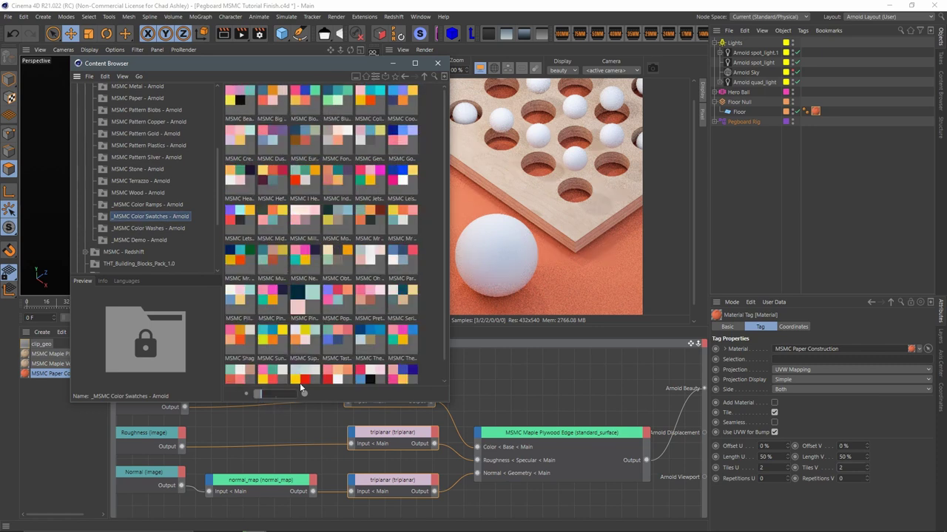
scroll(444, 257, "down", 1)
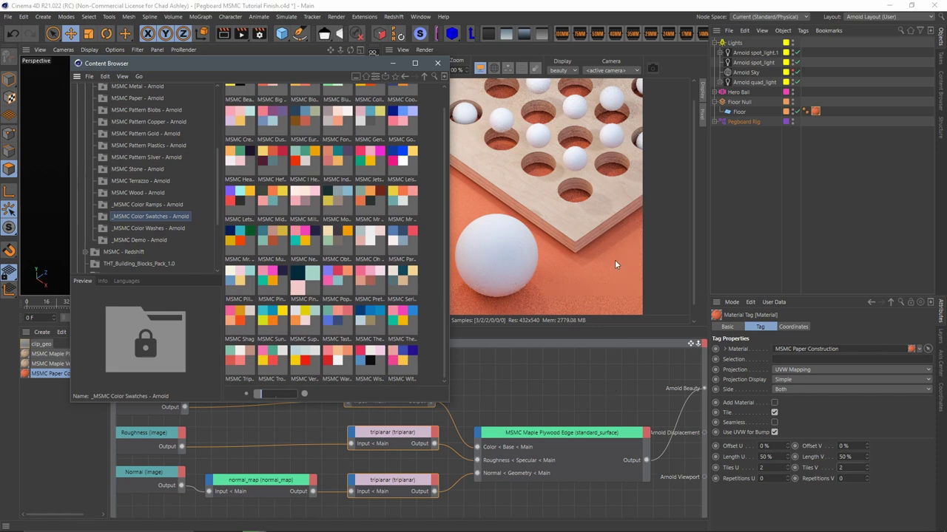
left_click(41, 375)
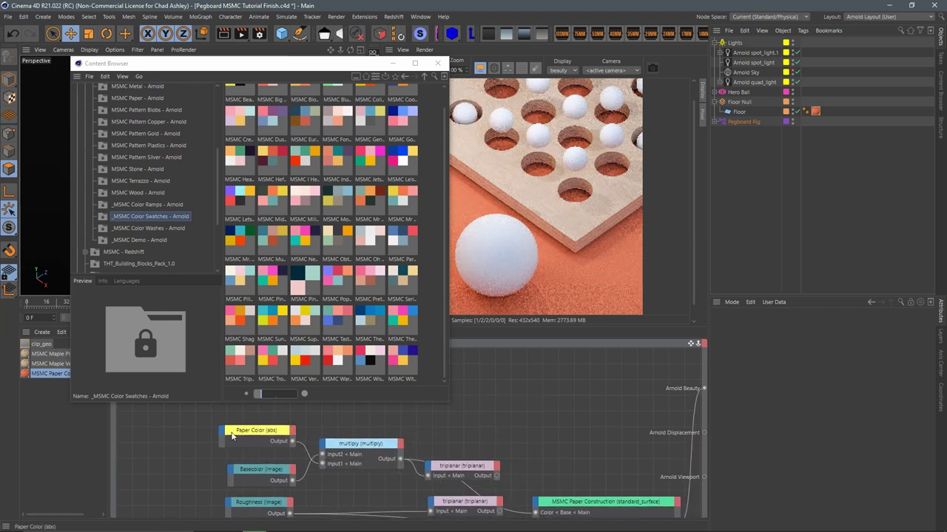
left_click(255, 442)
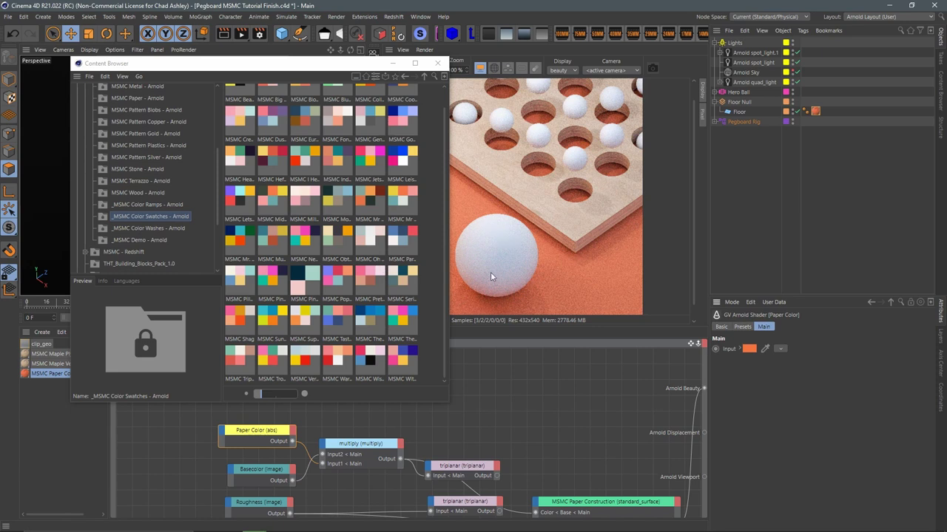
Add an MSMC Color Swatches preset to the Paper Color palette and pick blue.
left_click(740, 348)
left_click(881, 359)
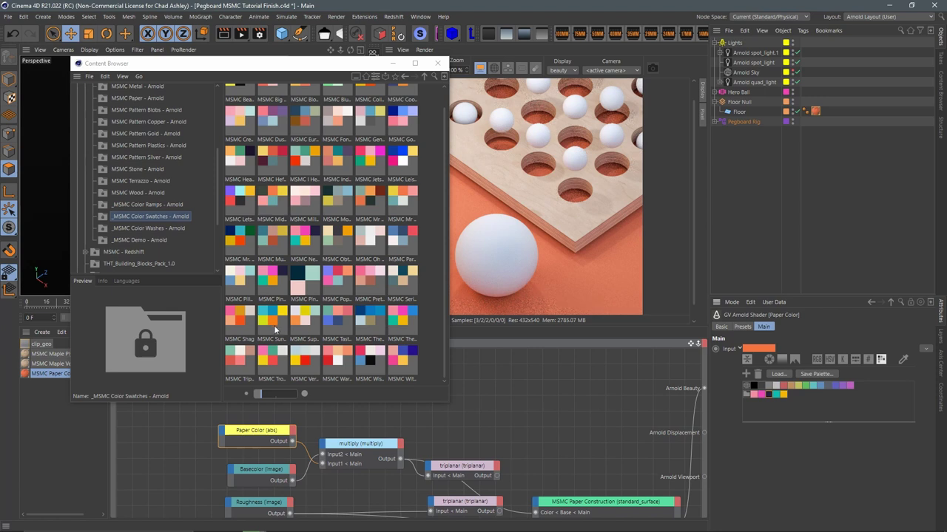
left_click_drag(271, 320, 794, 405)
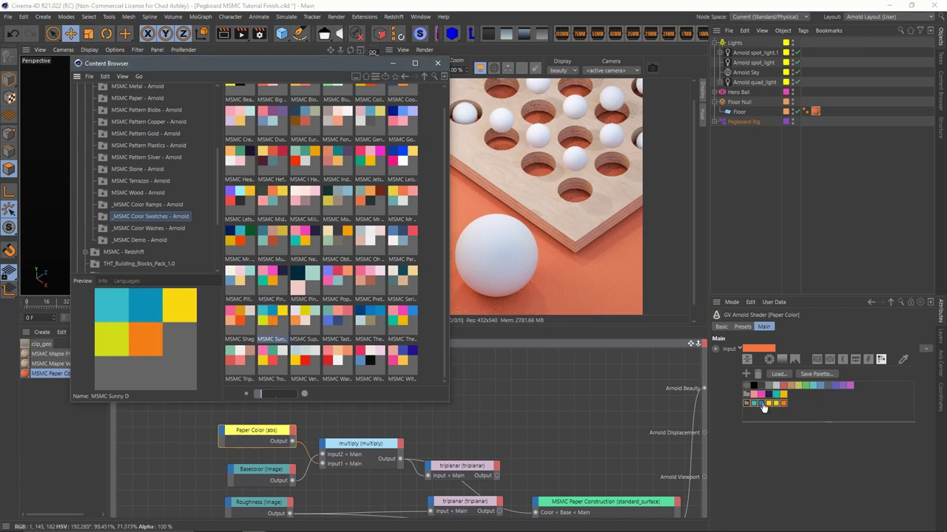
left_click(761, 403)
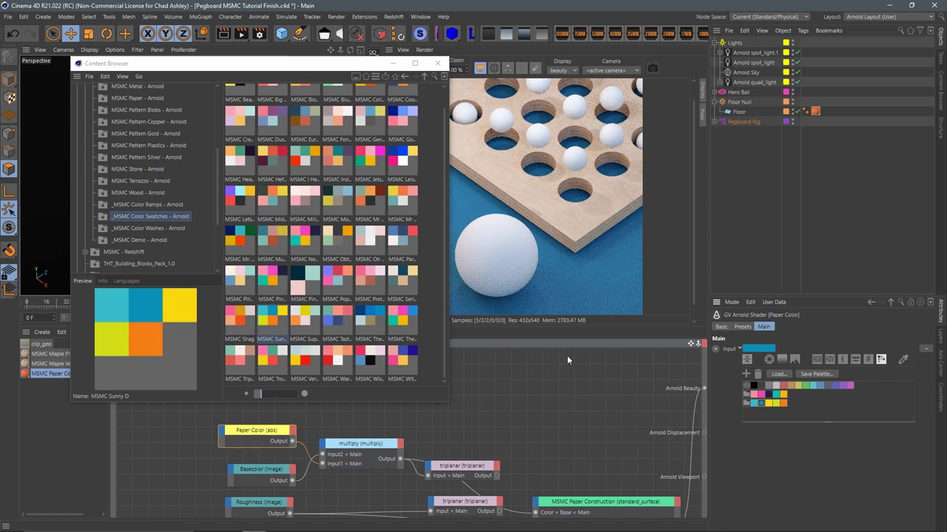
left_click_drag(360, 65, 343, 55)
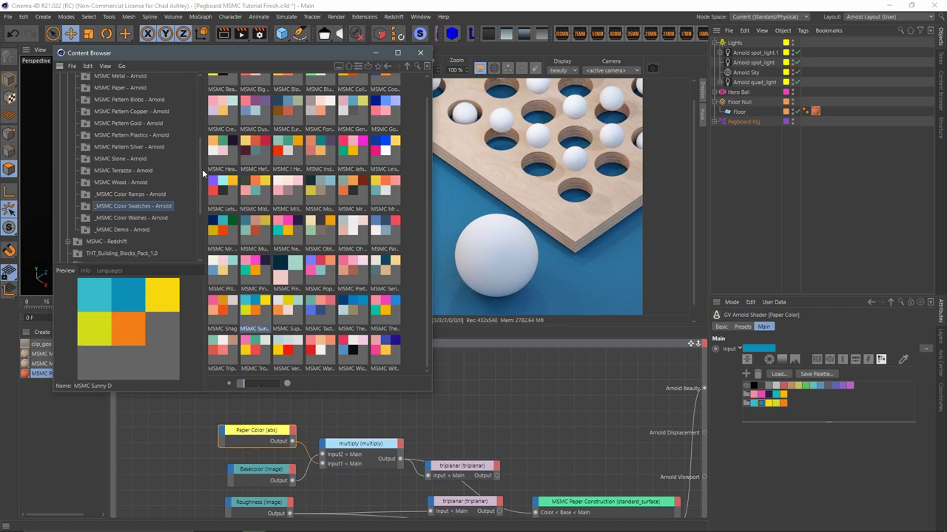
scroll(201, 166, "up", 1)
Load the copper Paint Strokes and Triangle Outlines materials from MSMC Pattern Copper into the scene.
scroll(200, 161, "up", 1)
scroll(200, 161, "up", 2)
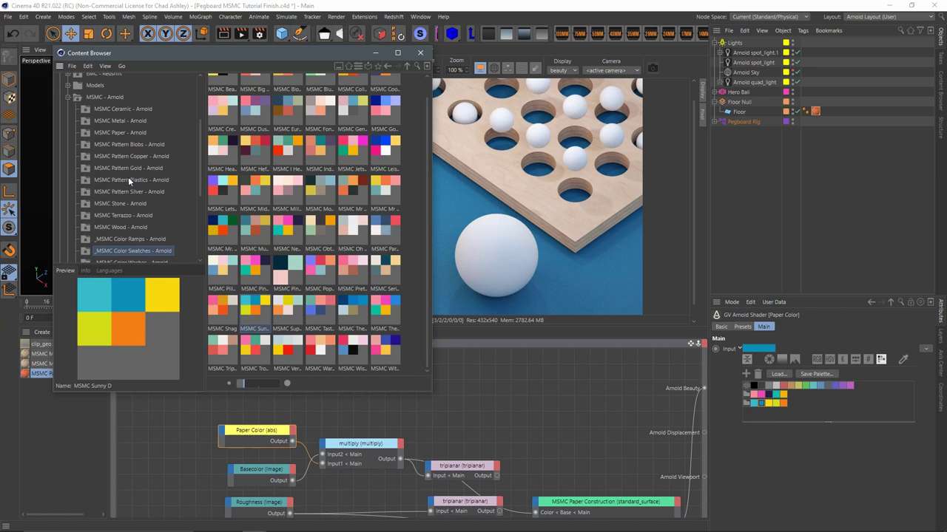
left_click(128, 156)
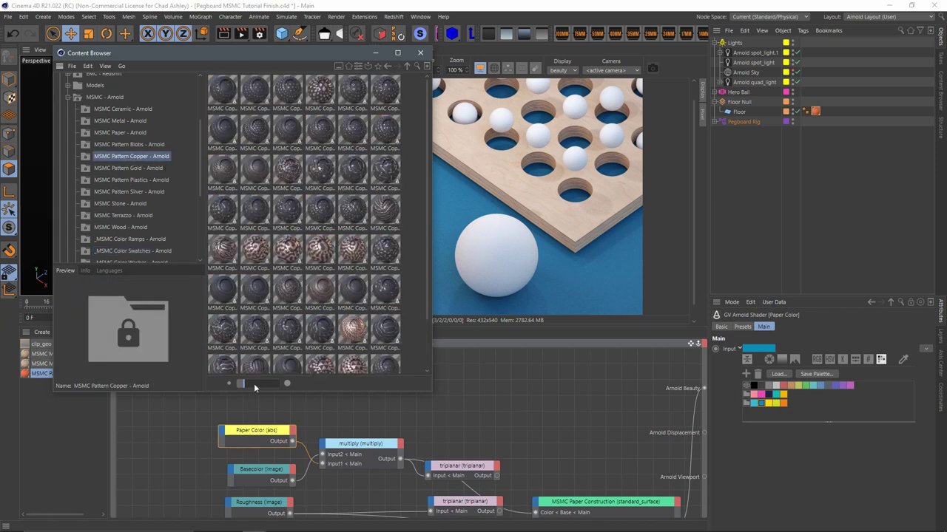
left_click_drag(240, 383, 260, 383)
left_click_drag(425, 108, 447, 221)
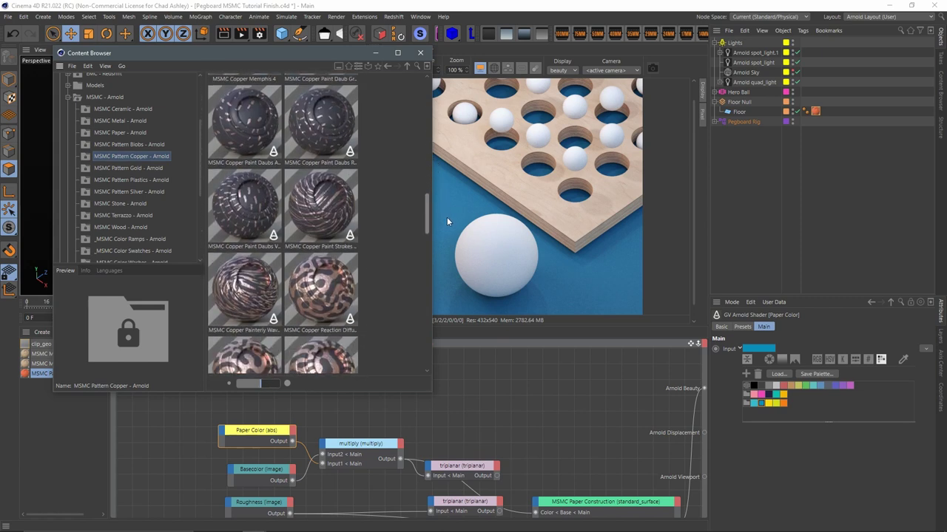
double_click(326, 201)
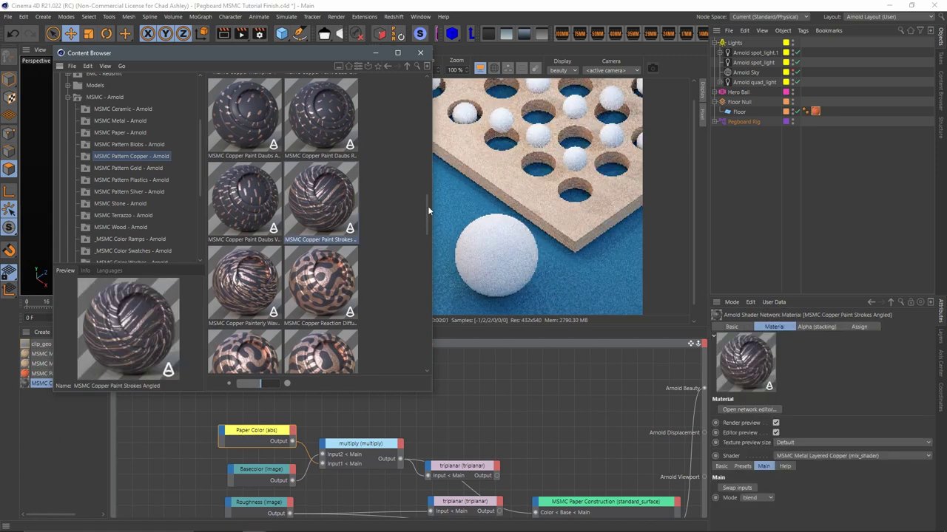
left_click_drag(427, 205, 440, 343)
left_click_drag(185, 360, 69, 425)
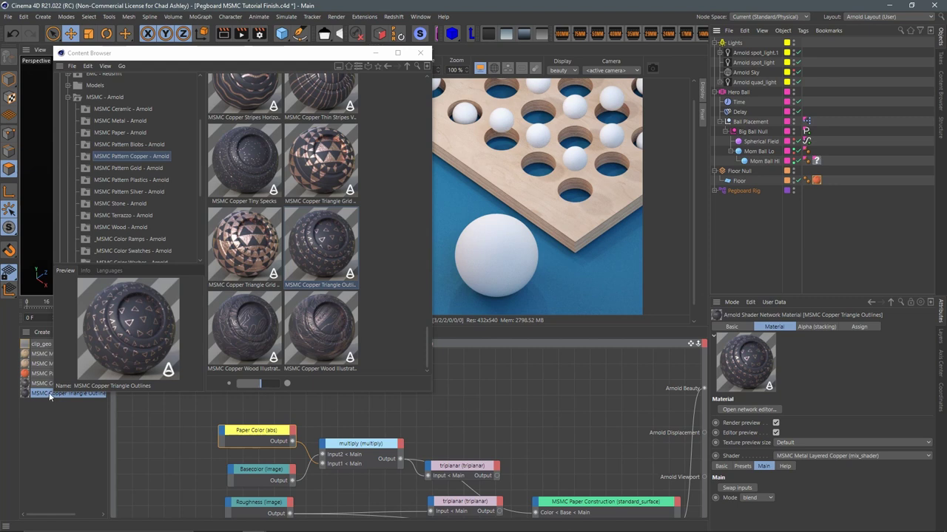
Assign Copper Triangle Outlines to Mom Ball Hi's material tag.
left_click_drag(38, 388, 305, 380)
left_click_drag(795, 146, 825, 161)
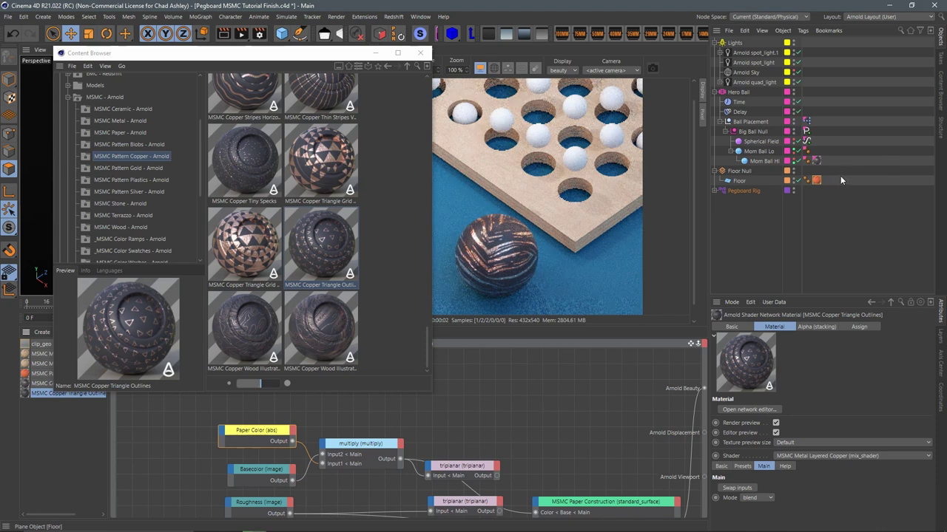
left_click(817, 162)
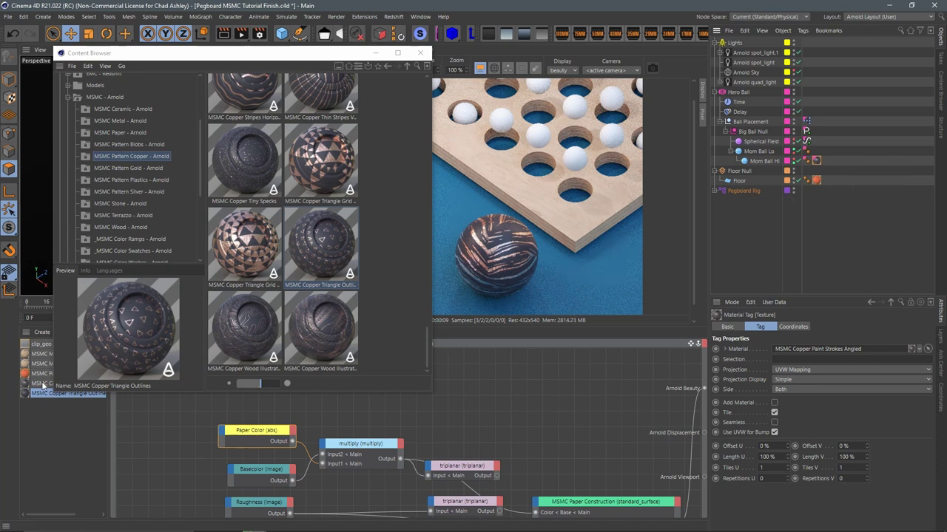
left_click_drag(45, 394, 786, 219)
left_click_drag(816, 162, 817, 161)
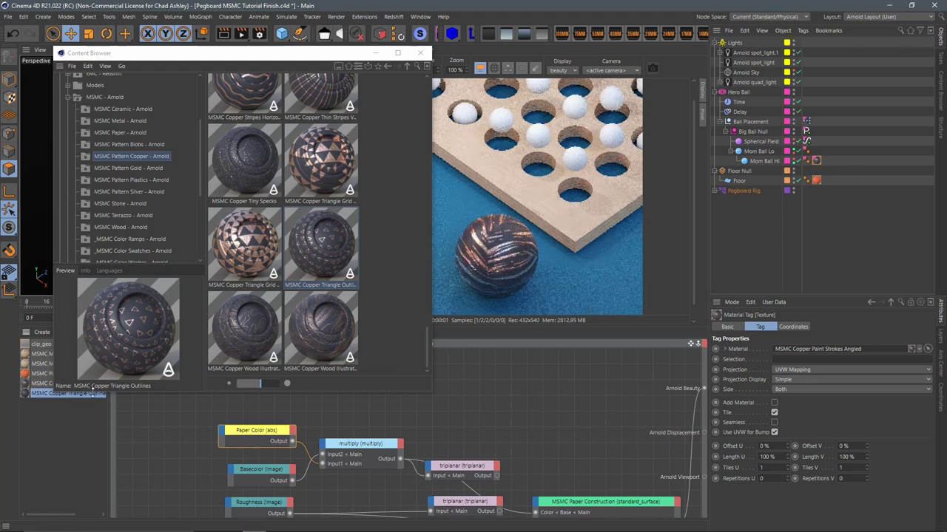
left_click(61, 400)
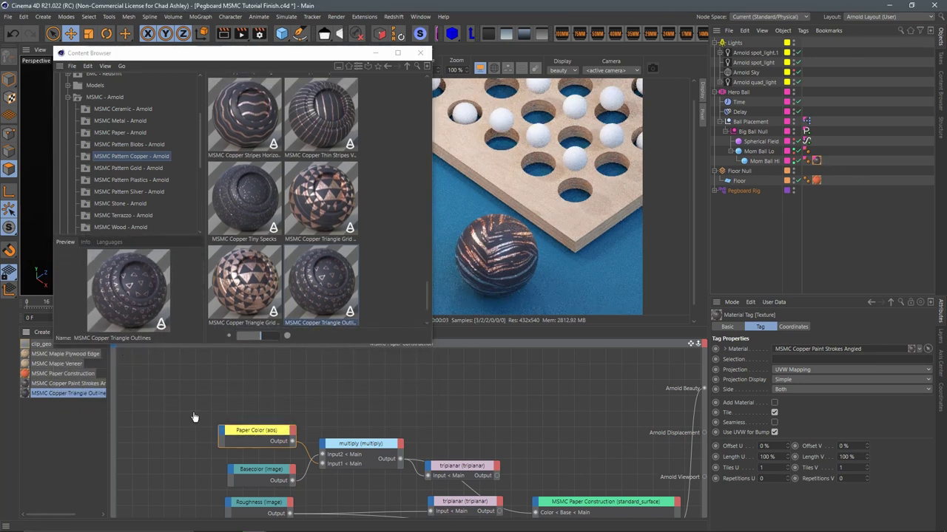
left_click_drag(819, 163, 818, 162)
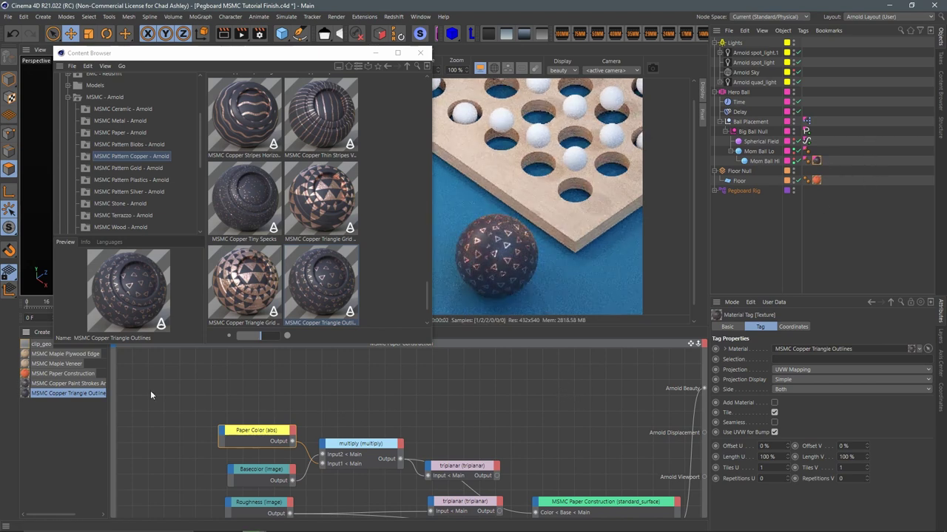
In the Triangle Outlines graph, wire Pattern through a new triplanar node into Mix at scale 0.2.
left_click(80, 398)
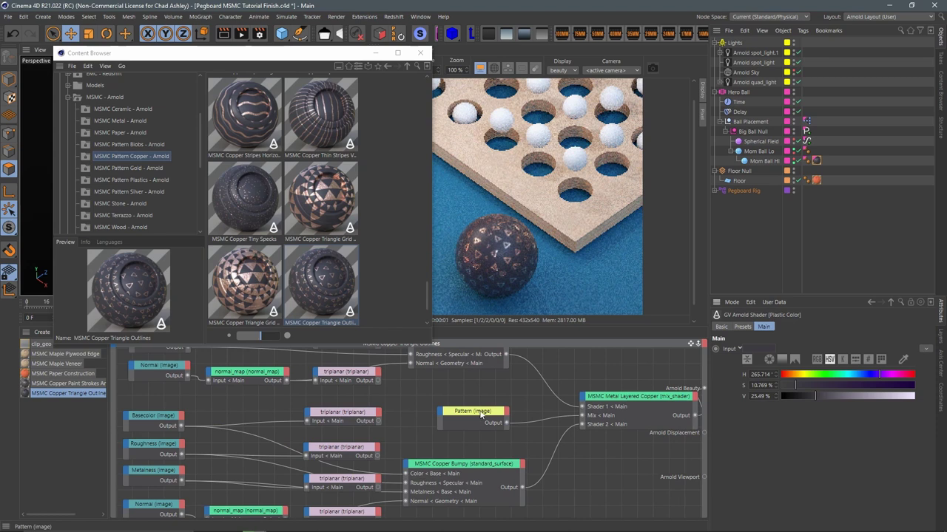
left_click(467, 412)
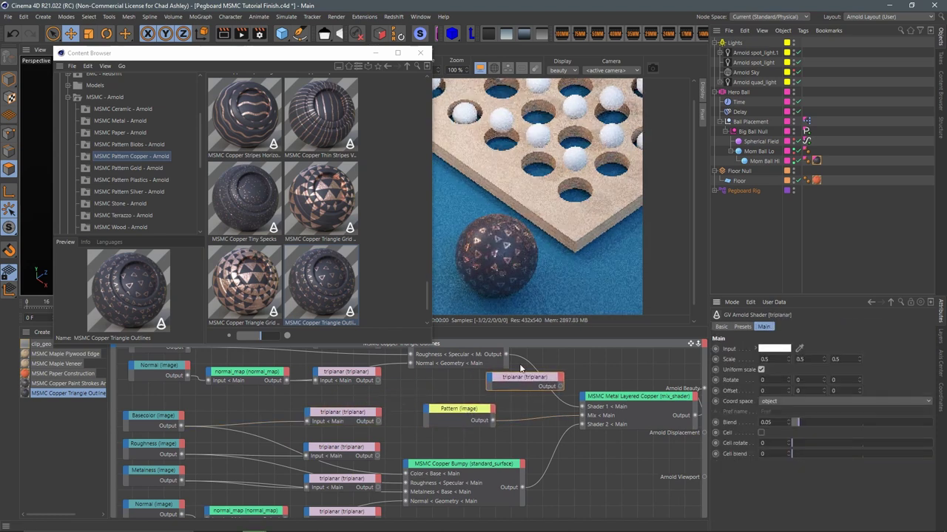
left_click_drag(495, 420, 521, 384)
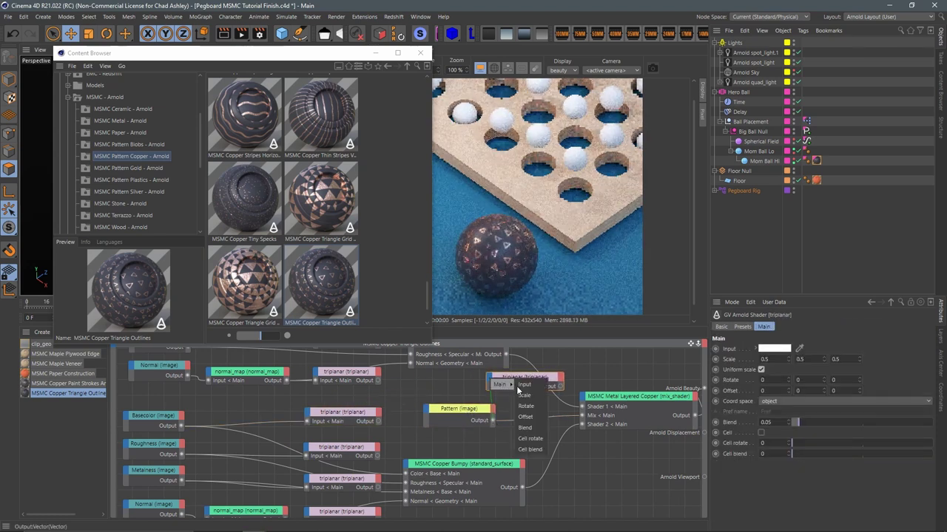
left_click(534, 386)
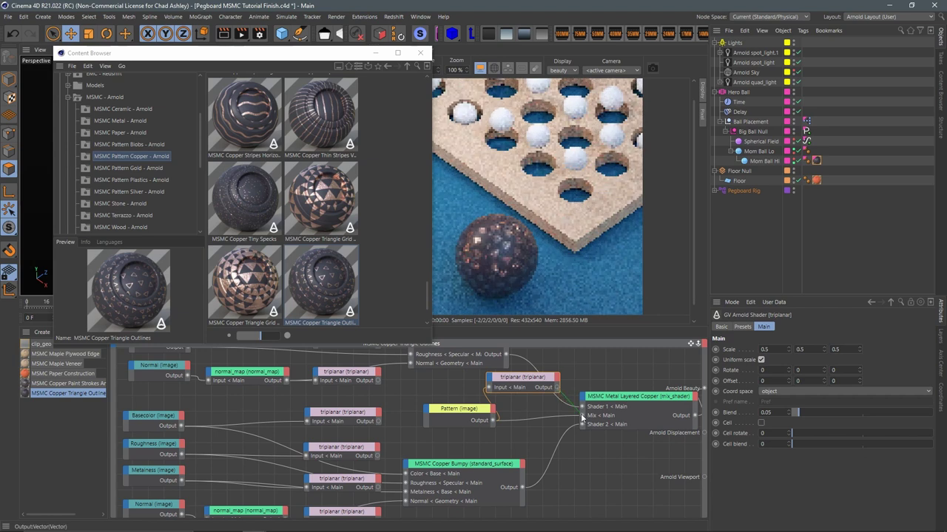
left_click_drag(458, 409, 425, 403)
left_click_drag(525, 381, 516, 402)
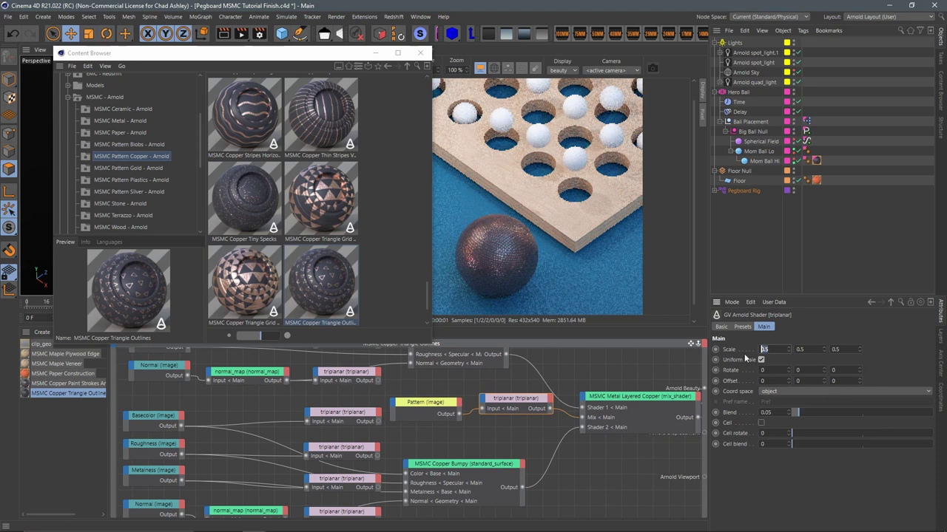
type("0.1")
key("Return")
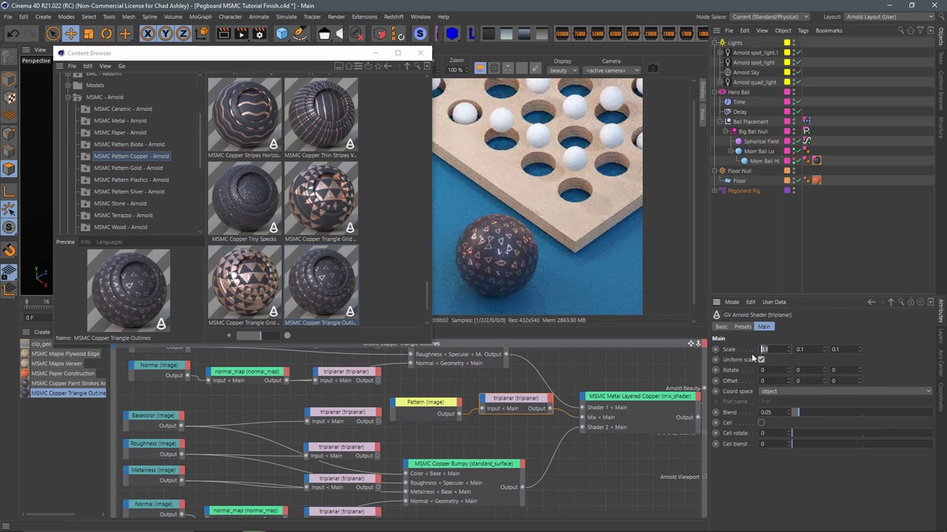
type("0.2")
key("Return")
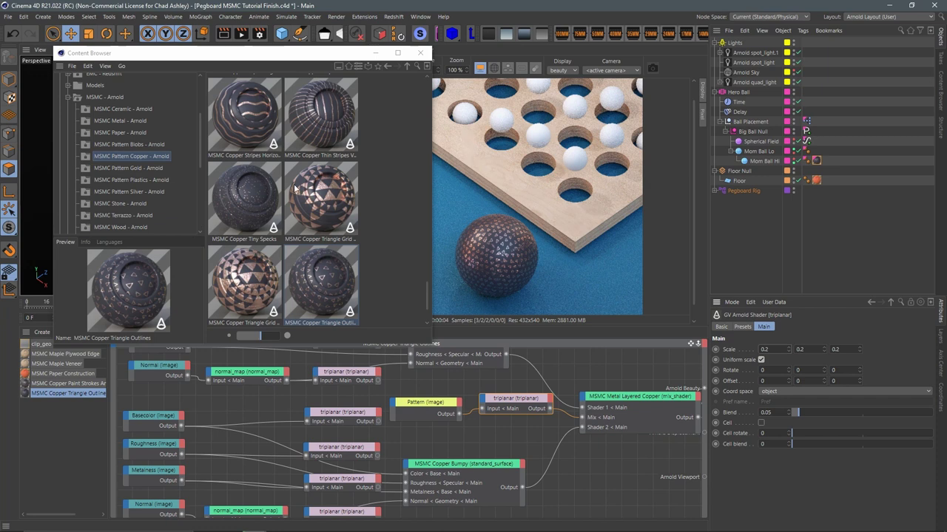
left_click_drag(428, 300, 431, 246)
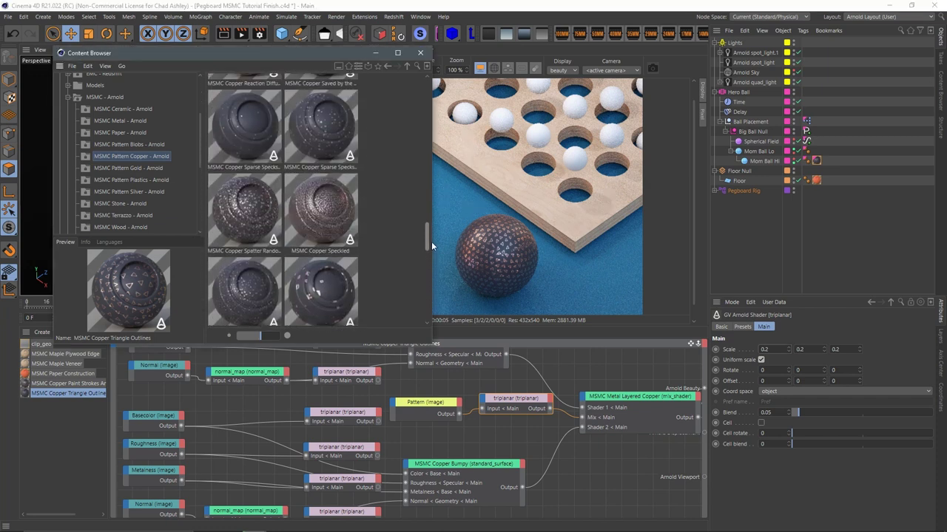
Apply MSMC Copper Spatter Random to Mom Ball Hi and route its Pattern through a 0.2 triplanar.
left_click_drag(253, 193, 74, 404)
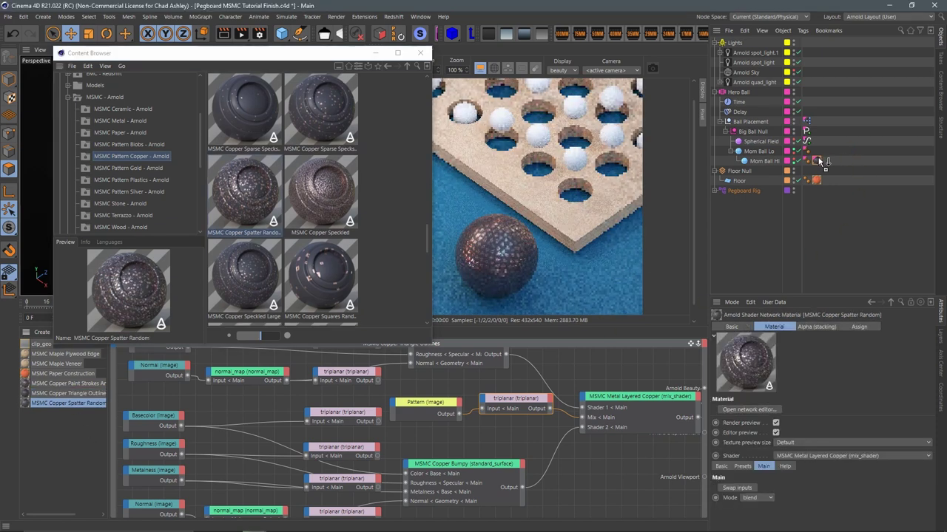
left_click_drag(820, 161, 818, 161)
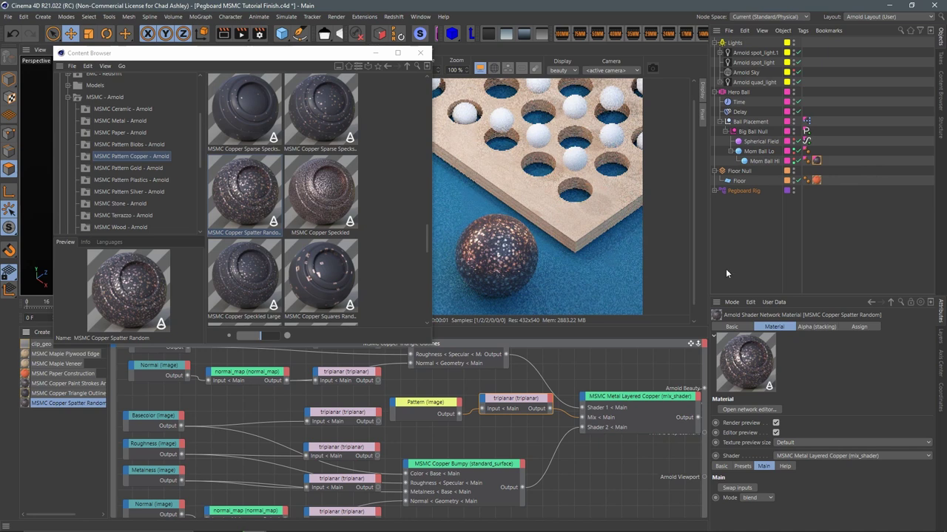
mouse_move(437, 404)
left_mouse_down()
mouse_move(485, 400)
mouse_move(428, 403)
left_mouse_up()
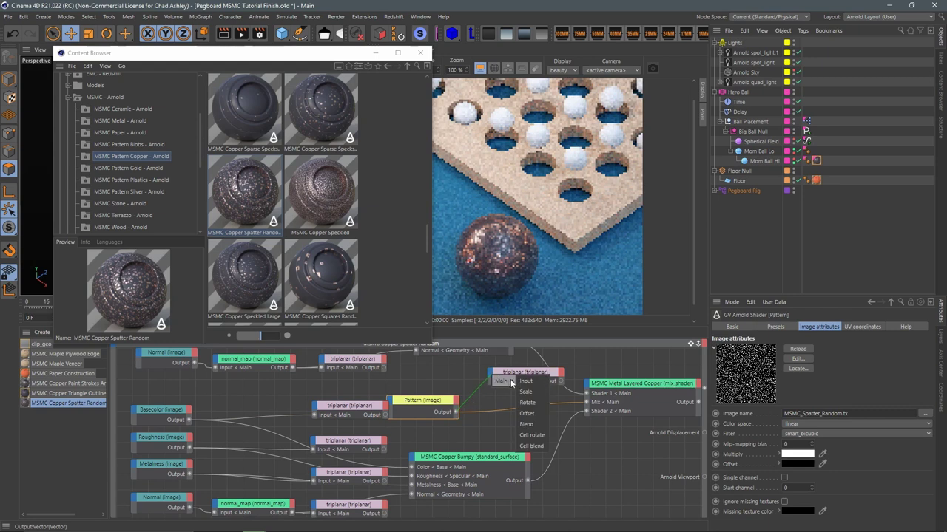
left_click_drag(492, 378, 485, 392)
left_click_drag(553, 397, 584, 403)
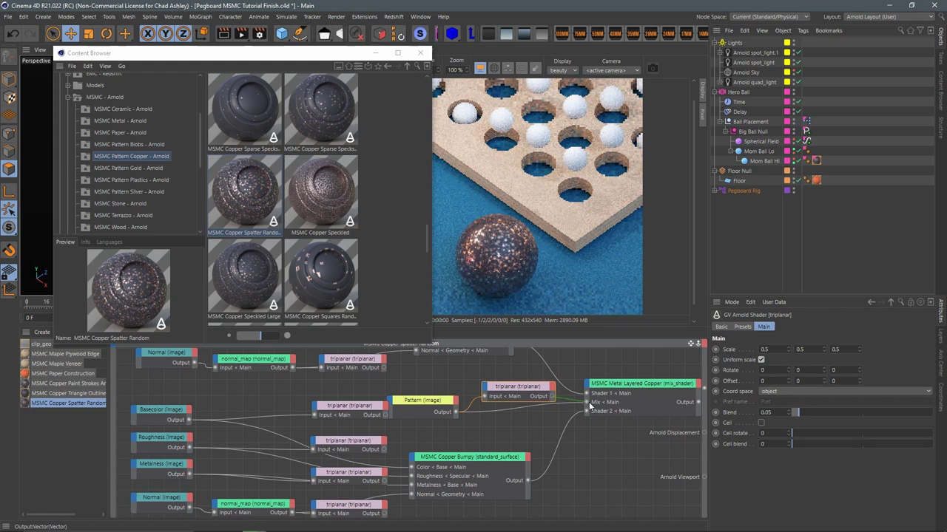
left_click(764, 349)
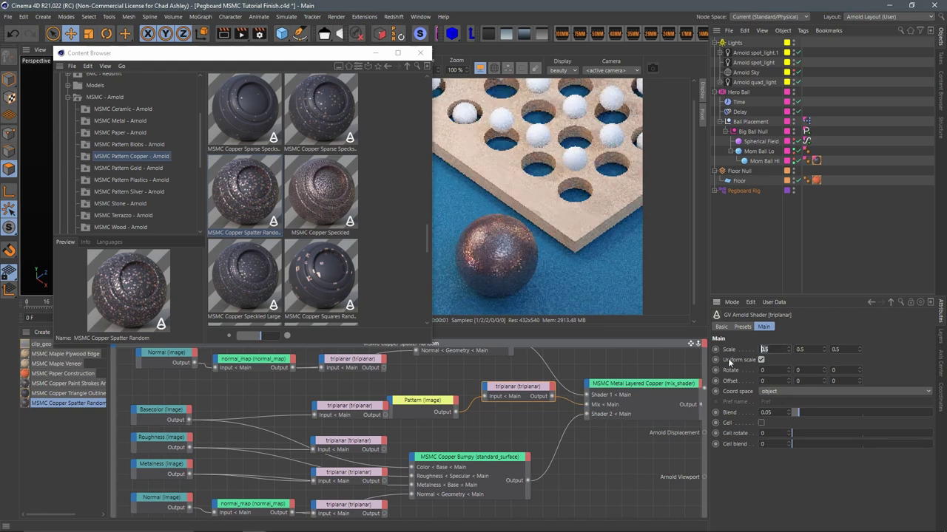
type(".25")
key("Return")
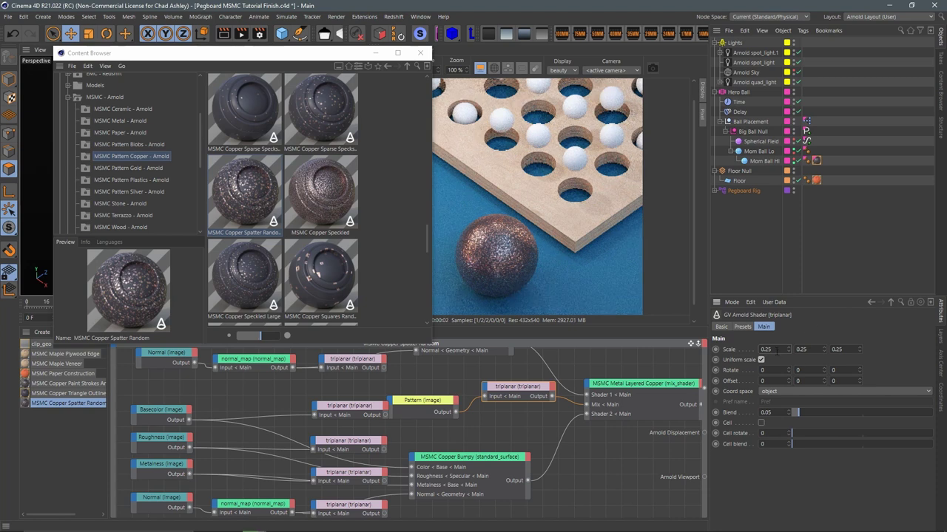
type("0.2")
key("Return")
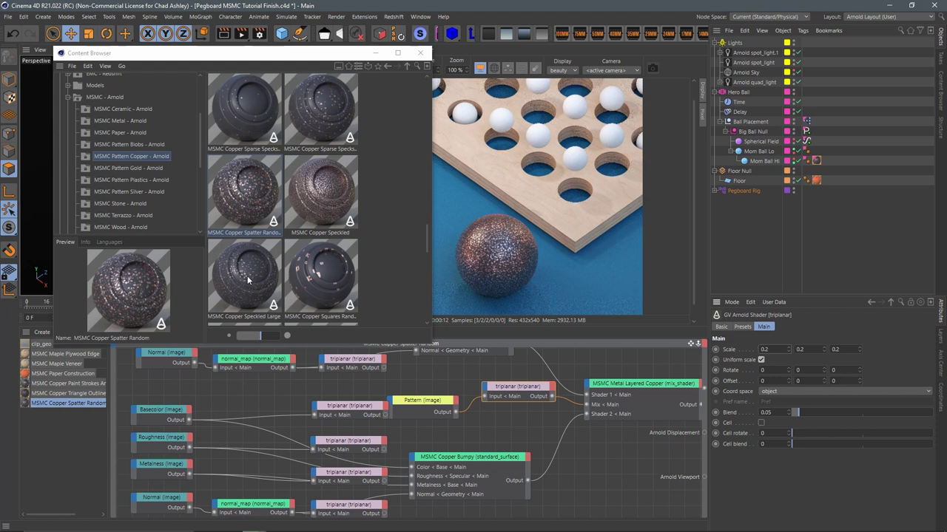
Apply MSMC Copper Speckled Large to Mom Ball Hi and open its node graph.
left_click_drag(252, 275, 66, 418)
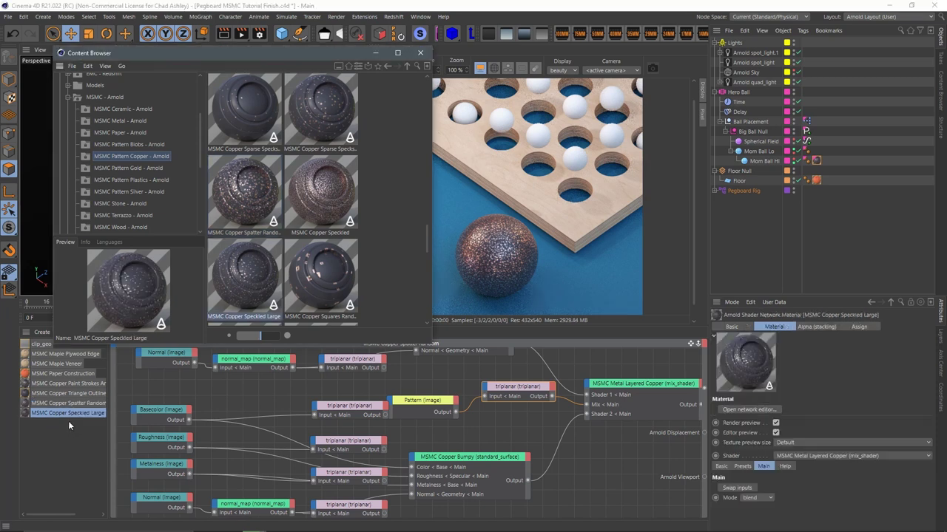
left_click_drag(822, 164, 819, 161)
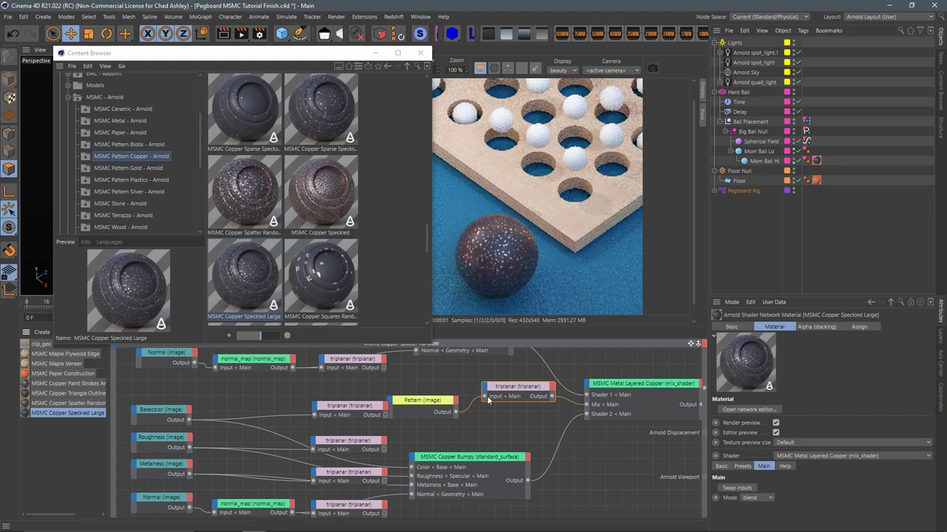
double_click(81, 415)
Insert a triplanar node between Pattern and Mix and set its Scale to 0.15.
mouse_move(312, 416)
left_mouse_down()
mouse_move(457, 388)
mouse_move(394, 408)
mouse_move(443, 386)
mouse_move(573, 408)
left_mouse_up()
left_click(448, 396)
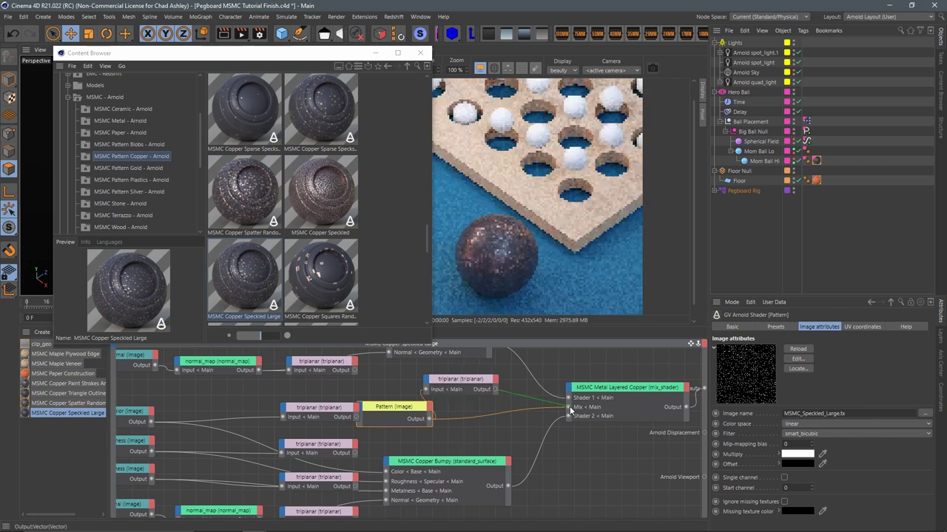
left_click_drag(478, 384, 506, 400)
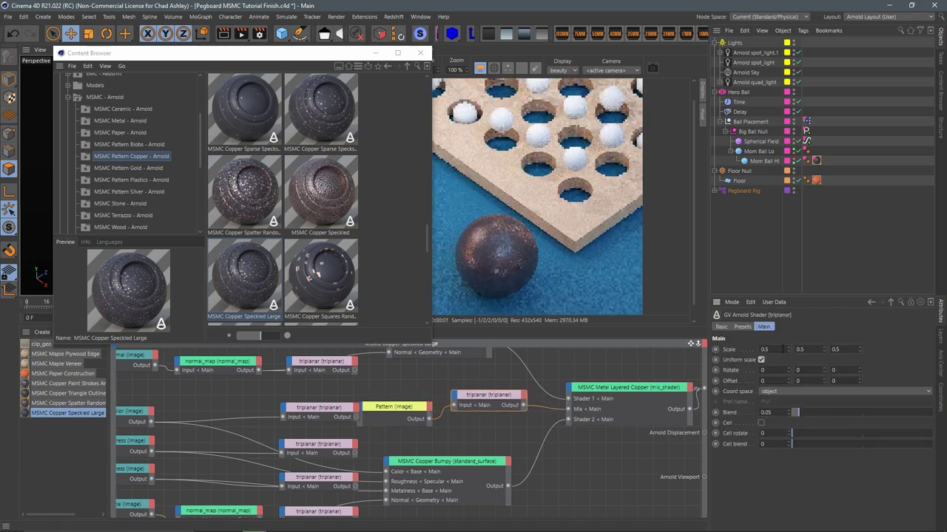
double_click(769, 349)
type("0.25")
key("Return")
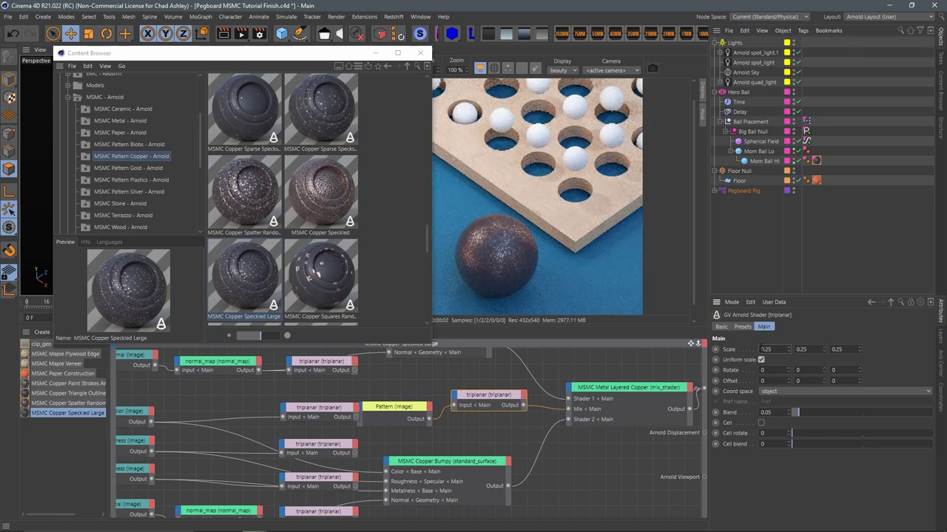
type("0.2")
key("Return")
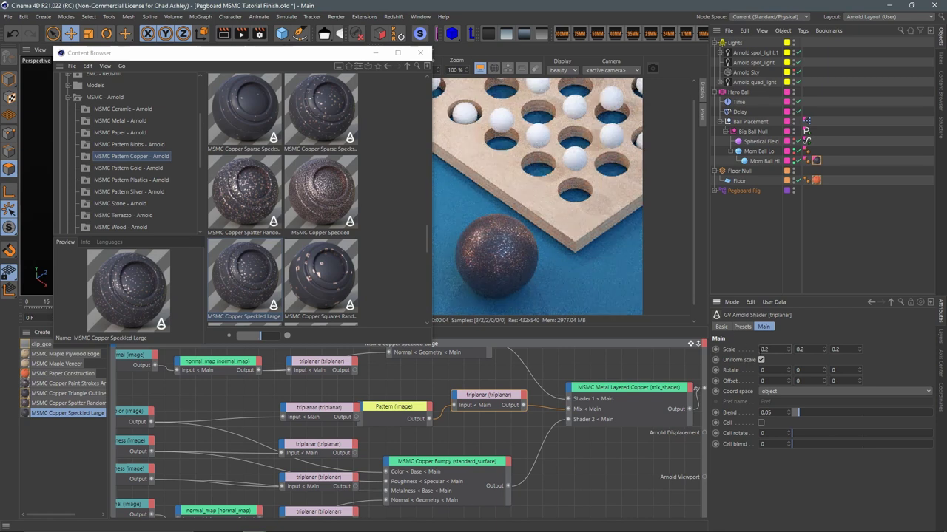
type("0.15")
key("Return")
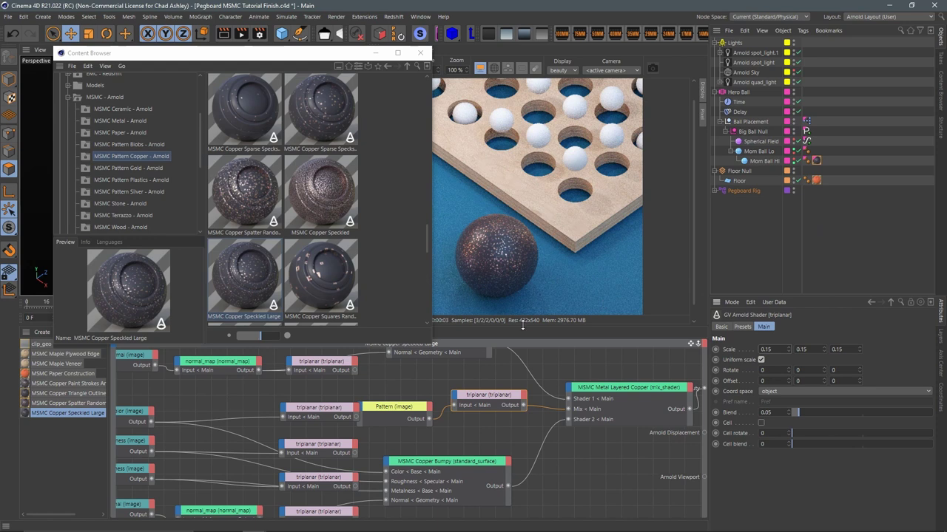
middle_click_drag(339, 383, 396, 452)
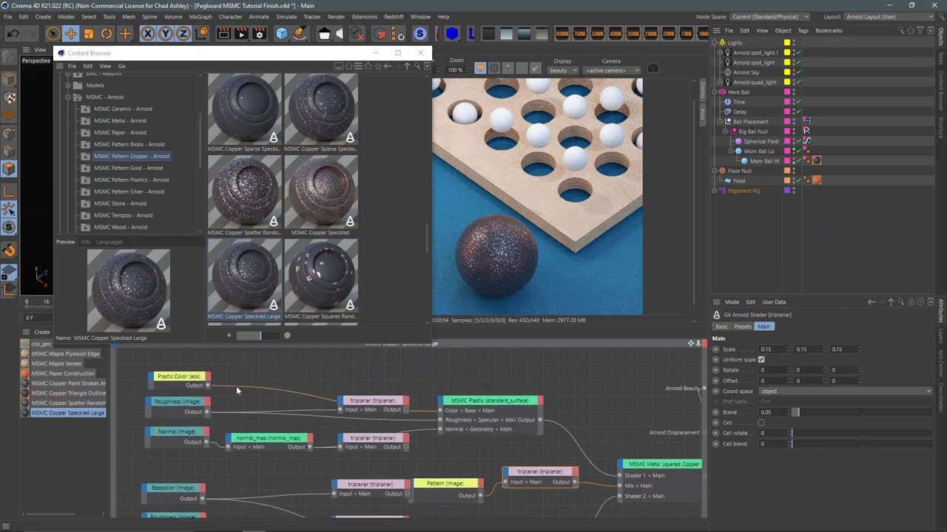
Pick the Plastic Color from the swatch palette, trying several before settling on orange.
left_click(194, 383)
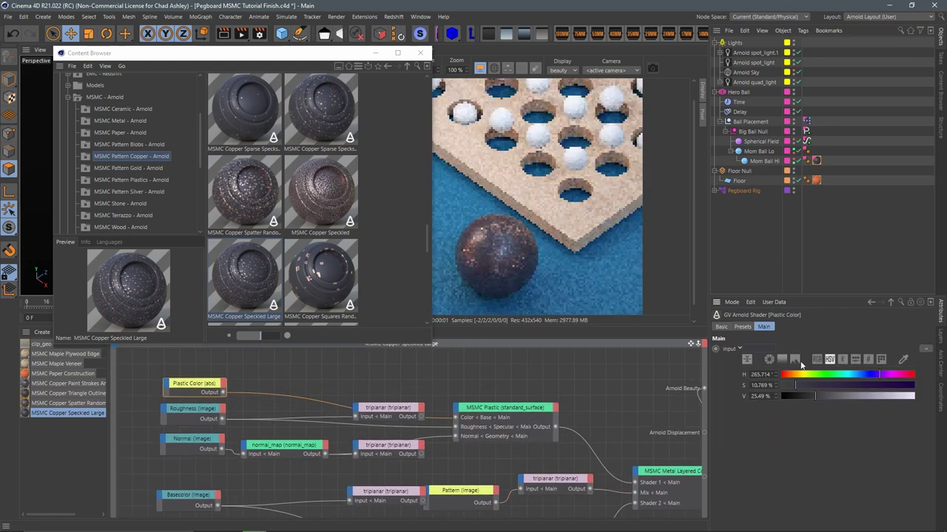
left_click(880, 359)
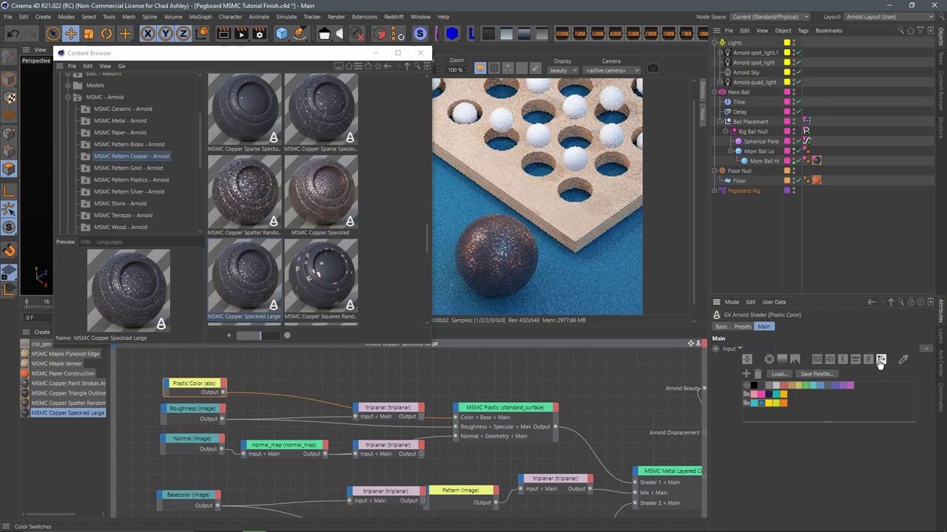
left_click(777, 405)
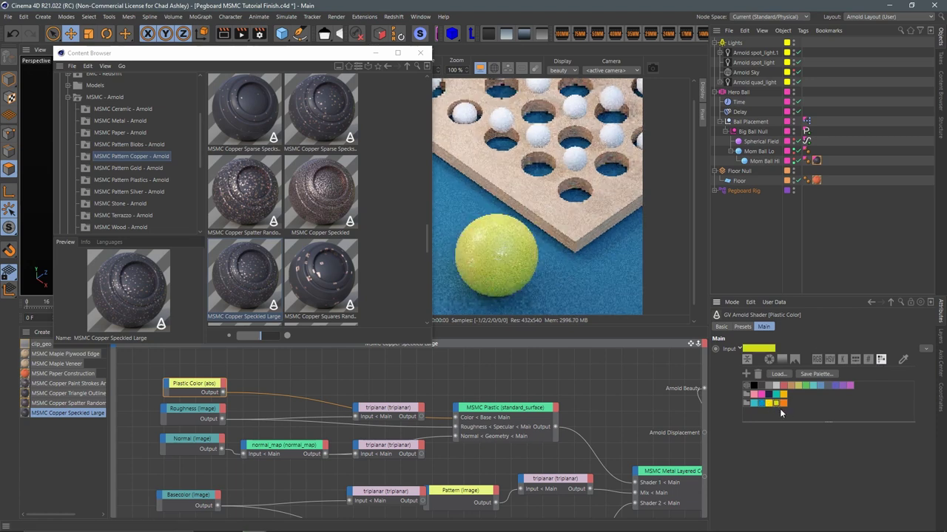
left_click(783, 404)
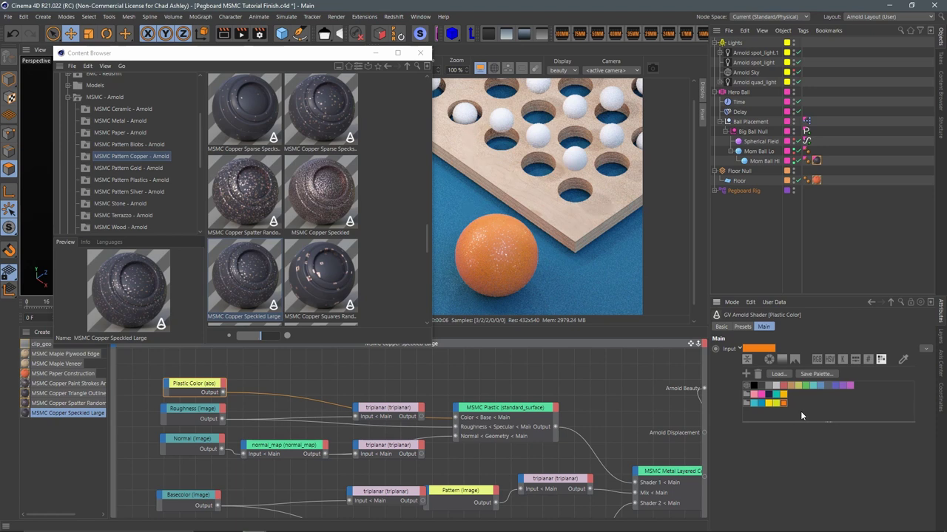
left_click(754, 404)
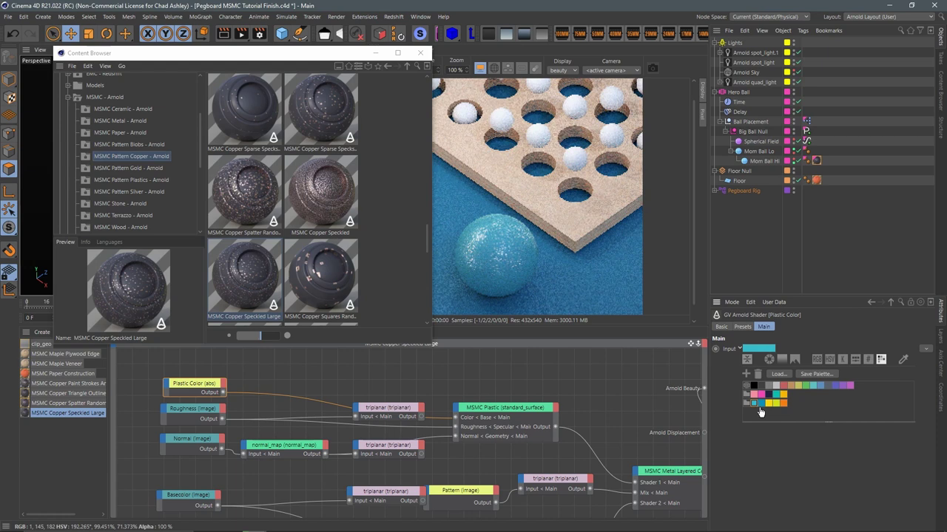
left_click(771, 405)
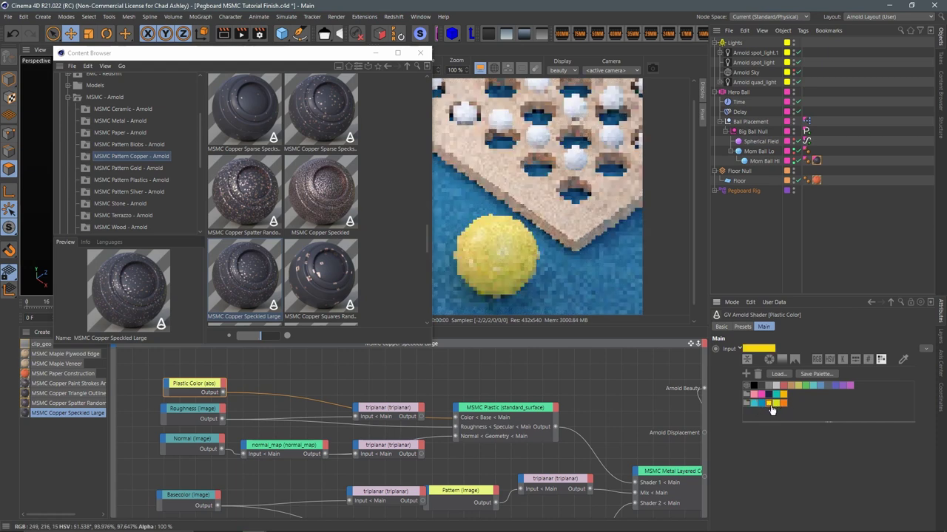
left_click(783, 404)
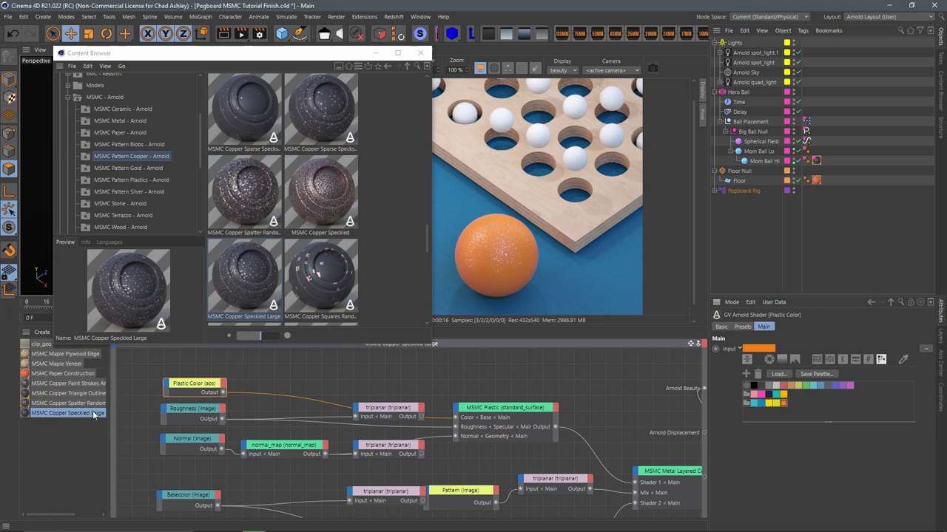
Duplicate the Copper Speckled Large material and name the copy 'children'.
left_click_drag(67, 413, 69, 431, "ctrl")
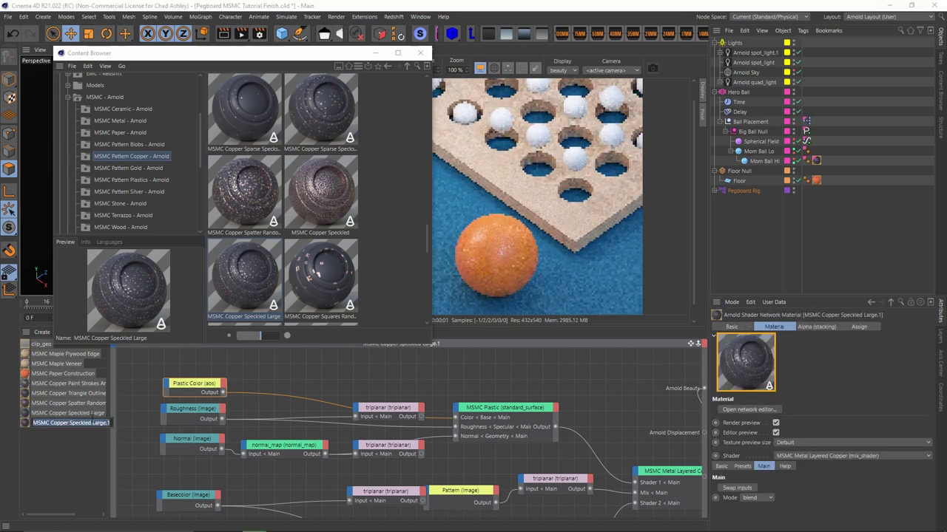
double_click(71, 423)
type("bchi")
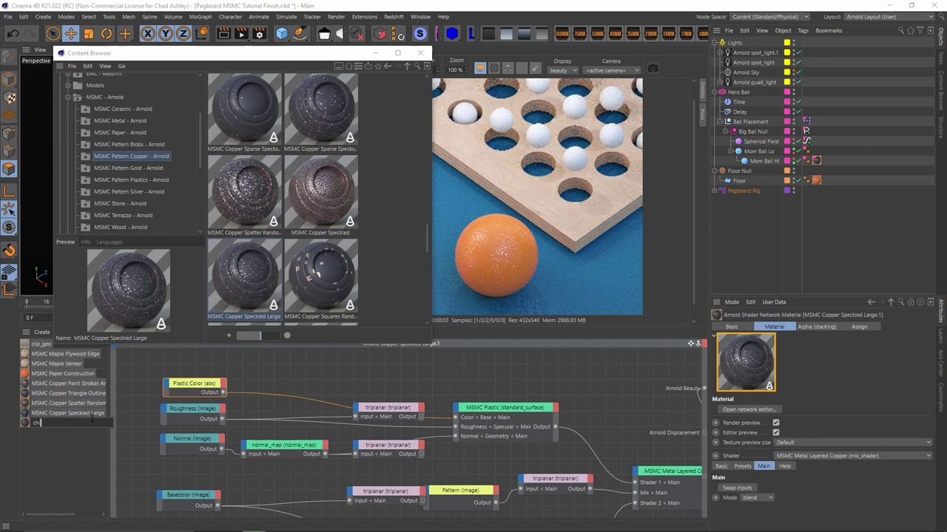
type("lde")
key("Return")
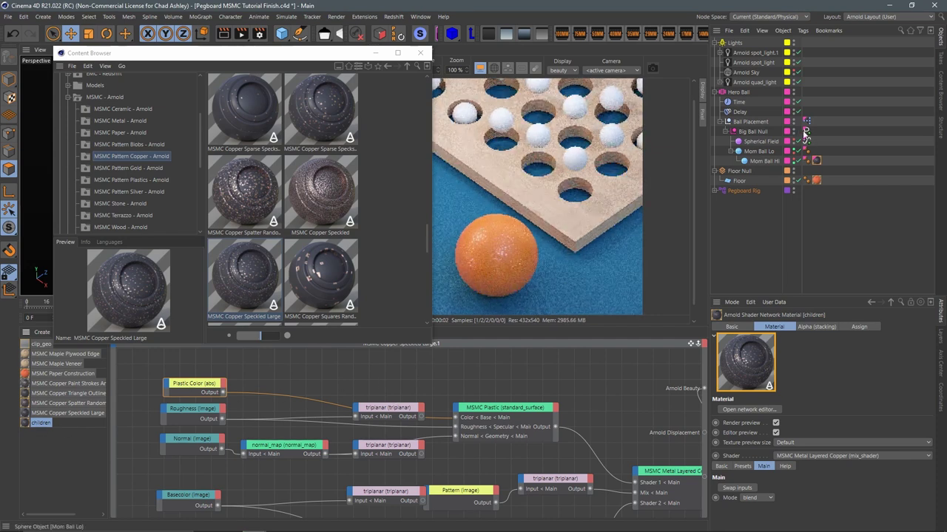
Expand Pegboard Rig and Bouncy Balls and apply the children material to Hi Rez Ball.
left_click(715, 93)
left_click(716, 122)
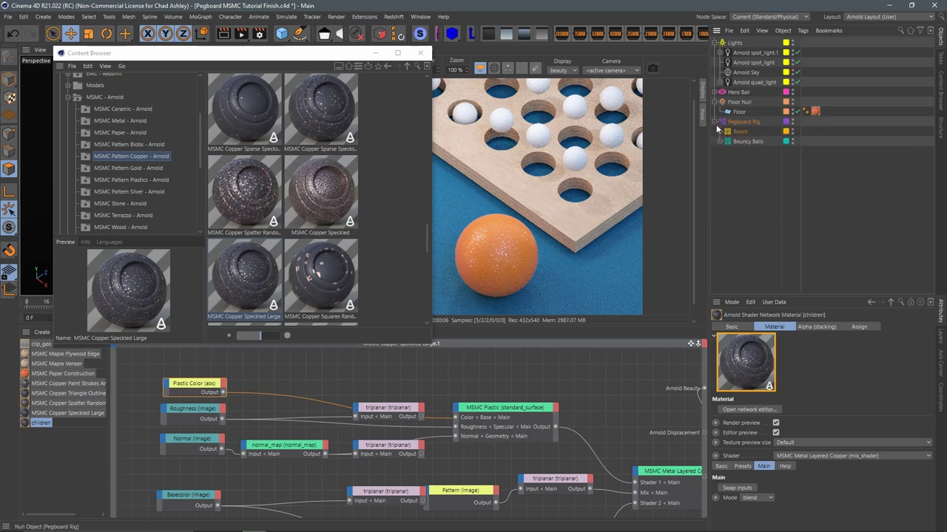
left_click(718, 141)
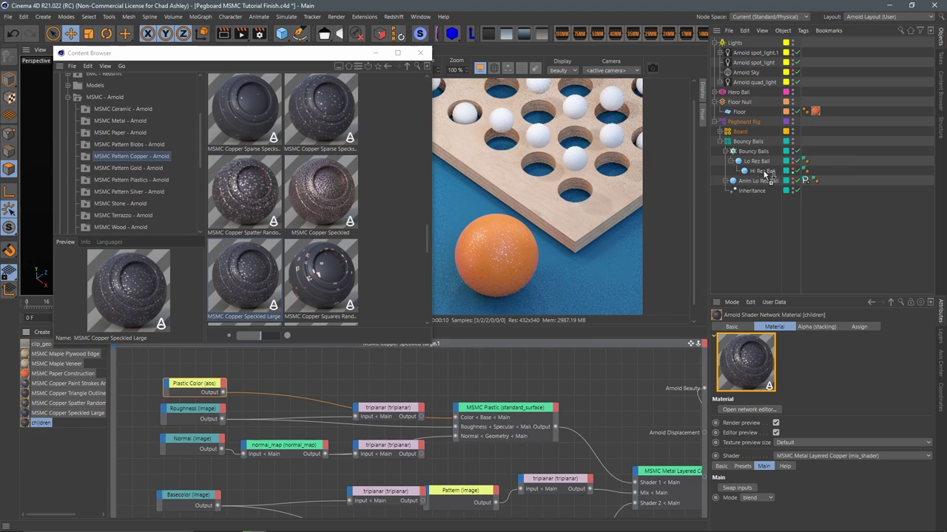
left_click_drag(830, 231, 767, 172)
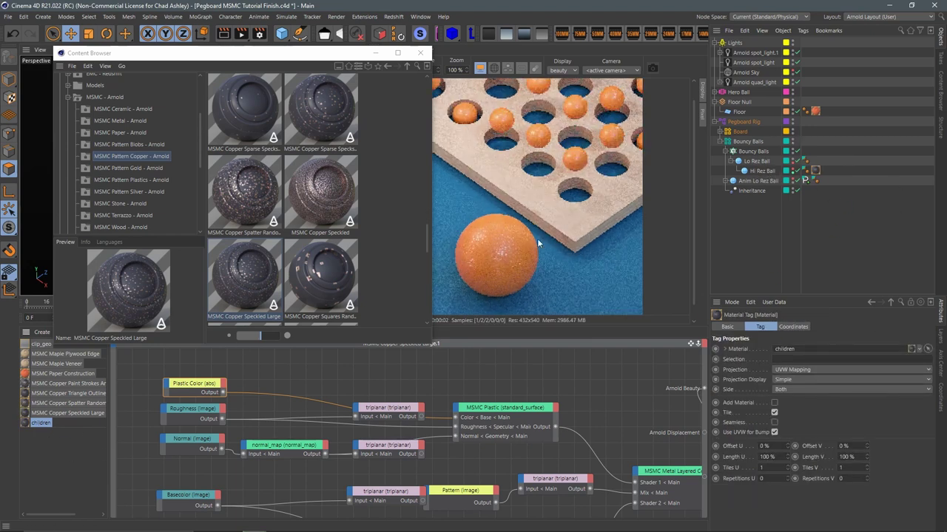
Set the children material's Plastic Color to the yellow swatch, after trying greenish-yellow and cyan.
left_click(40, 426)
left_click(182, 395)
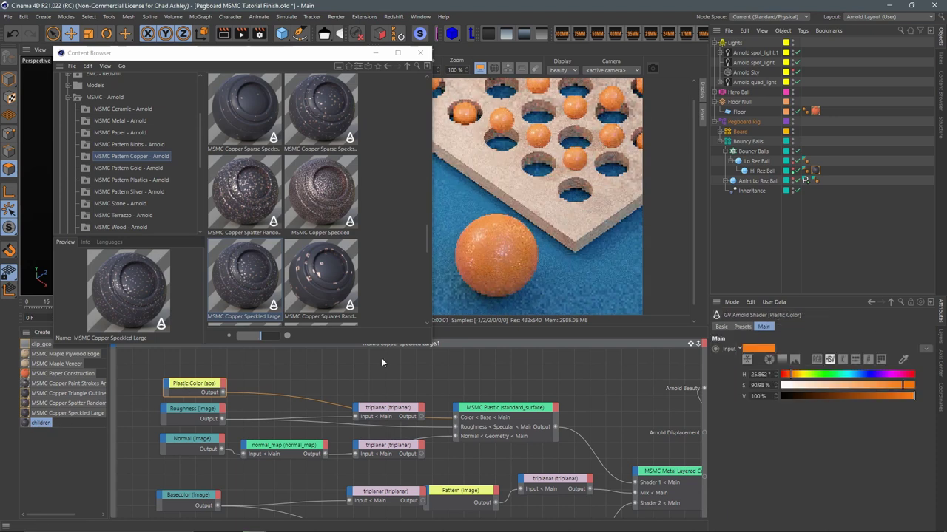
left_click(881, 359)
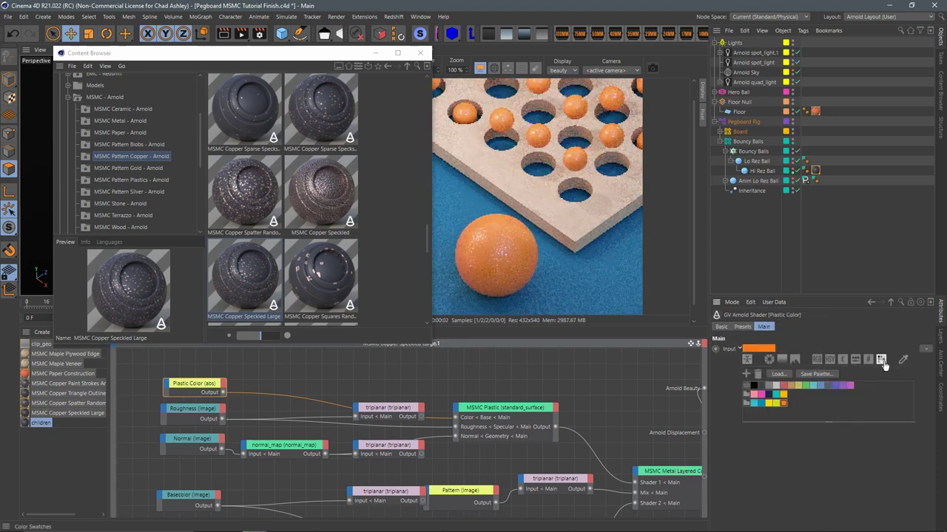
left_click(770, 405)
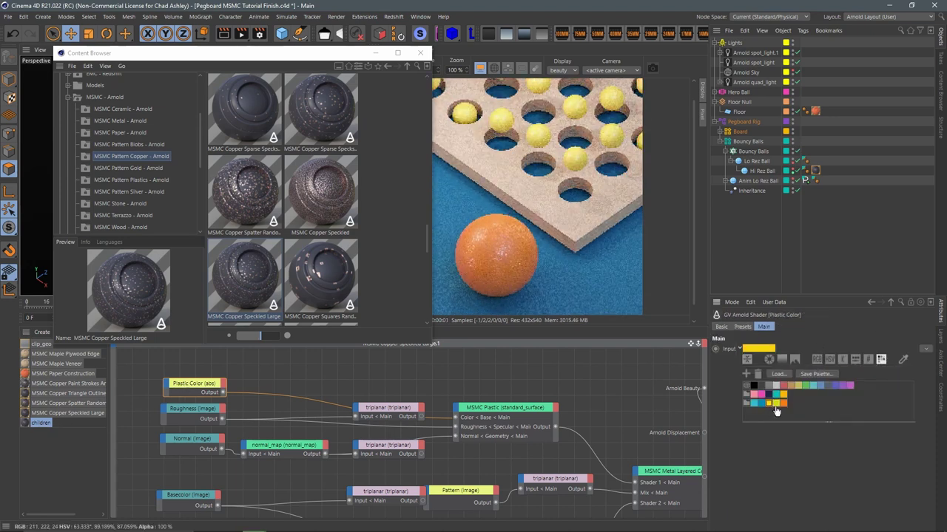
left_click(776, 405)
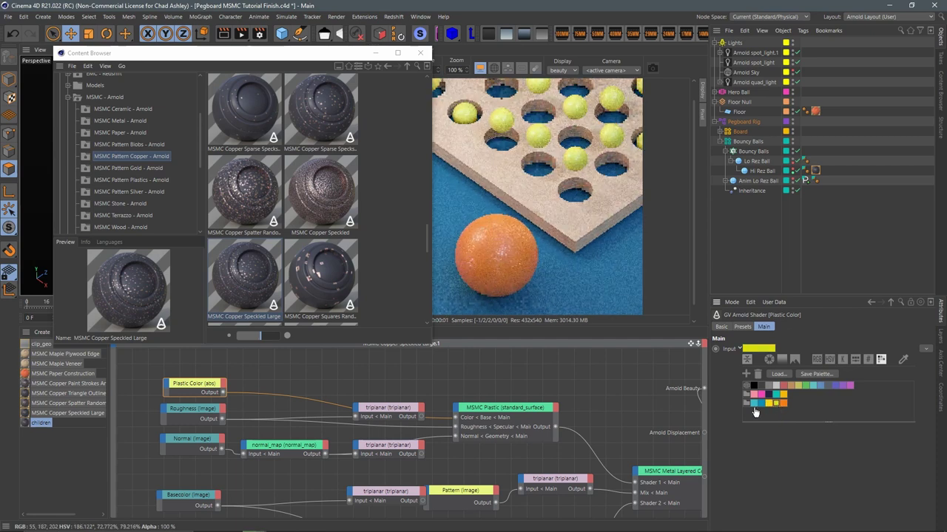
left_click(754, 403)
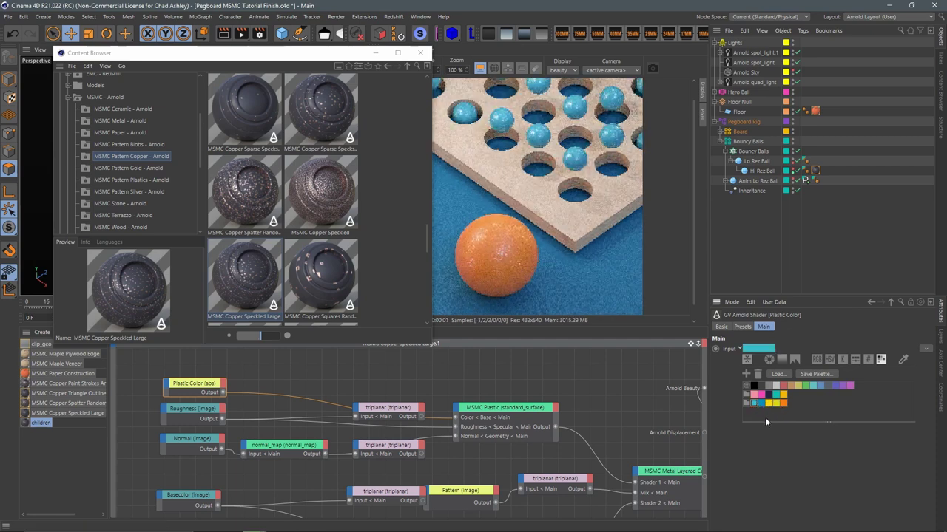
left_click(777, 404)
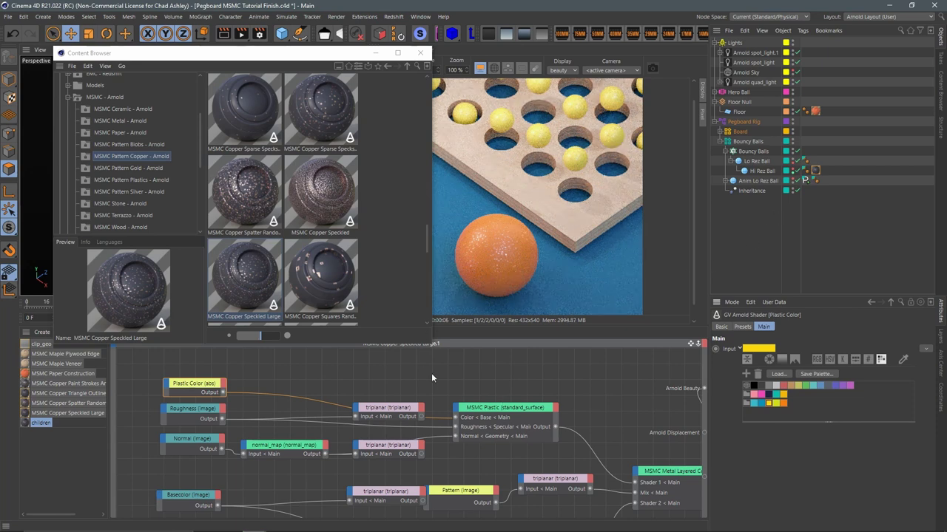
left_click(553, 481)
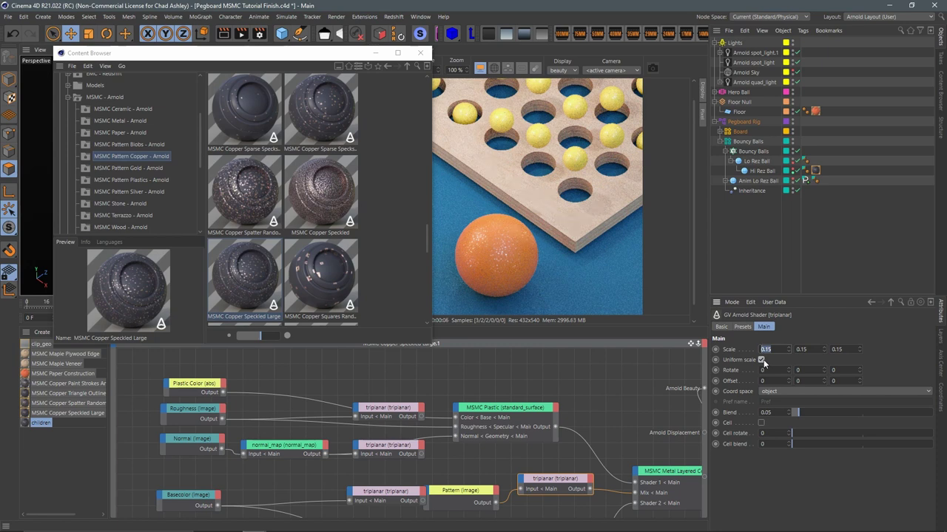
Set the triplanar speckle scale to 0.2, then return Plastic Color to yellow after trying purple and orange.
key("BackSpace")
key("Return")
left_click(201, 392)
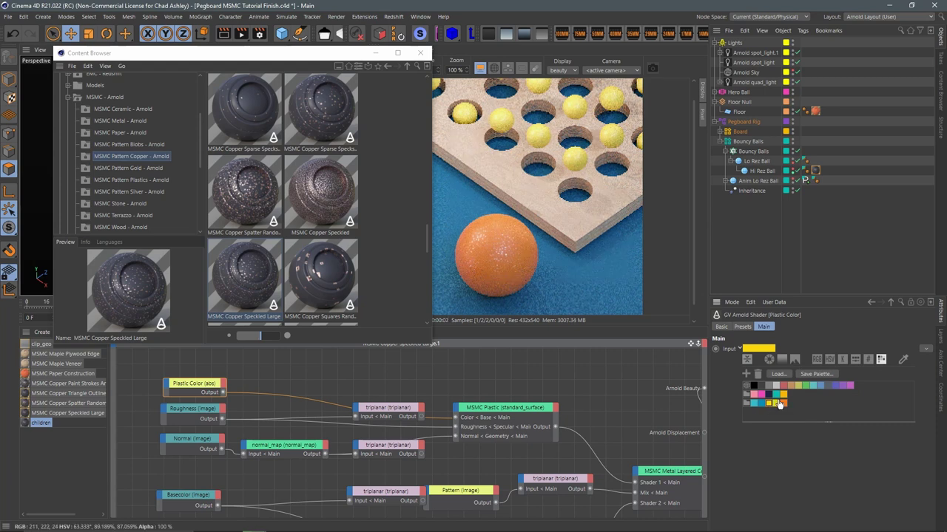
left_click(774, 402)
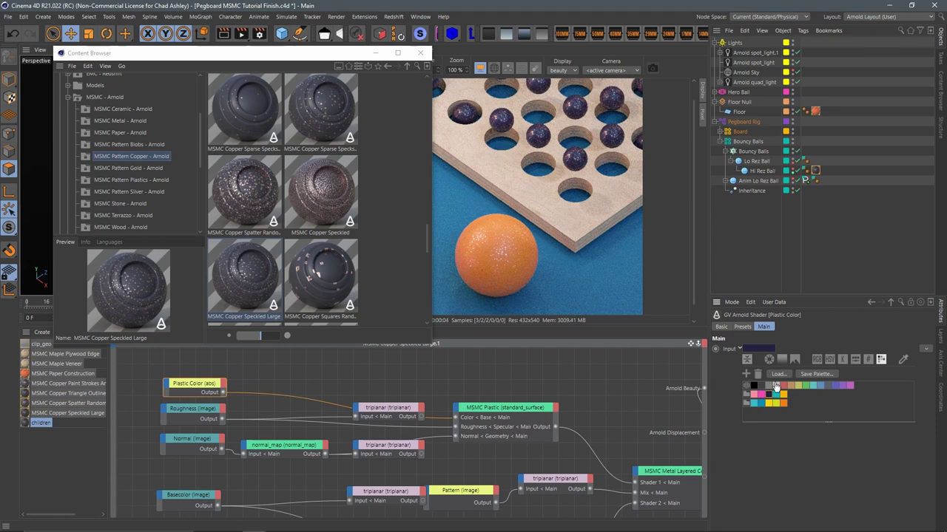
left_click(784, 406)
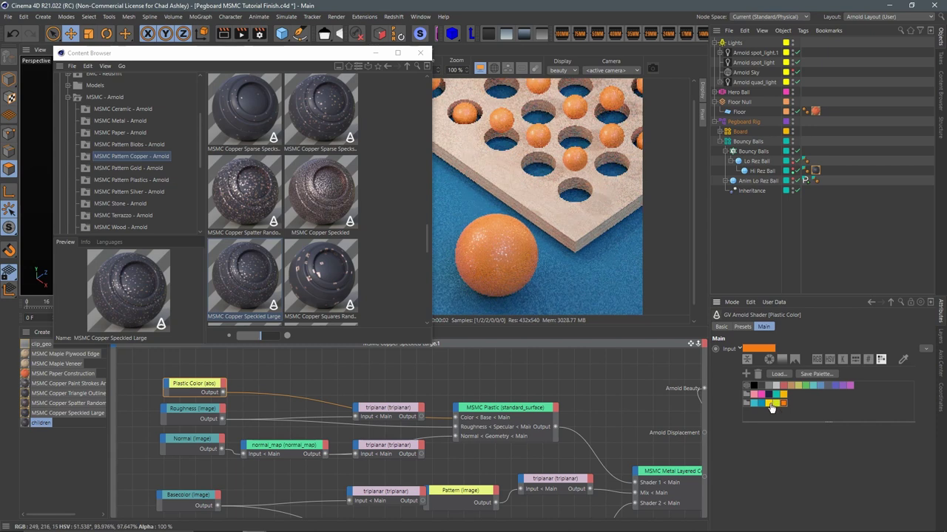
left_click(772, 404)
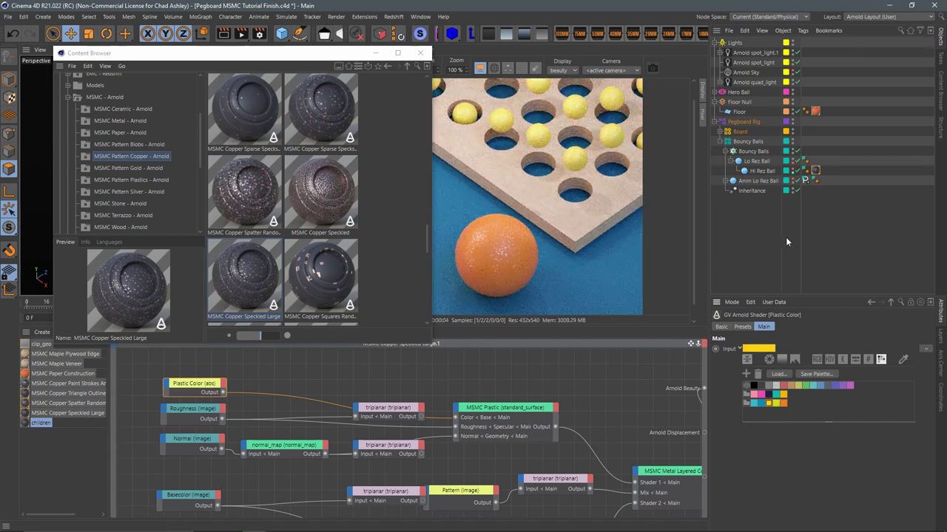
Load Concrete Pitted 2 from the stone and concrete library and apply it to the Floor.
mouse_move(333, 57)
left_mouse_down()
mouse_move(286, 80)
mouse_move(311, 54)
left_mouse_up()
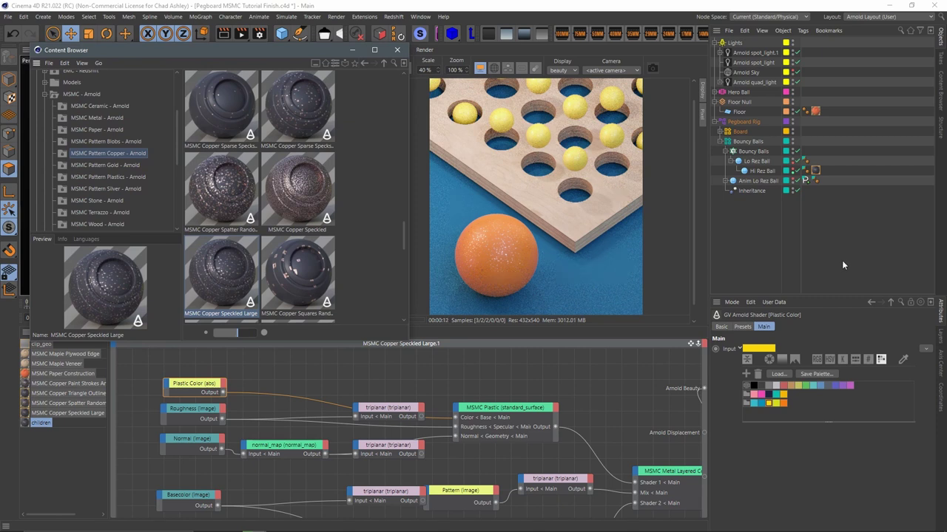
left_click(941, 93)
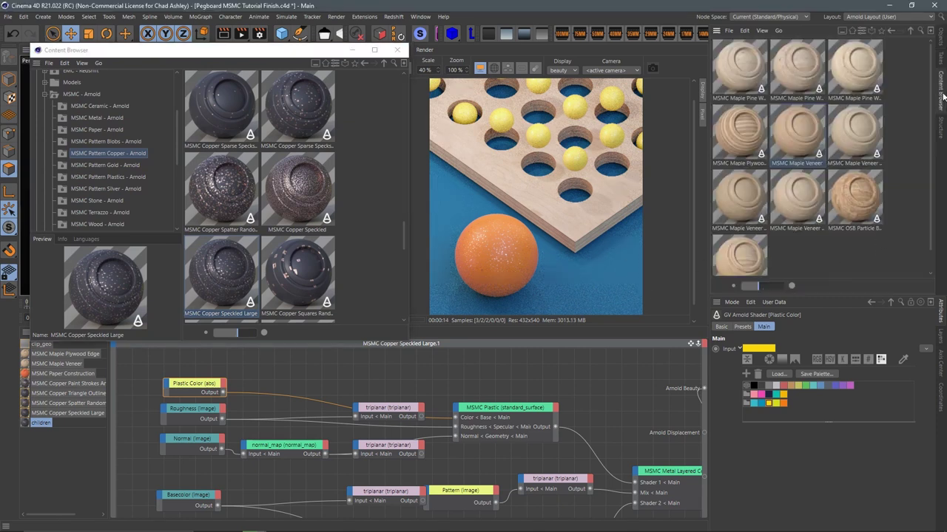
left_click(910, 30)
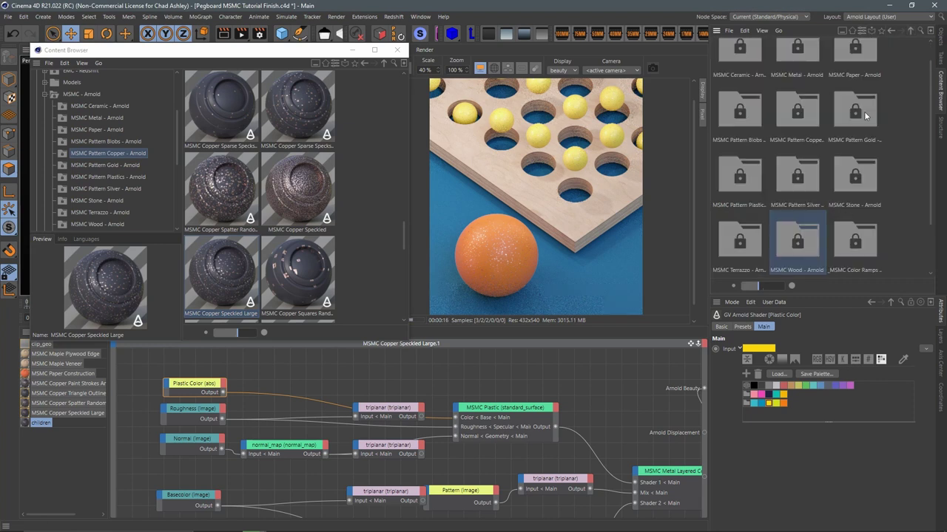
left_click(942, 38)
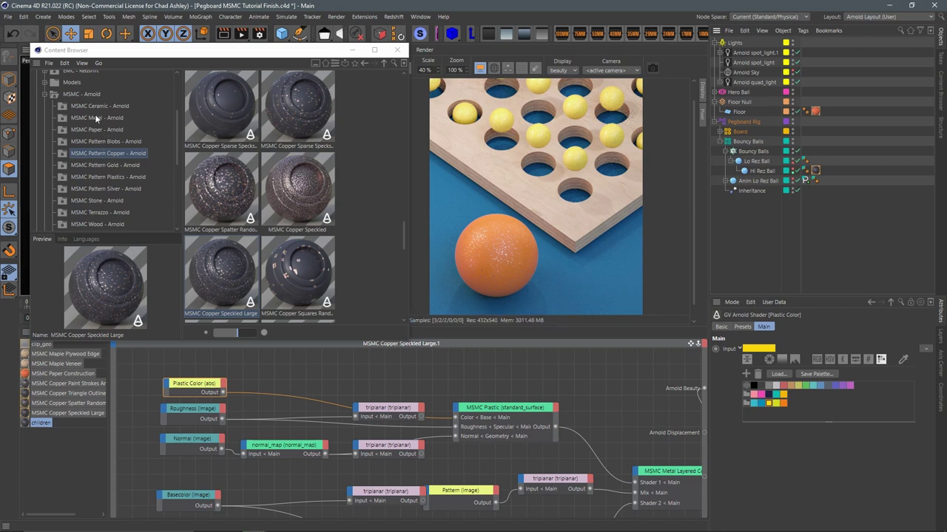
left_click_drag(177, 149, 177, 157)
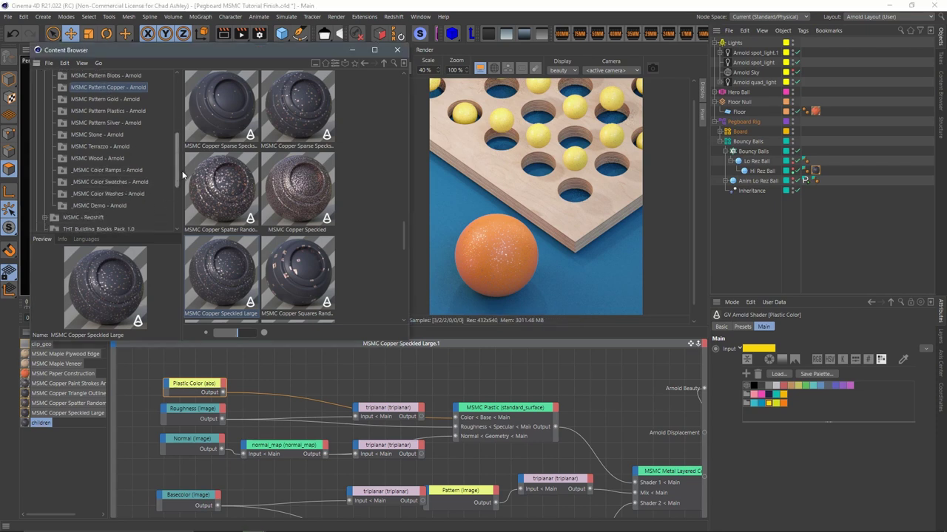
left_click(96, 177)
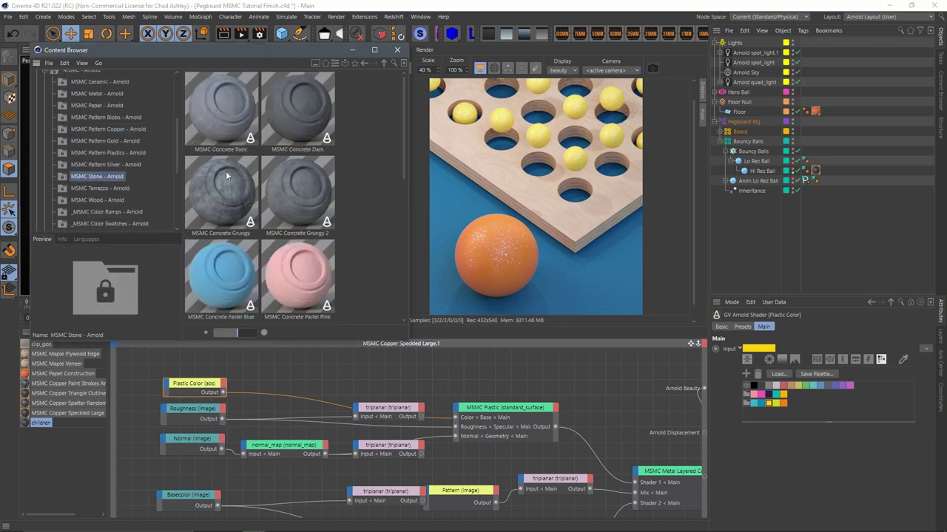
left_click_drag(236, 333, 221, 333)
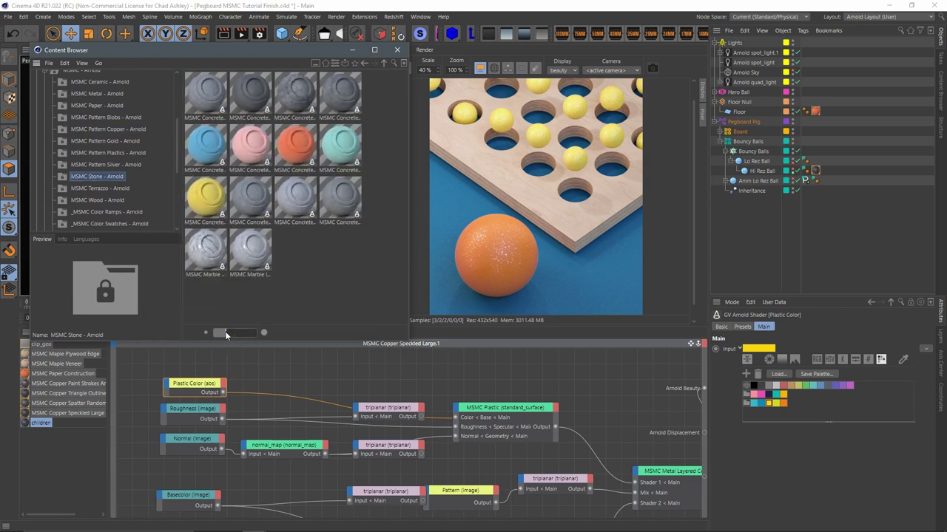
double_click(315, 215)
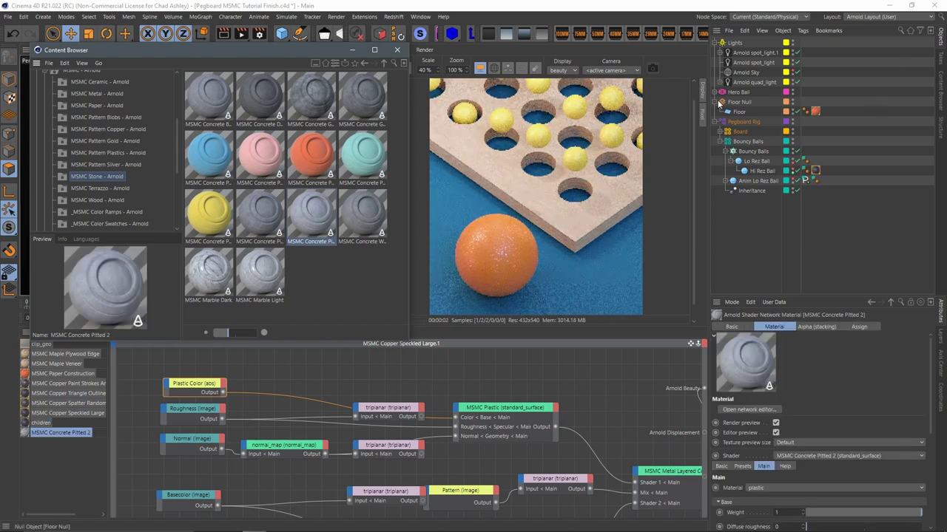
left_click_drag(50, 431, 817, 112)
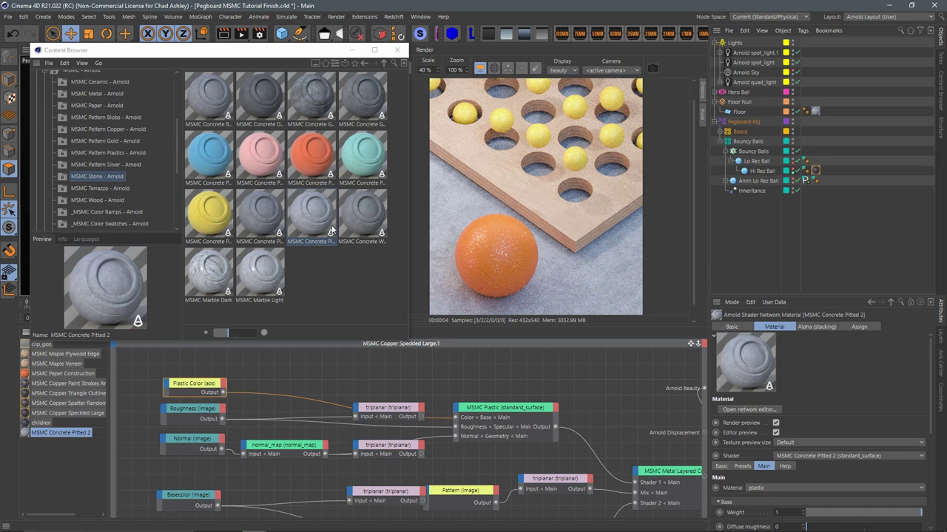
Load MSMC Concrete Worn into the Material Manager and drop it onto the Floor.
left_click(366, 216)
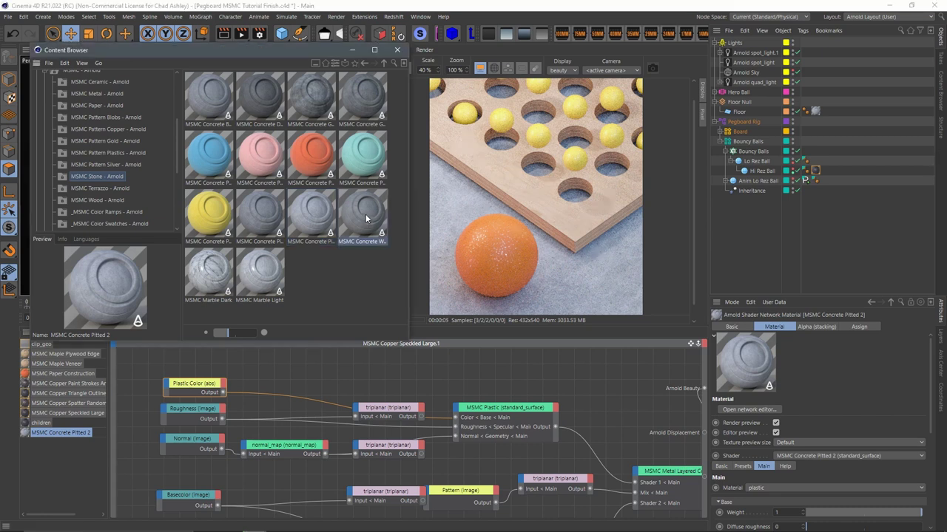
left_click_drag(365, 220, 65, 444)
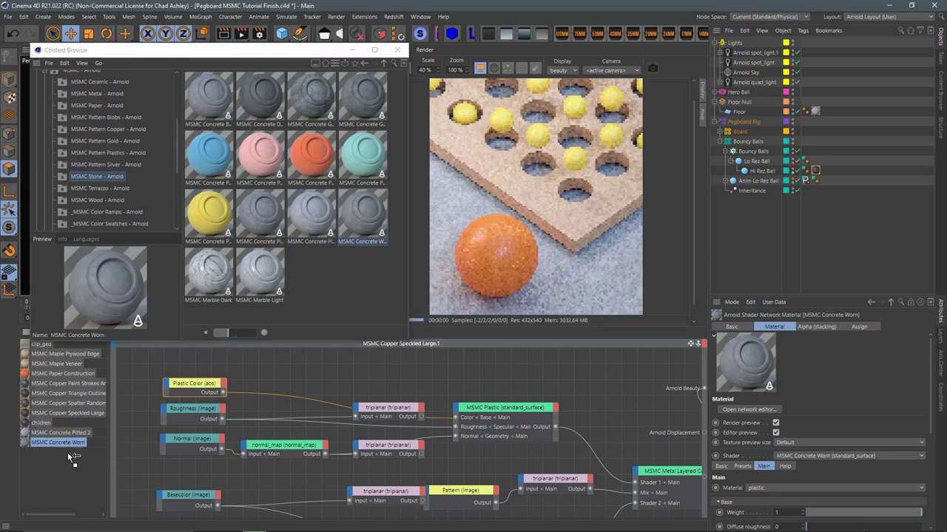
left_click_drag(837, 149, 817, 170)
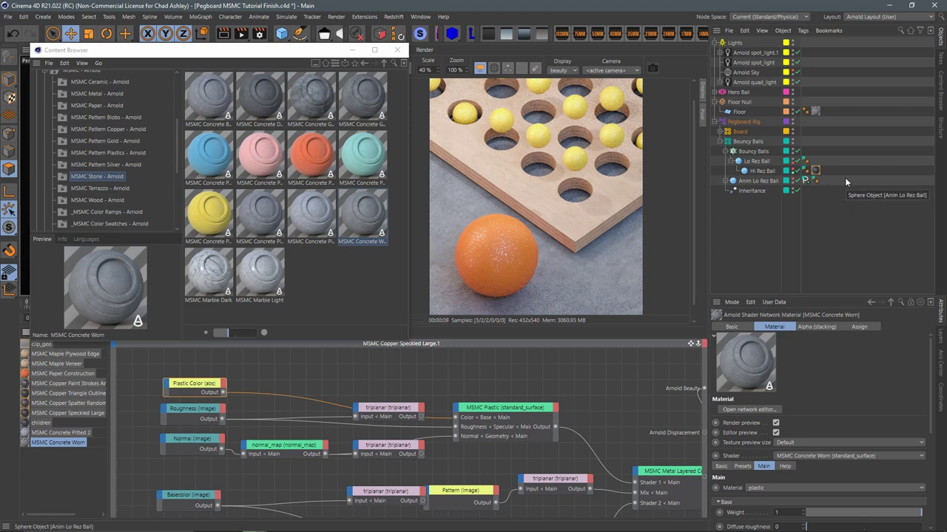
Set the Concrete Worn Roughness image node's Multiply colour to 65% grey.
left_click(56, 443)
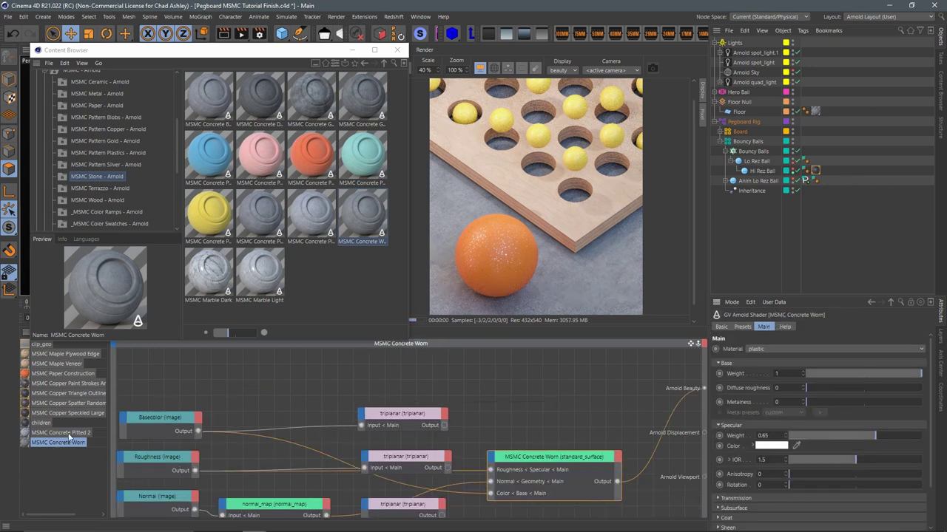
key("h")
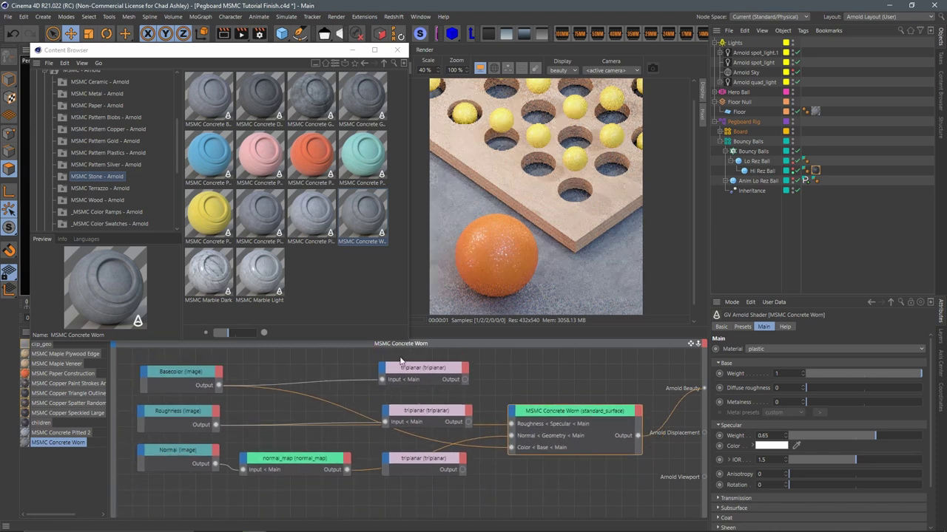
left_click(178, 413)
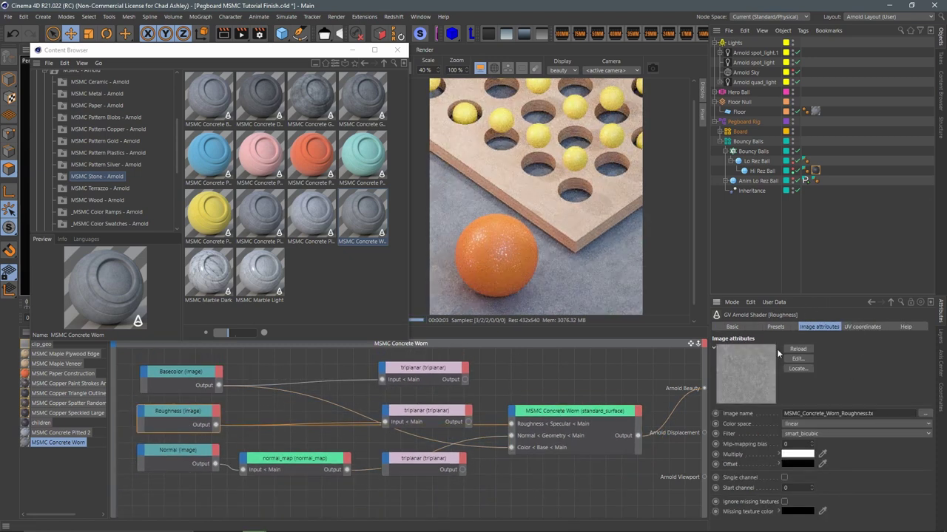
left_click_drag(816, 296, 818, 228)
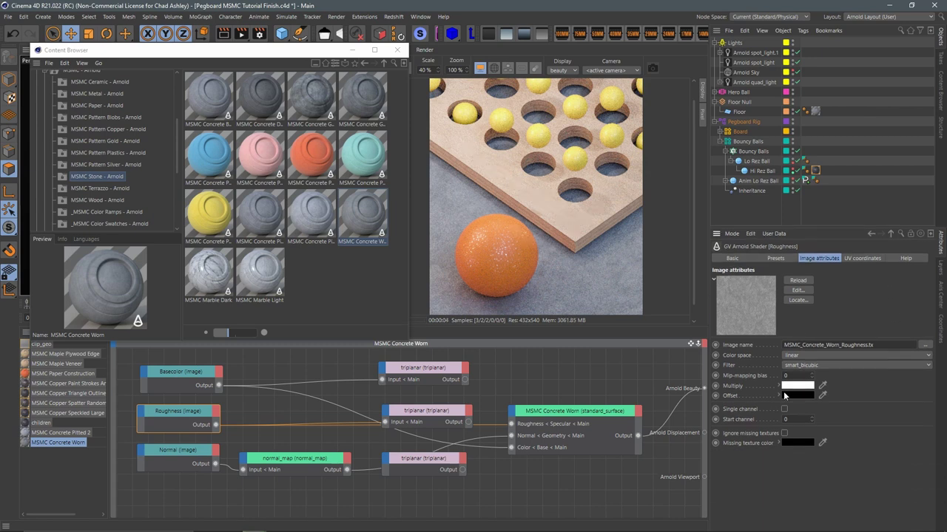
left_click(779, 385)
left_click(890, 434)
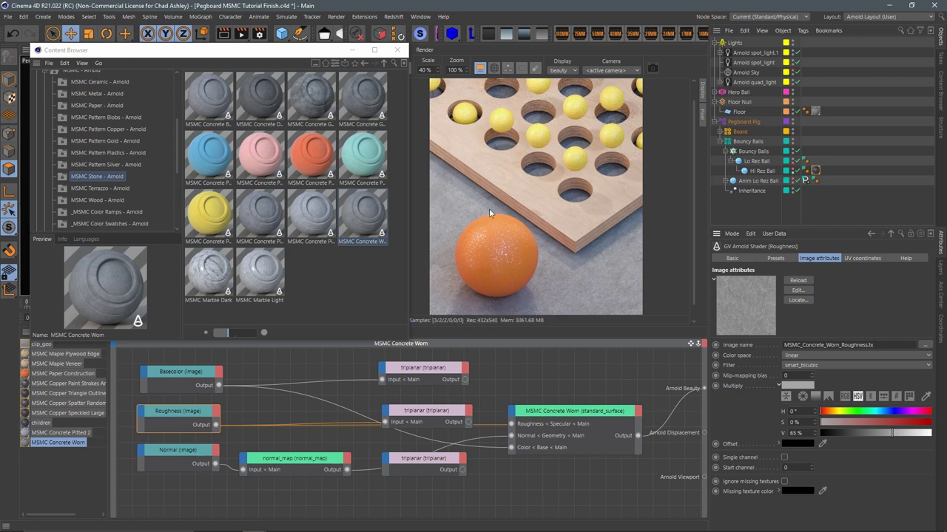
Load MSMC Terrazzo Dark Orange and apply it to the Mom Ball Hi hero ball.
left_click(105, 188)
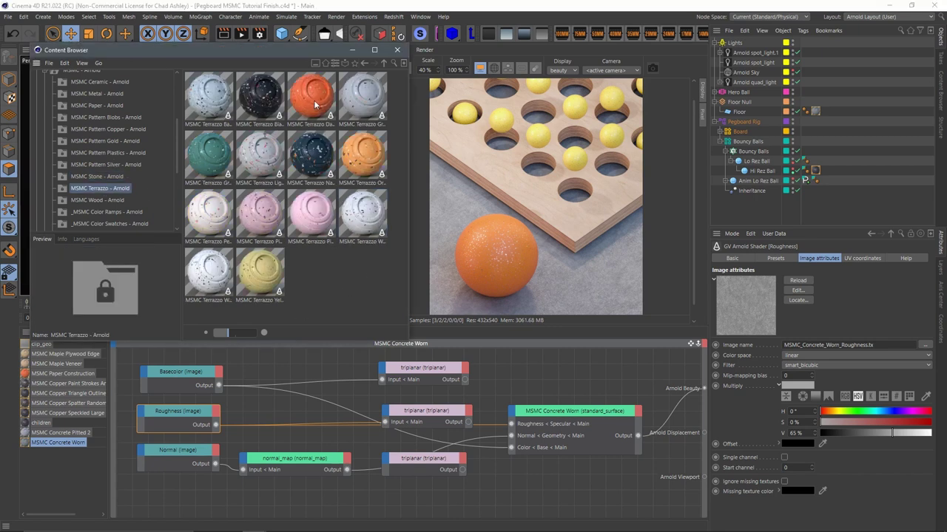
left_click_drag(315, 106, 67, 457)
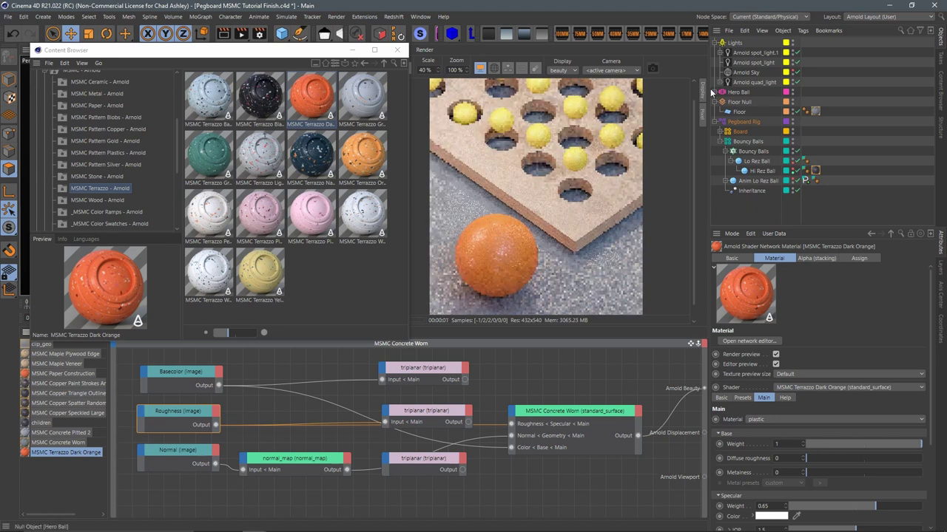
left_click_drag(757, 211, 754, 142)
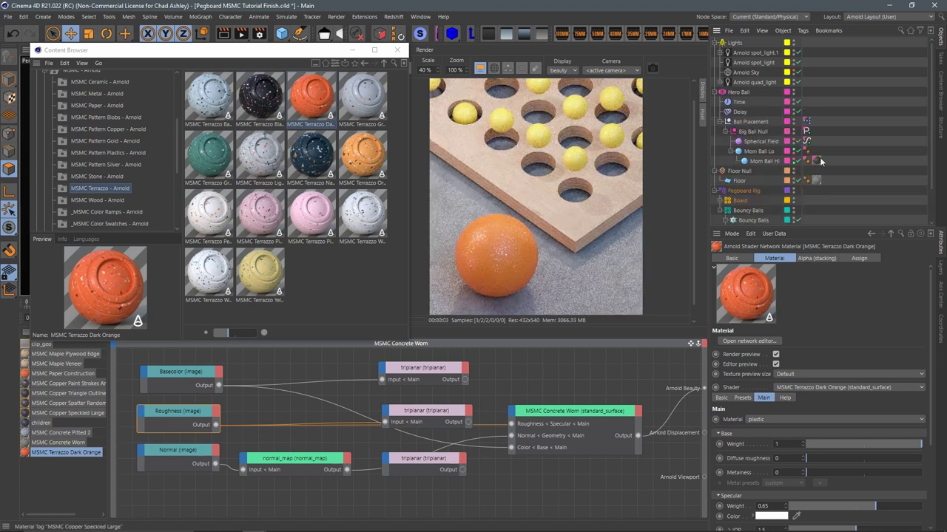
left_click_drag(68, 459, 810, 161)
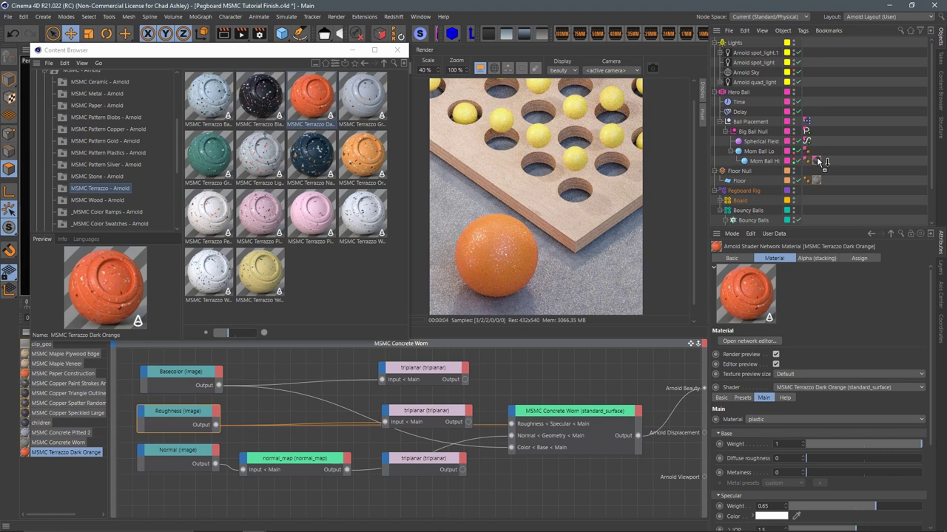
Wire the triplanar nodes into Color, Roughness and Normal and set their Scale to 0.2.
left_click(71, 452)
mouse_move(444, 426)
left_mouse_down()
mouse_move(489, 471)
mouse_move(491, 484)
left_mouse_up()
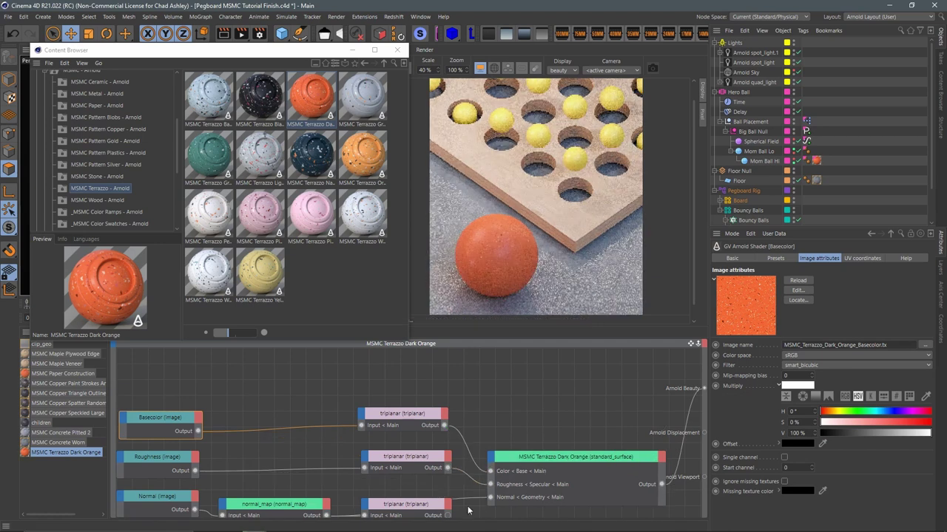
left_click_drag(447, 515, 489, 500)
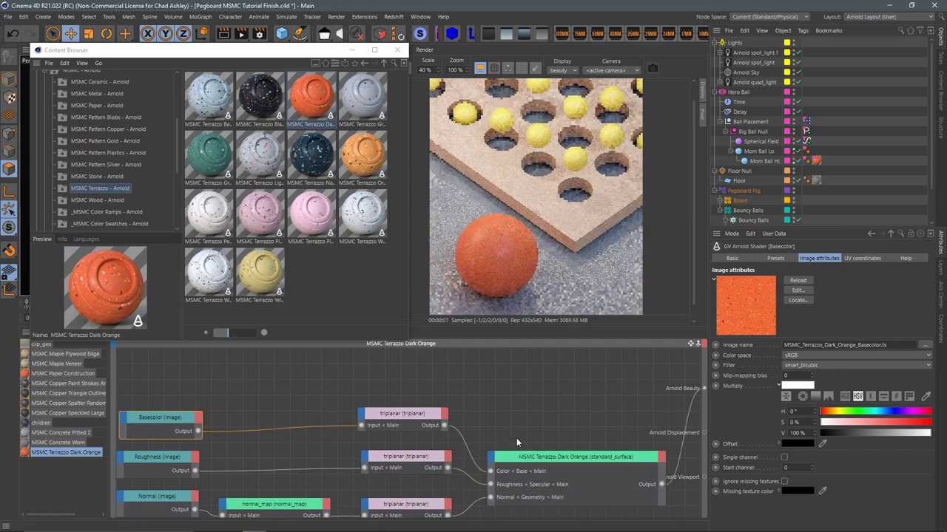
middle_click_drag(488, 500, 470, 476)
left_click_drag(444, 379, 376, 496)
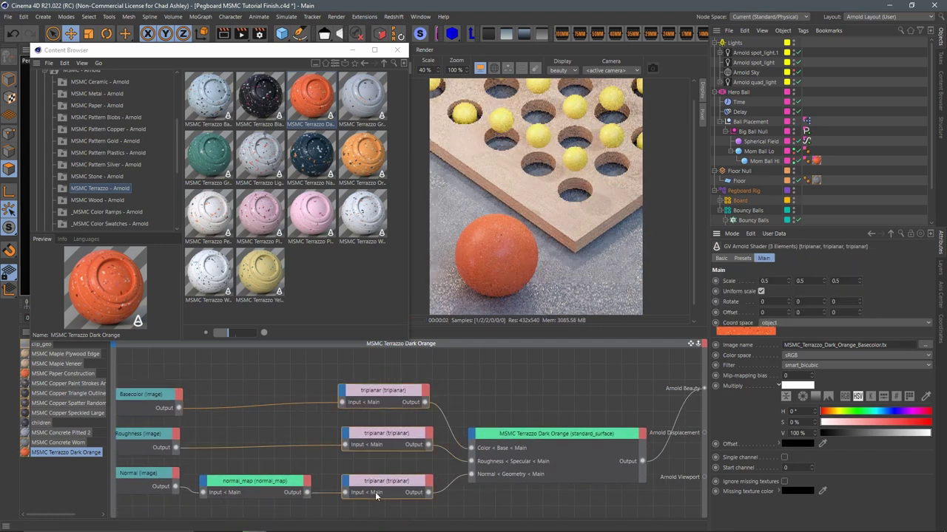
double_click(769, 281)
type(".2")
key("Return")
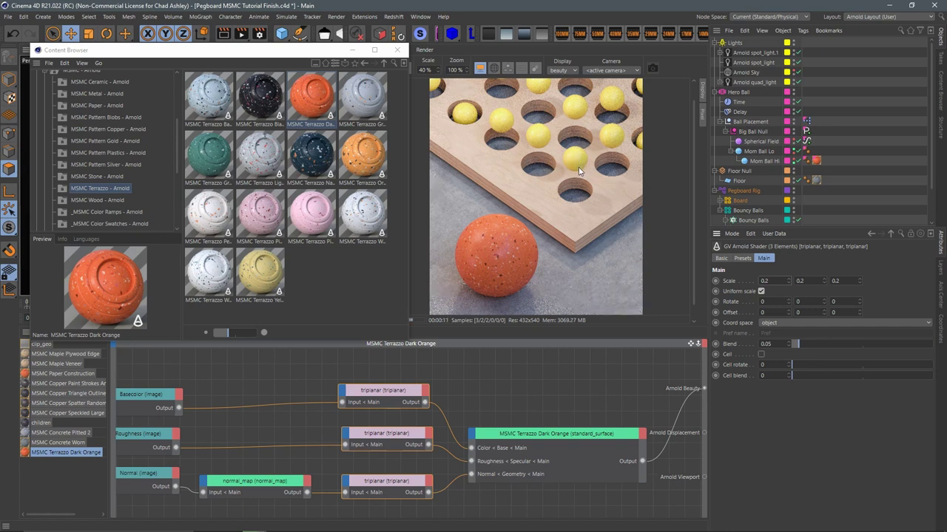
Load MSMC Terrazzo Navy Blue and apply it to the Hi Rez Ball bouncy balls.
double_click(314, 159)
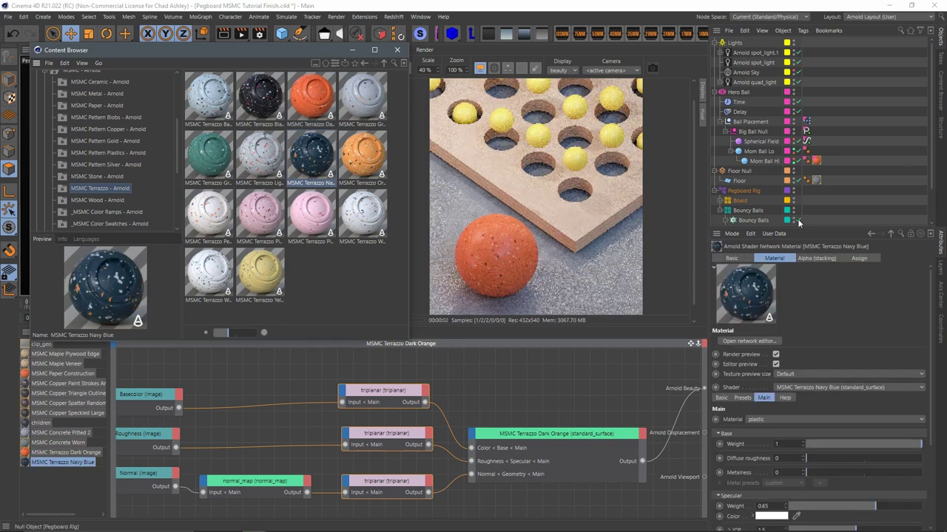
scroll(814, 199, "down", 3)
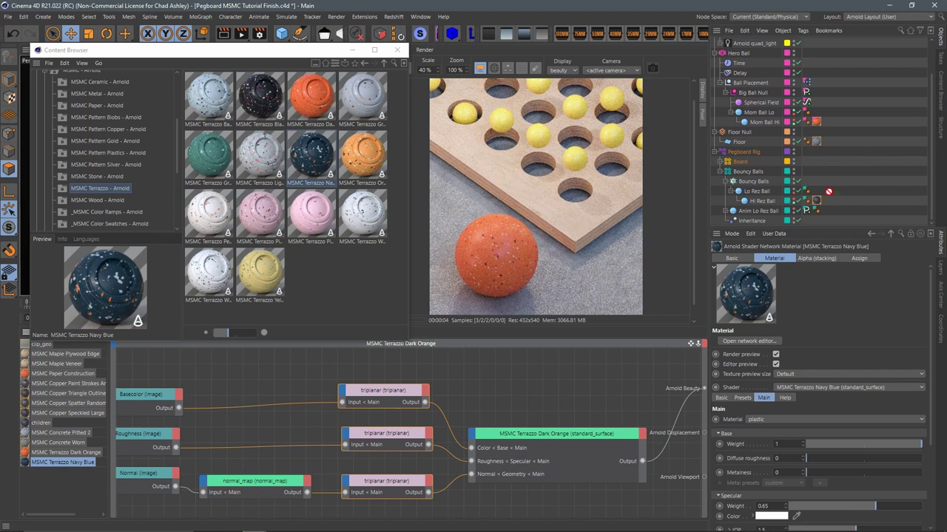
left_click_drag(828, 191, 818, 200)
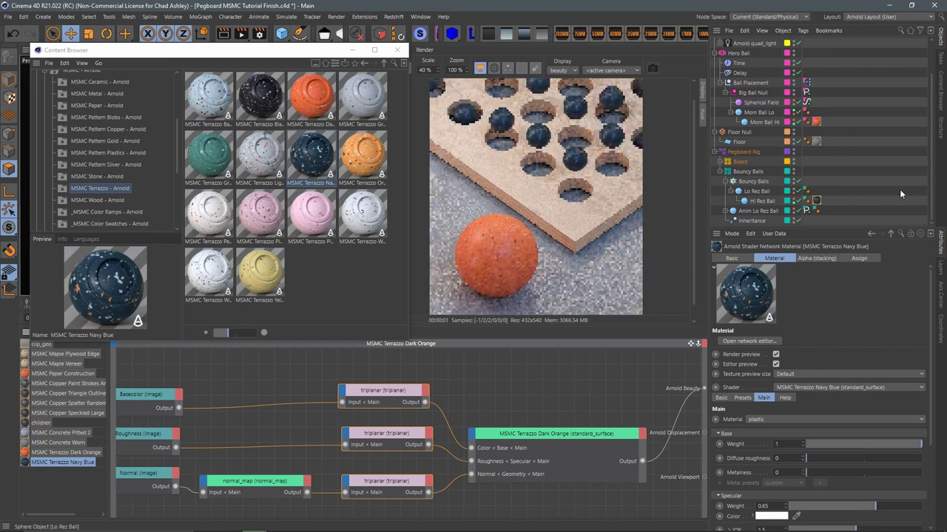
Route the navy terrazzo textures through triplanar nodes and set their Scale to 0.3.
left_click(75, 460)
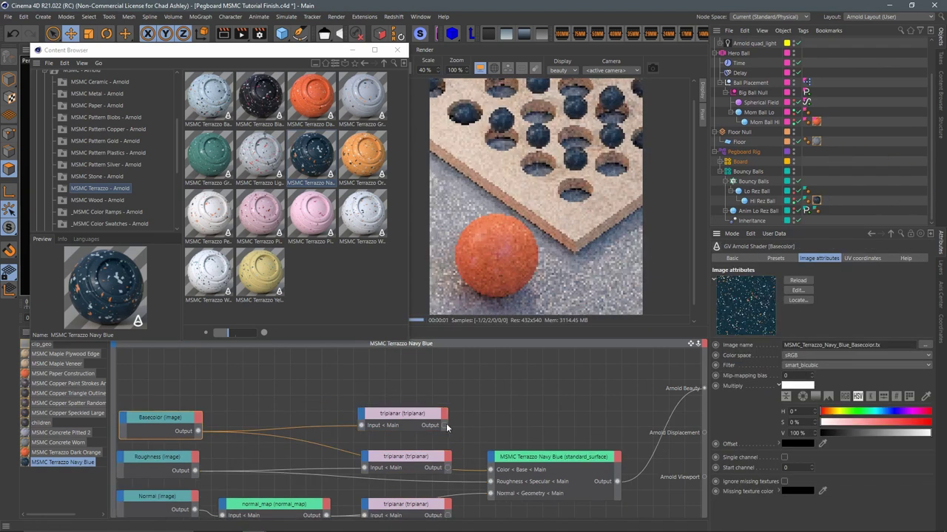
mouse_move(491, 472)
left_mouse_down()
mouse_move(449, 517)
mouse_move(399, 403)
left_mouse_up()
double_click(800, 281)
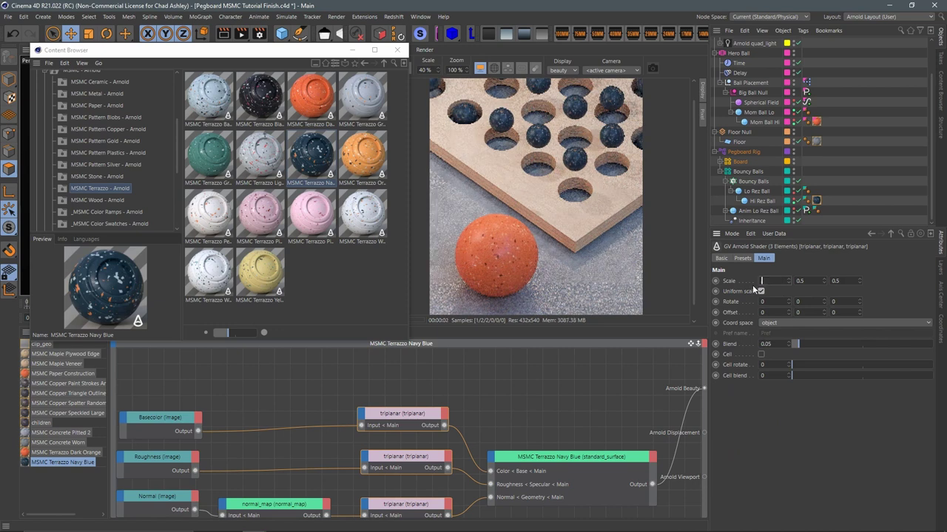
type("0.2")
key("Return")
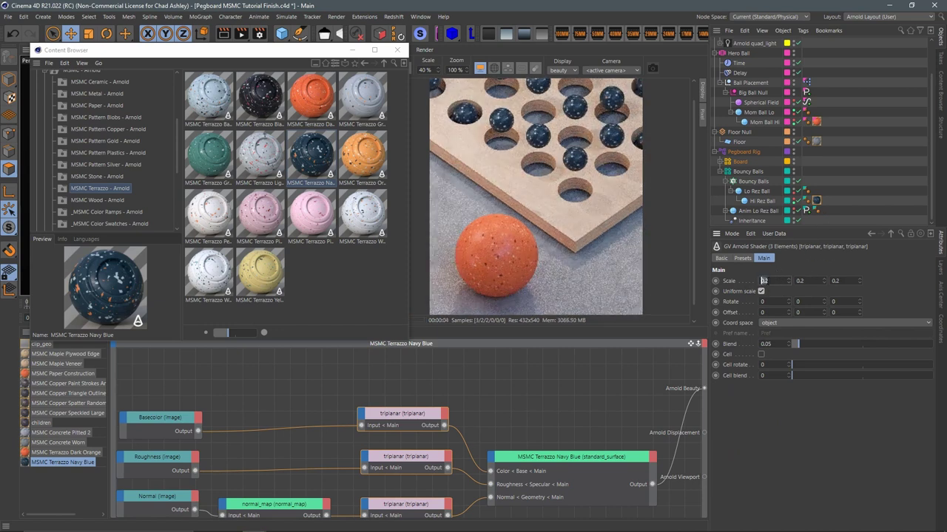
type("0.3")
key("Return")
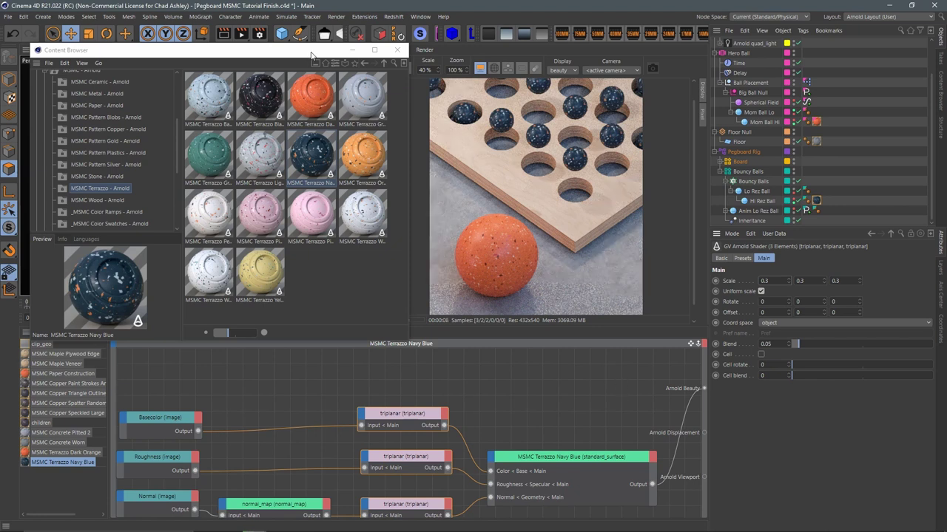
mouse_move(311, 55)
left_mouse_down()
mouse_move(425, 395)
mouse_move(425, 360)
left_mouse_up()
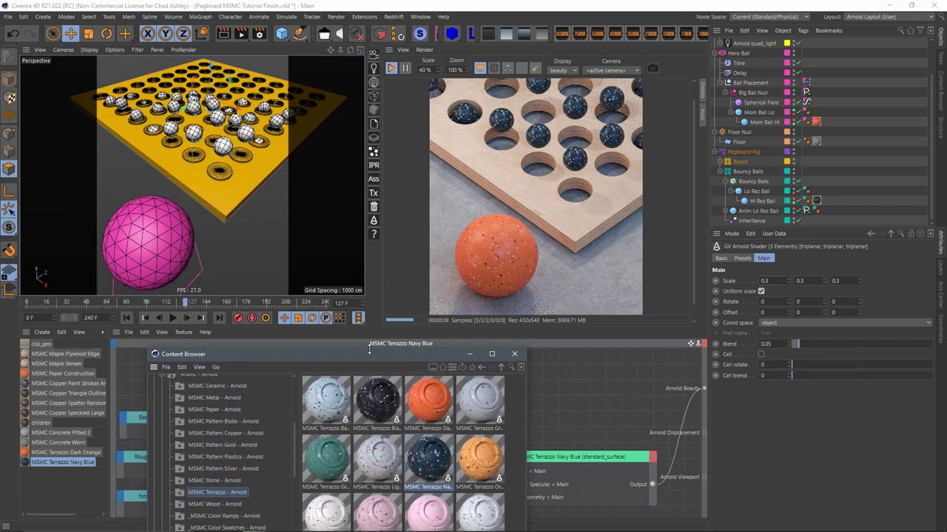
Play the animation to frame 146 to preview the Arnold render, then reposition the Content Browser.
left_click(173, 318)
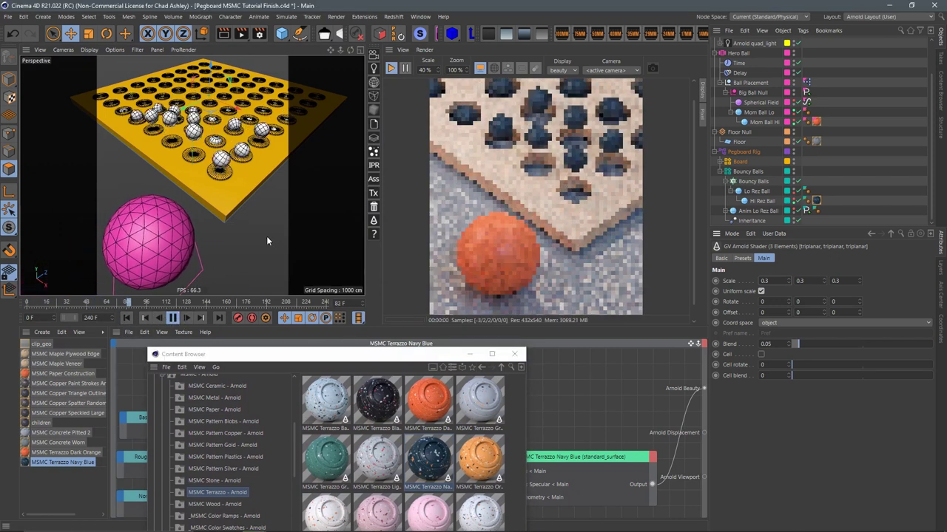
left_click(177, 319)
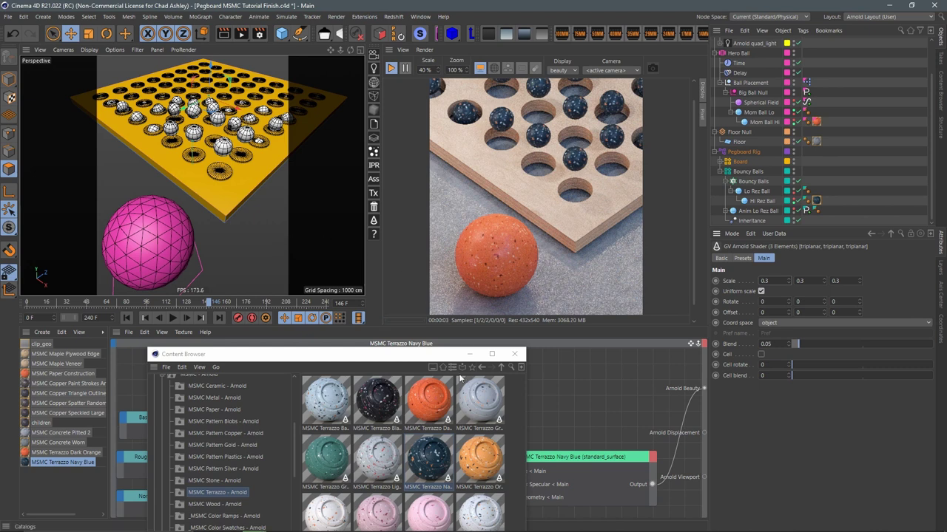
mouse_move(390, 353)
left_mouse_down()
mouse_move(302, 95)
mouse_move(326, 64)
mouse_move(312, 77)
left_mouse_up()
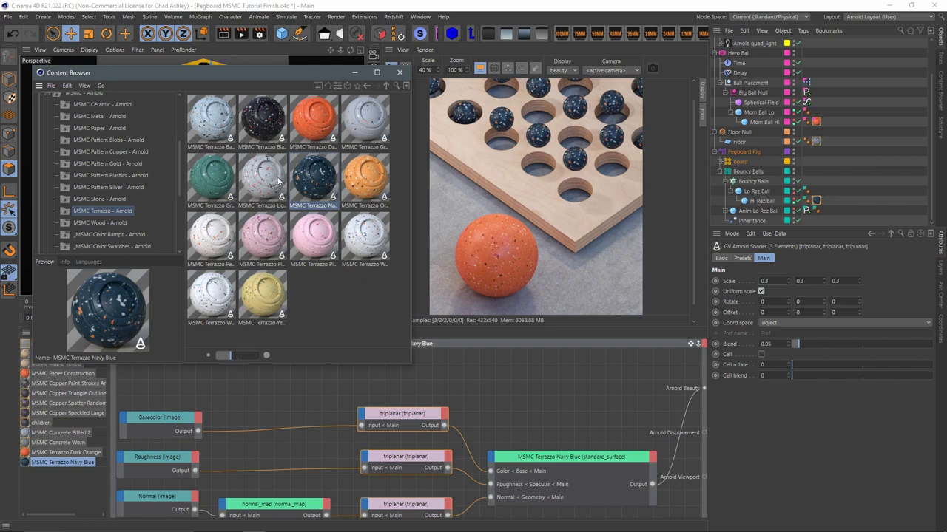
left_click_drag(258, 73, 242, 54)
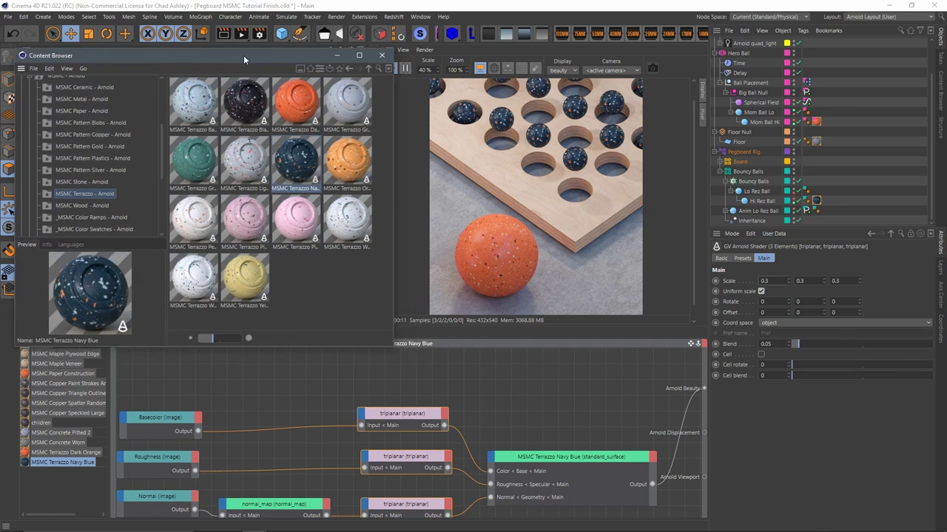